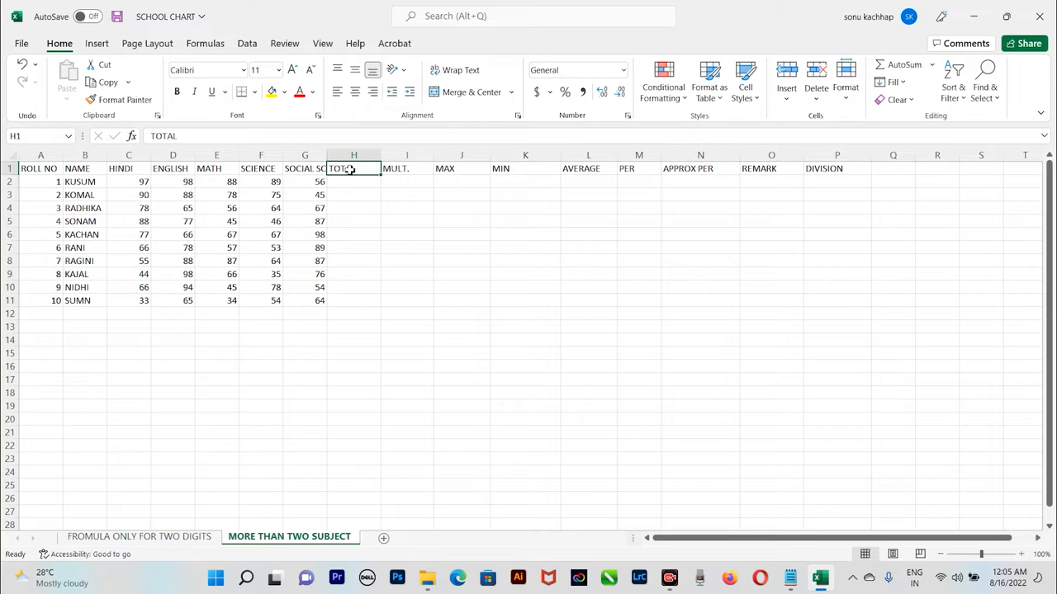
Review the result column headers in row 1, from MULT. to DIVISION, and the empty cells beneath the first ones
click(408, 170)
click(448, 169)
click(513, 168)
click(587, 168)
click(634, 169)
click(683, 169)
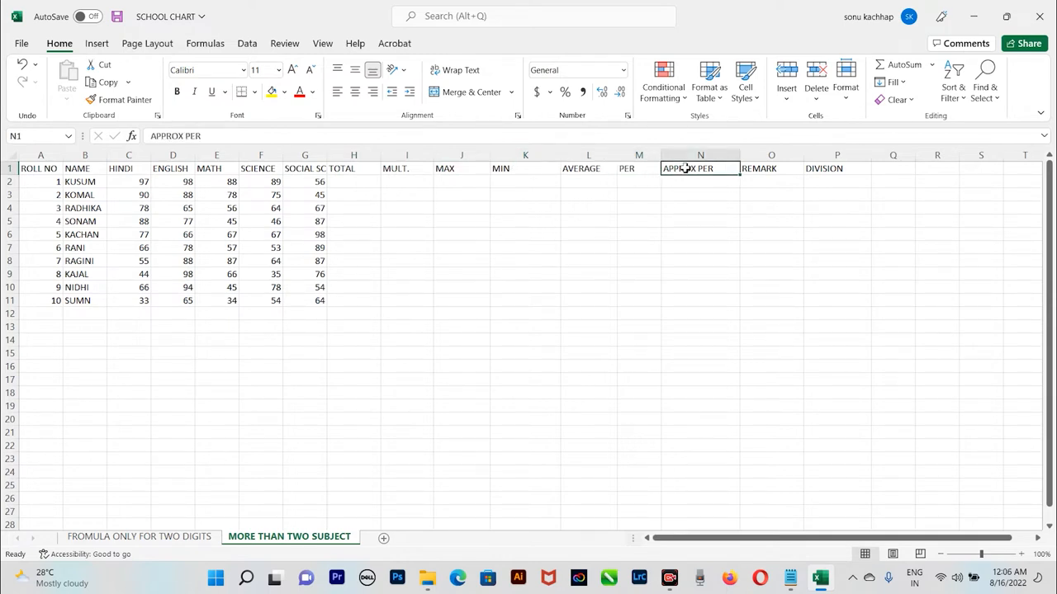
click(760, 170)
click(820, 169)
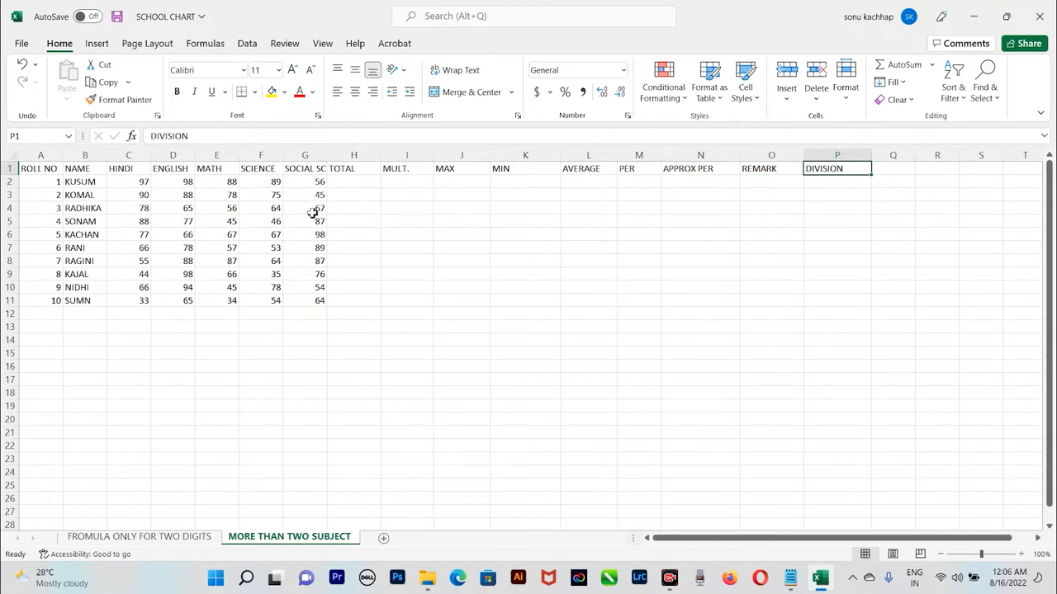
click(371, 181)
click(401, 188)
click(442, 184)
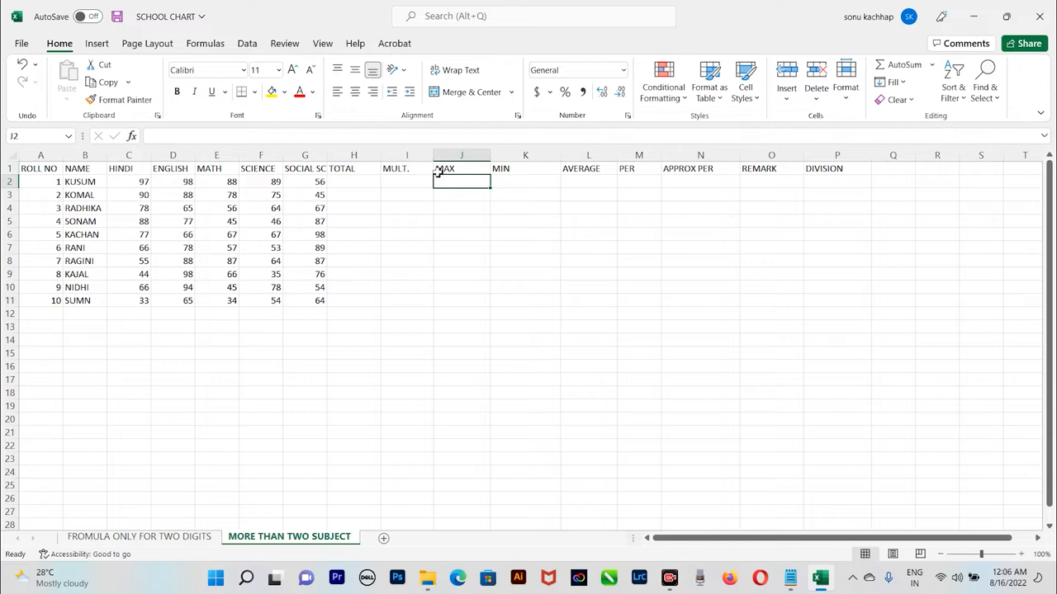
click(439, 171)
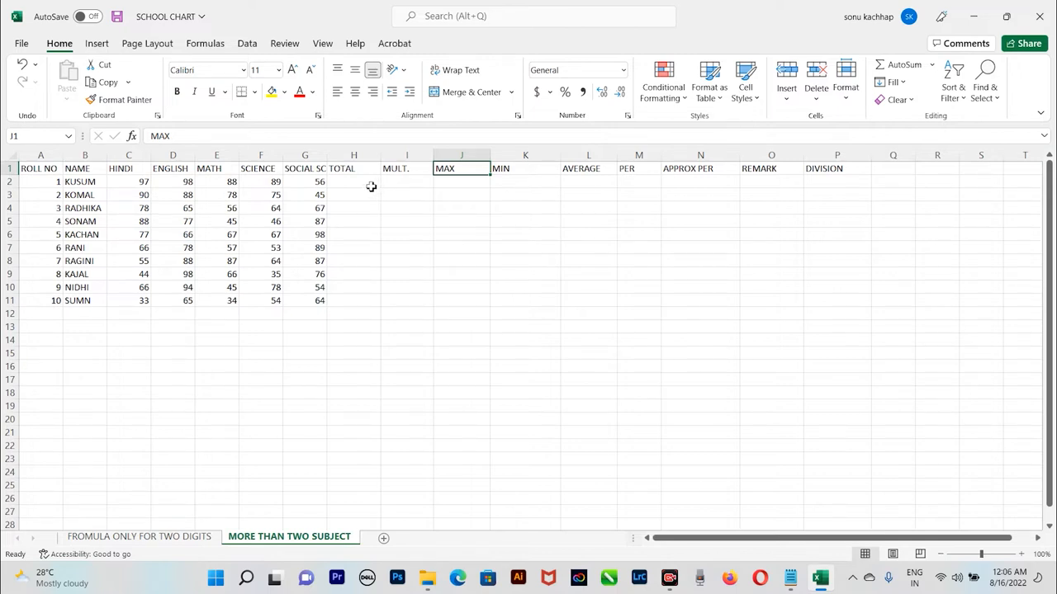
Enter the formula =SUM(C2:G2) in cell H2 to total the first student's marks
click(364, 182)
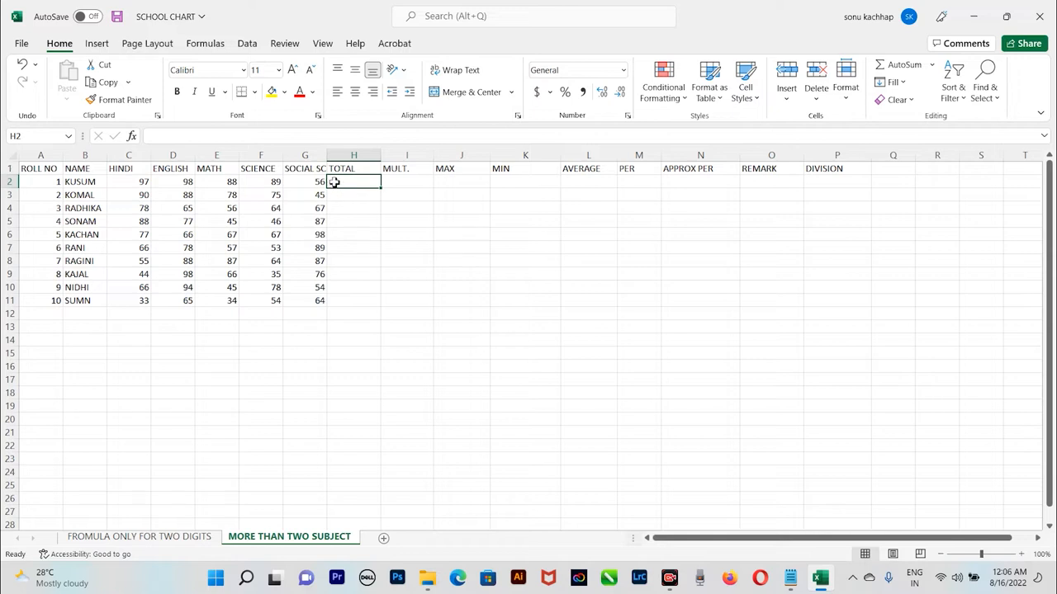
text(=)
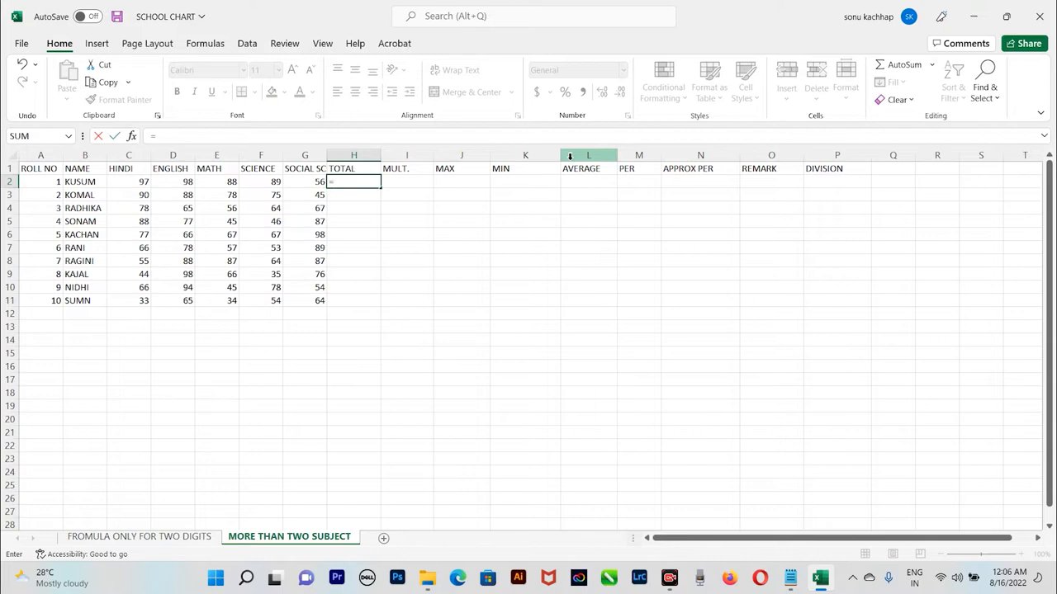
text(SUM)
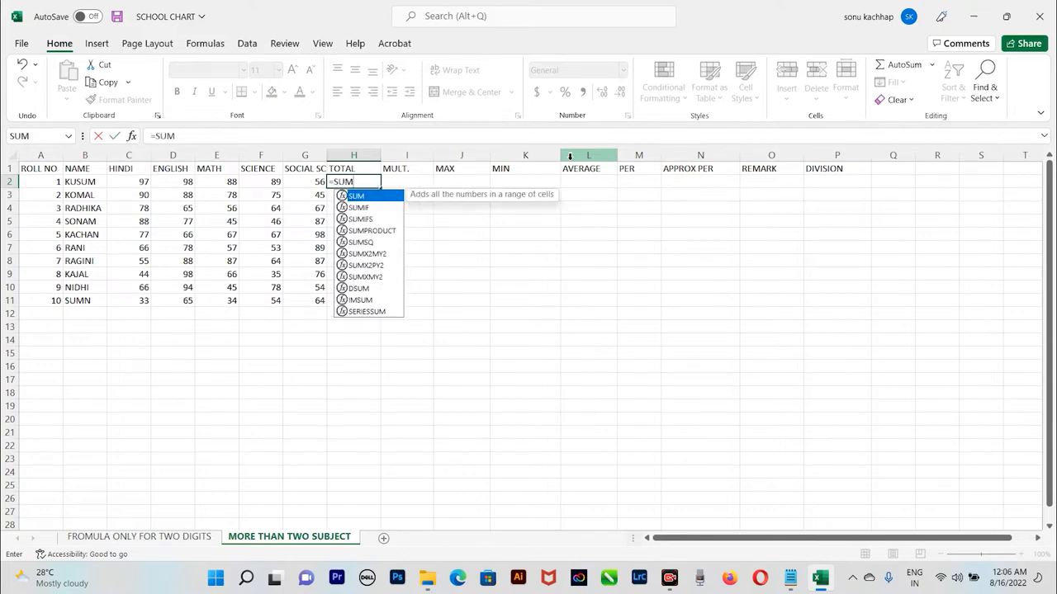
text((C)
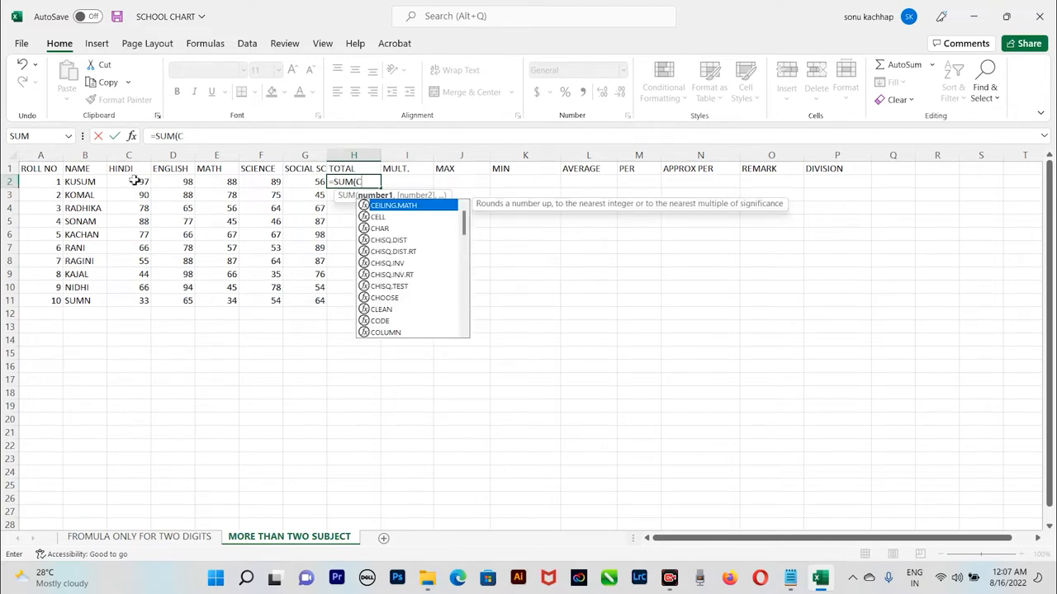
click(134, 181)
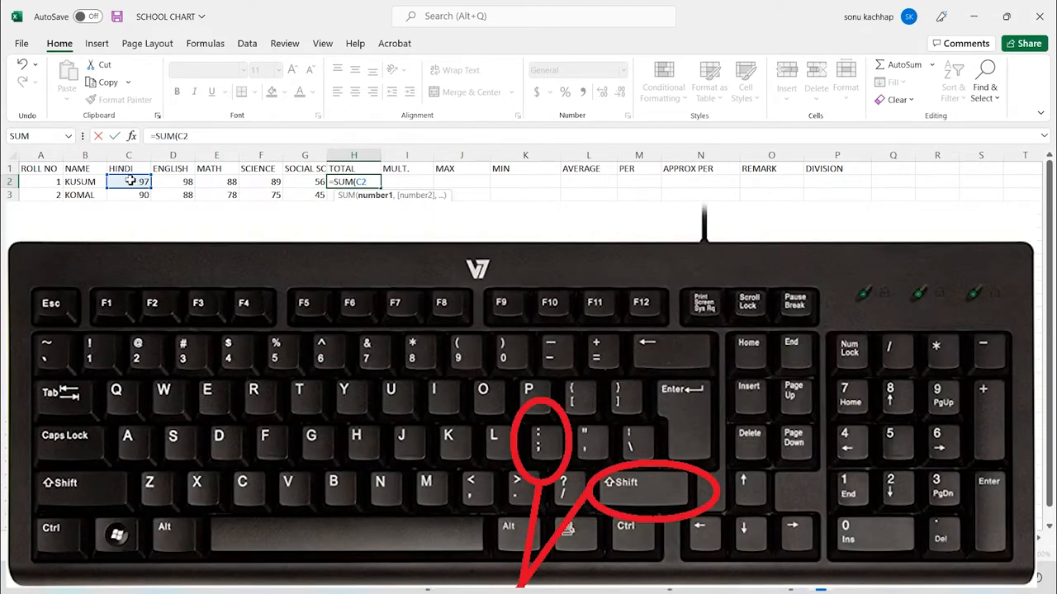
text(:)
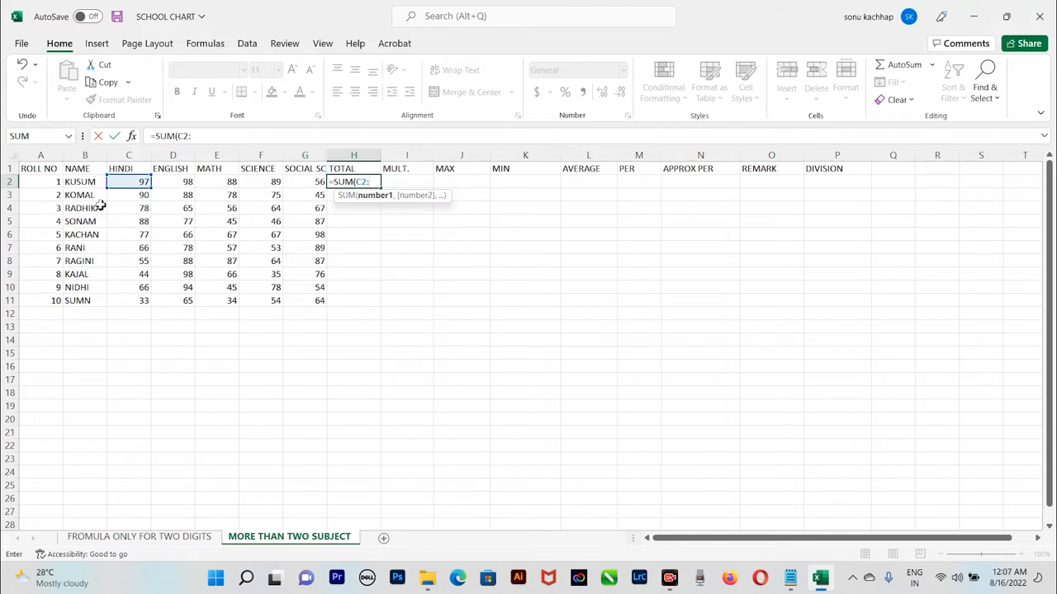
text(G2)
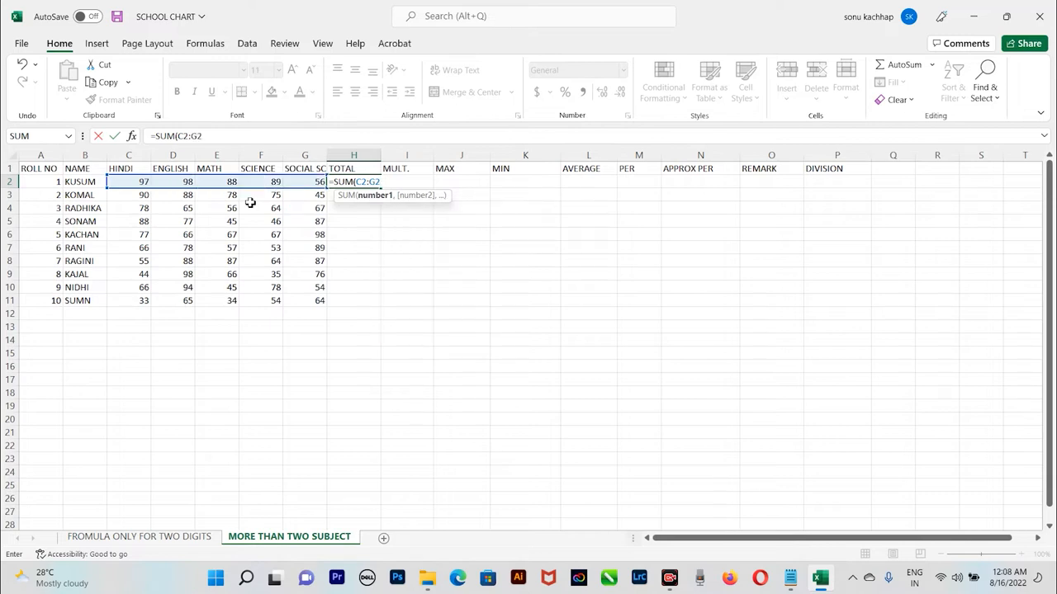
text())
key(Return)
Widen column G to fit the SOCIAL SCIENCE header and inspect the total formula in H2
click(352, 181)
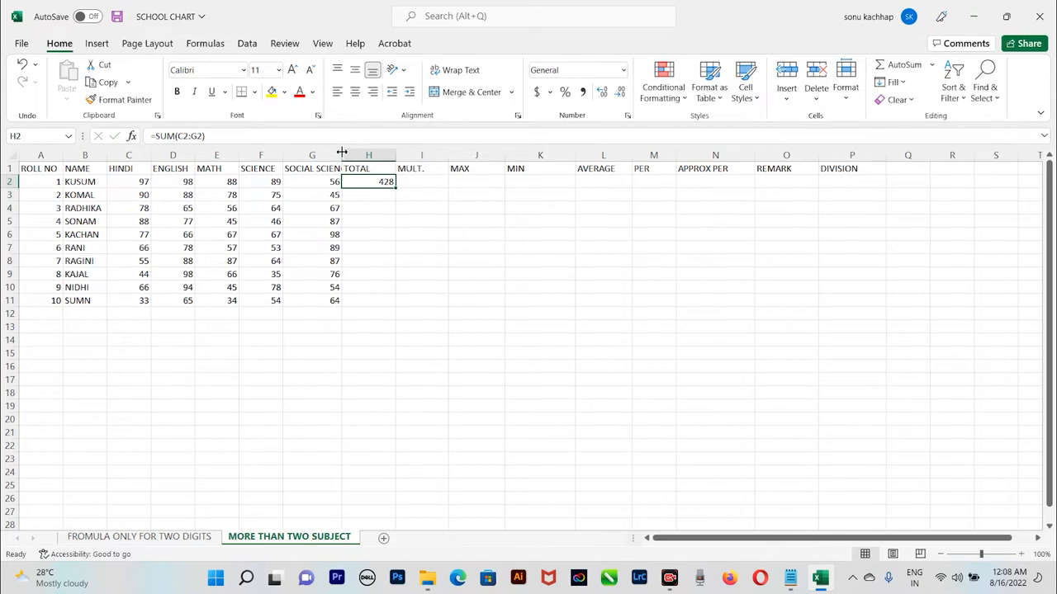
double_click(329, 155)
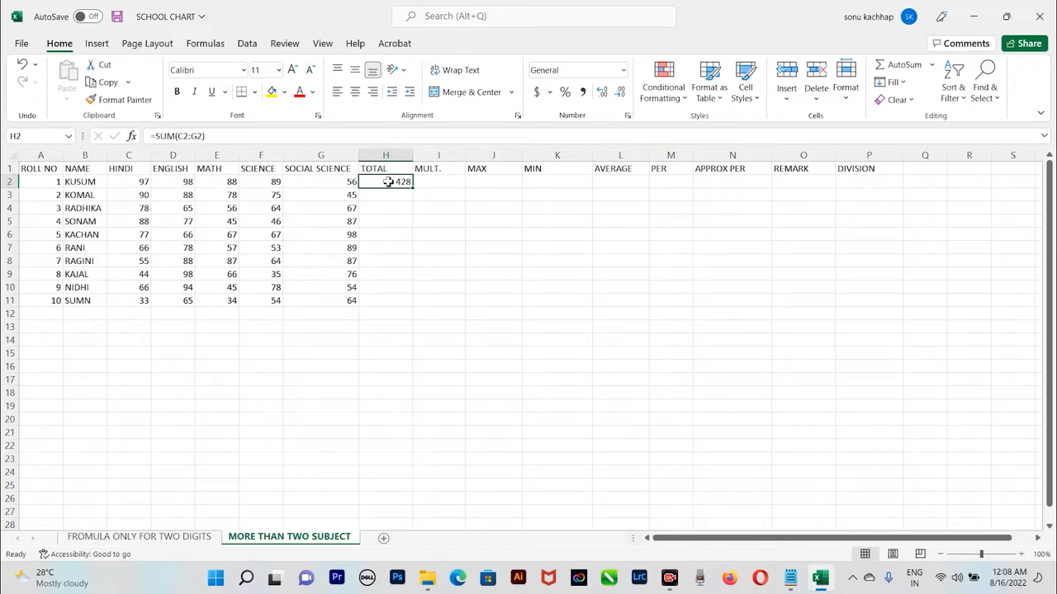
double_click(388, 182)
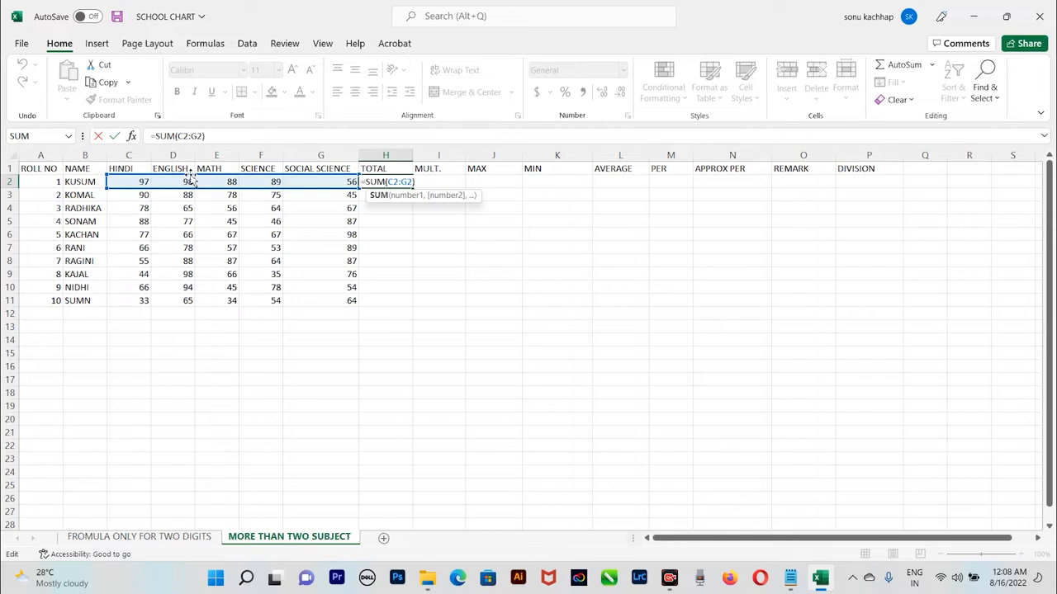
key(Return)
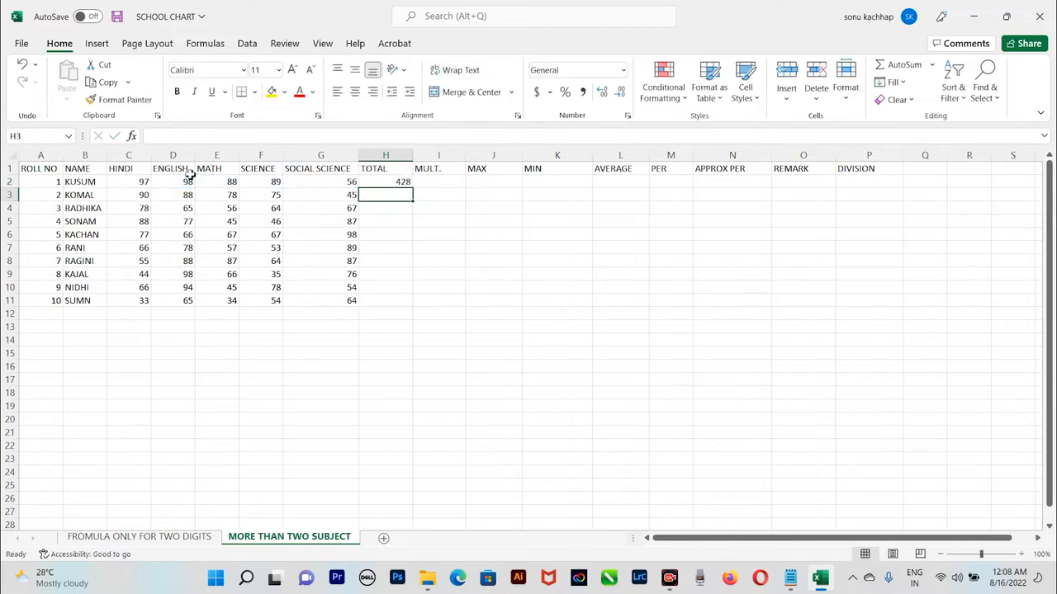
Fill the total formula from H2 down to H11 and clear the contents of H2:H11
click(383, 185)
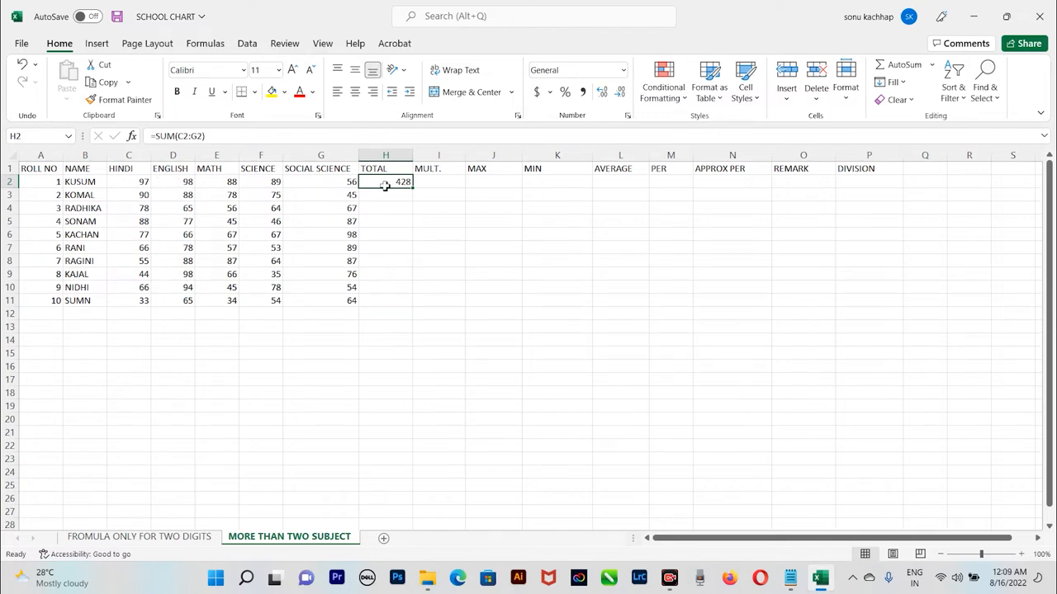
drag(412, 189, 417, 304)
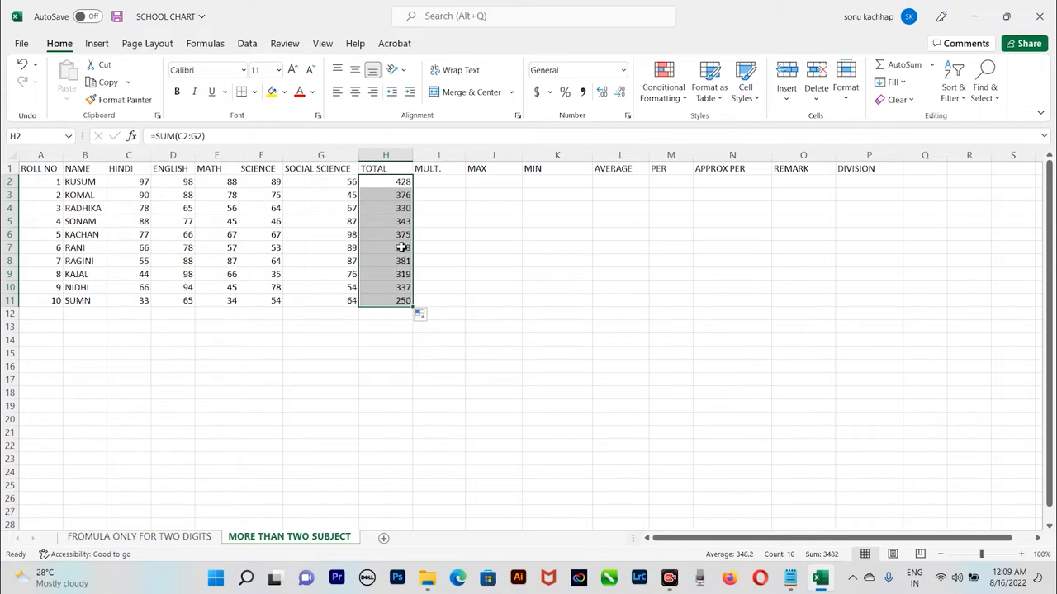
key(Delete)
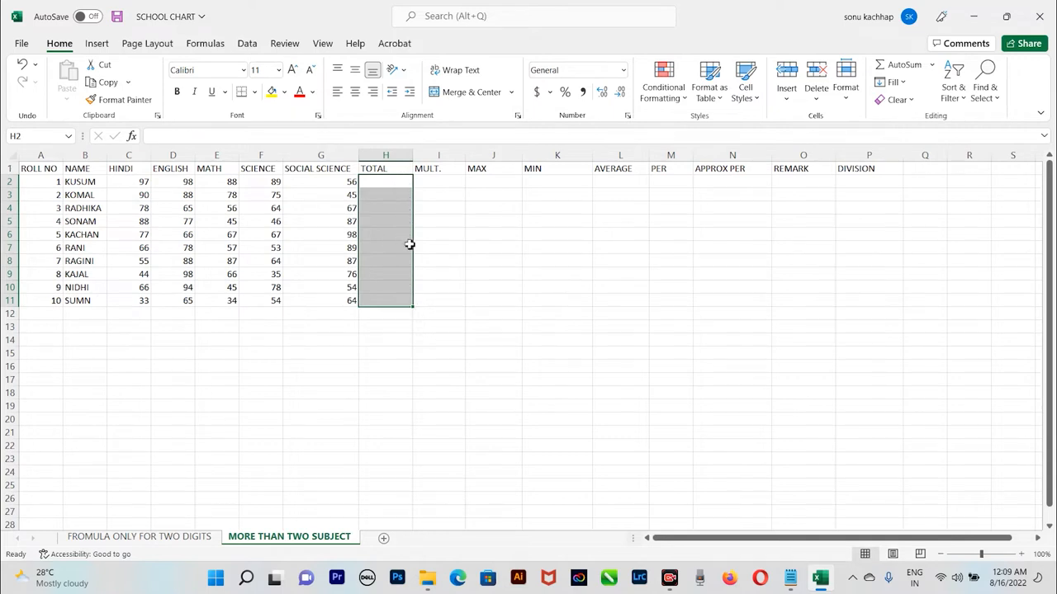
click(402, 246)
Insert an AutoSum of C2:G2 in cell H2
click(393, 183)
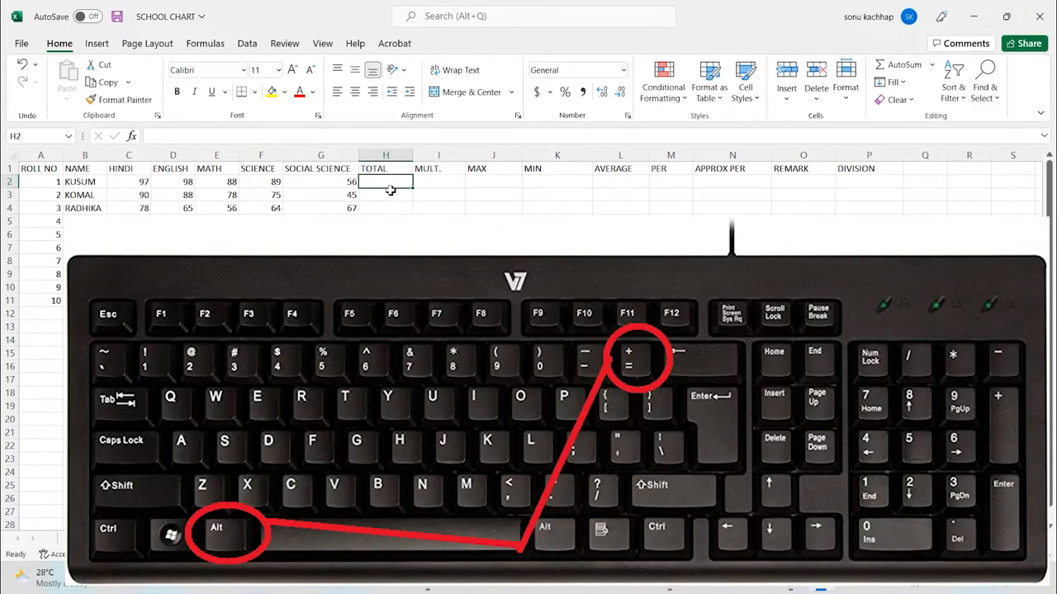
ctrl+scroll(391, 195, up, 1)
key(alt)
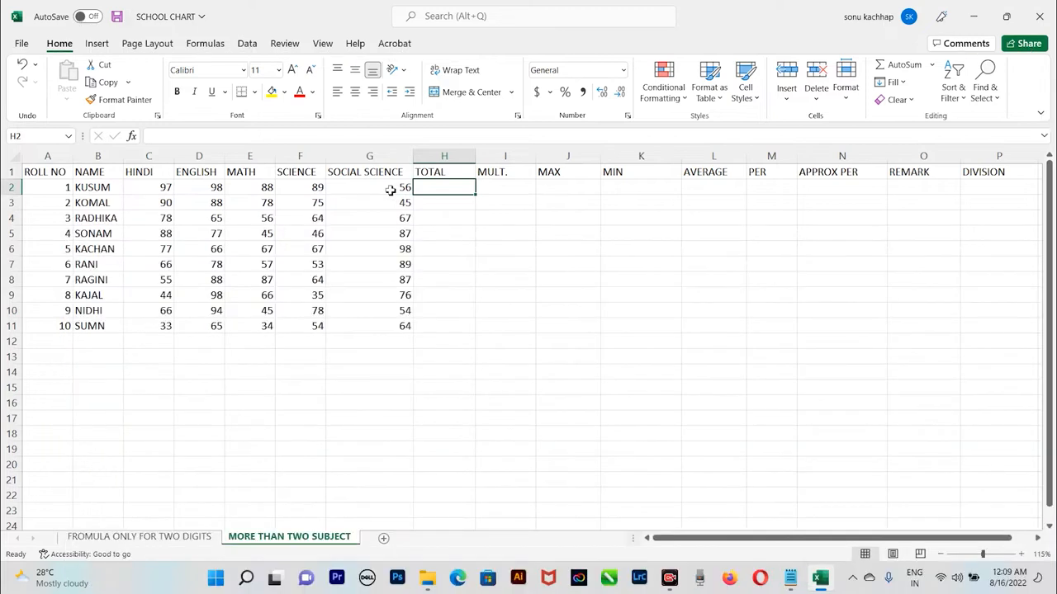
key(alt+equal)
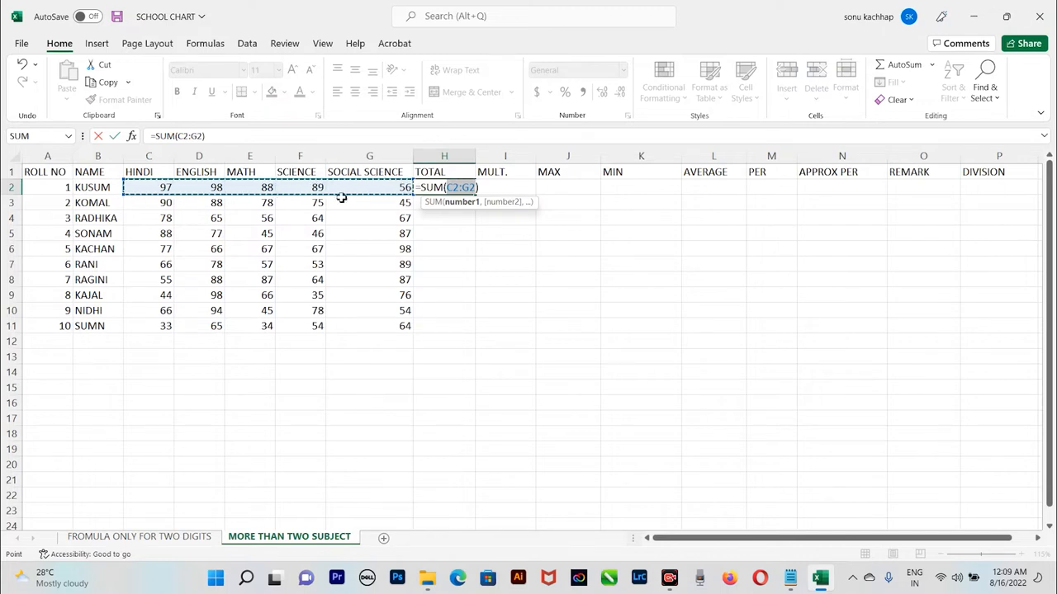
key(Return)
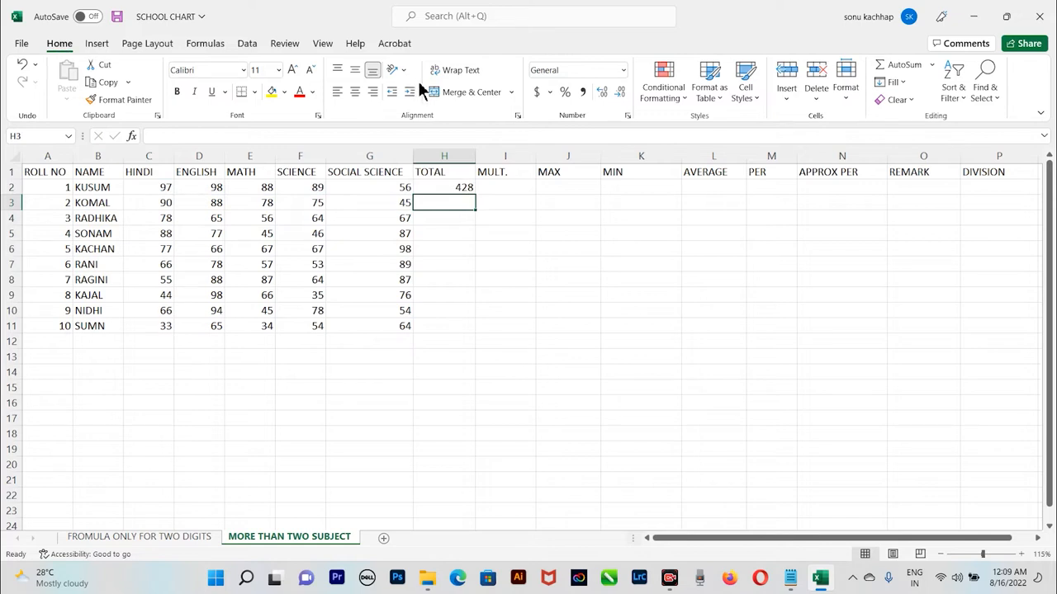
Clear H2 and insert AutoSum totals for all students at once in H2:H11
click(454, 187)
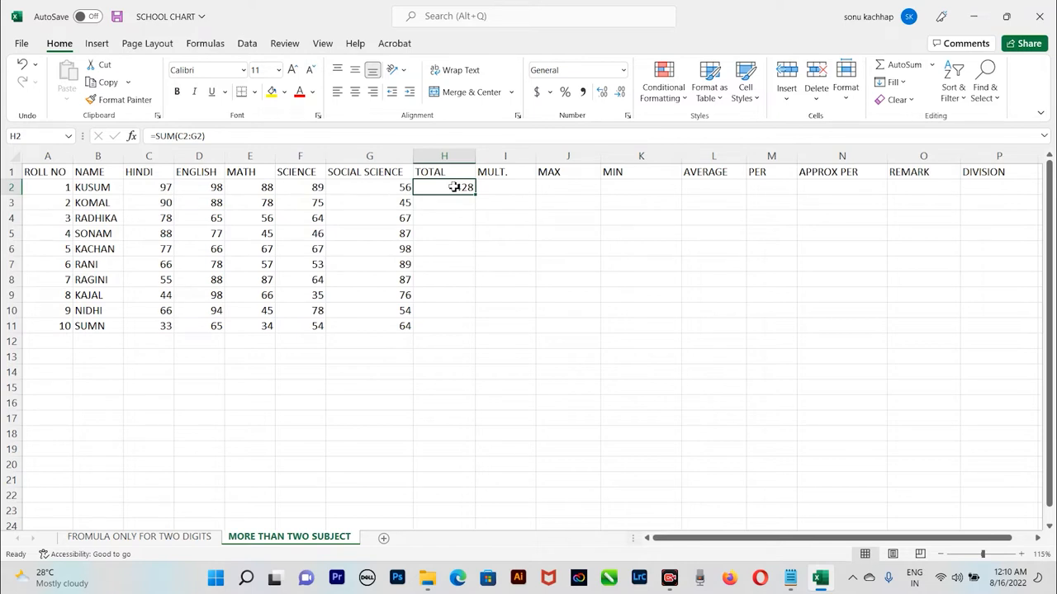
key(Delete)
drag(445, 187, 440, 330)
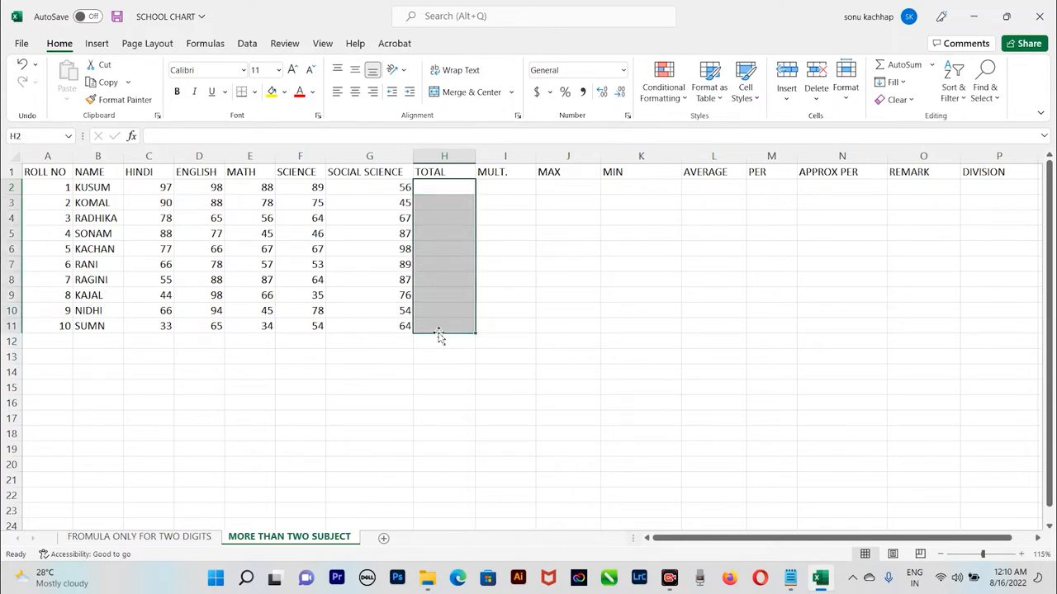
key(alt+equal)
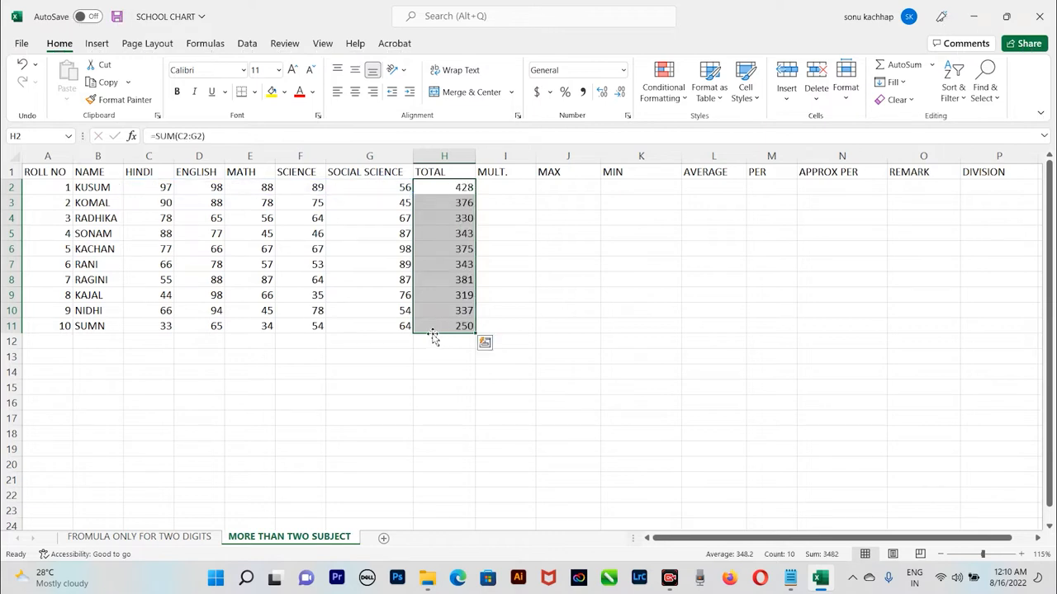
Add a grand total of H2:H11 in cell H12 with AutoSum
click(445, 341)
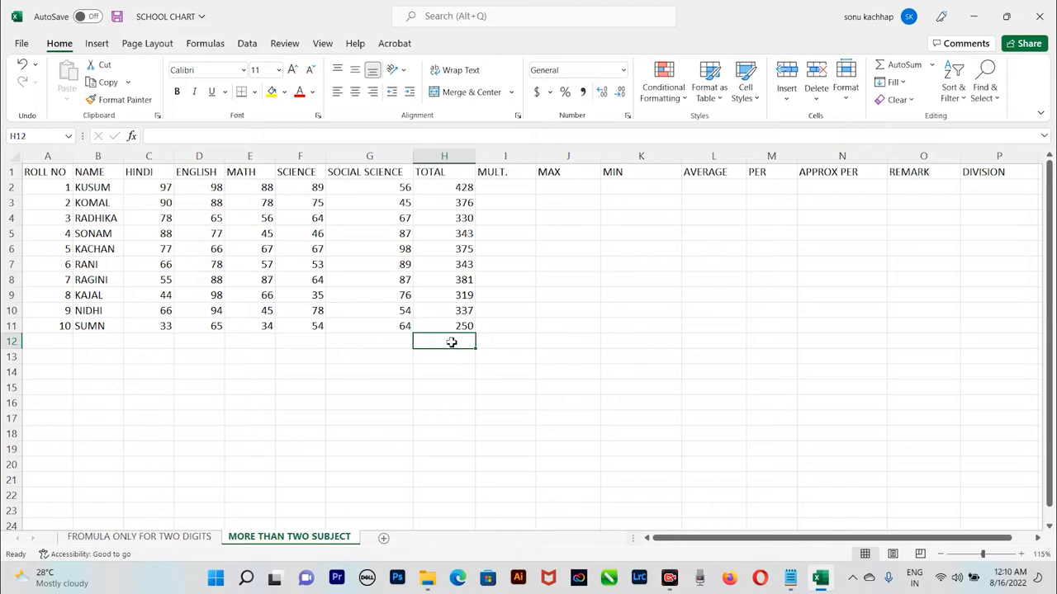
key(alt+equal)
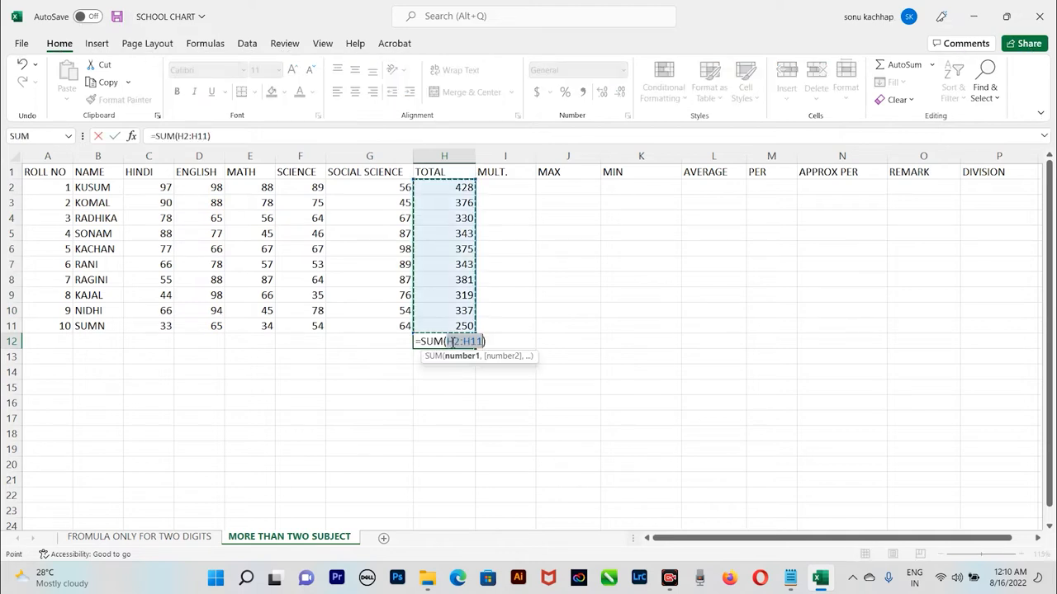
key(Return)
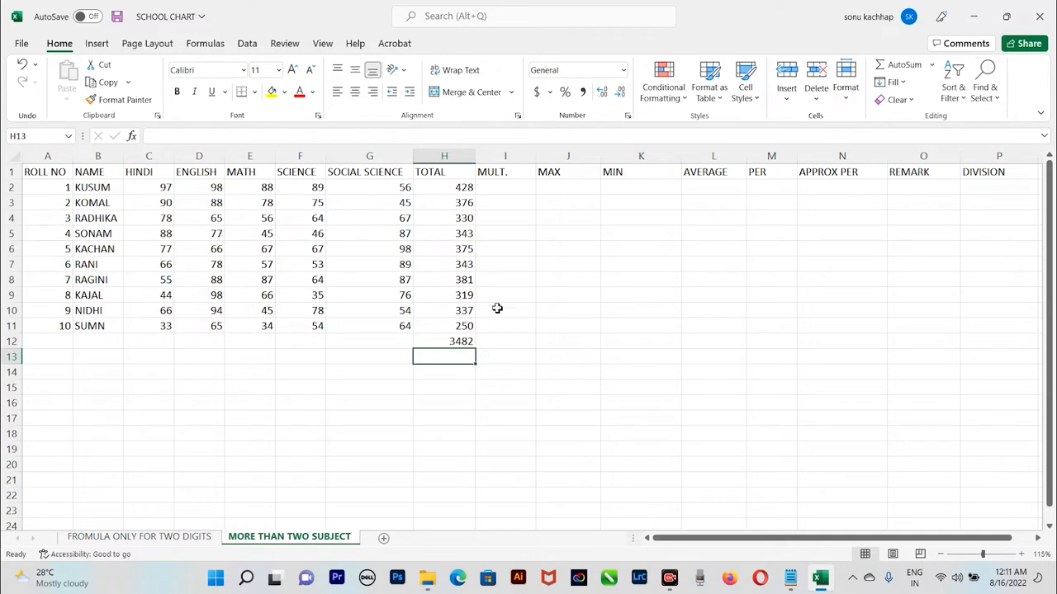
Enter the formula =PRODUCT(C2:G2) in cell I2 to multiply the first student's subject marks
click(505, 189)
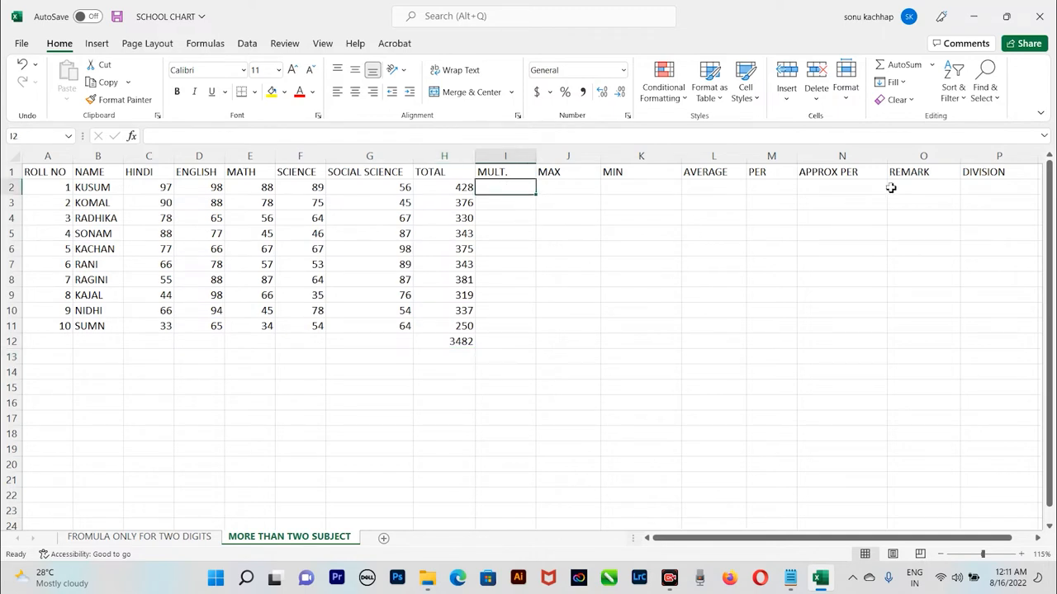
text(=)
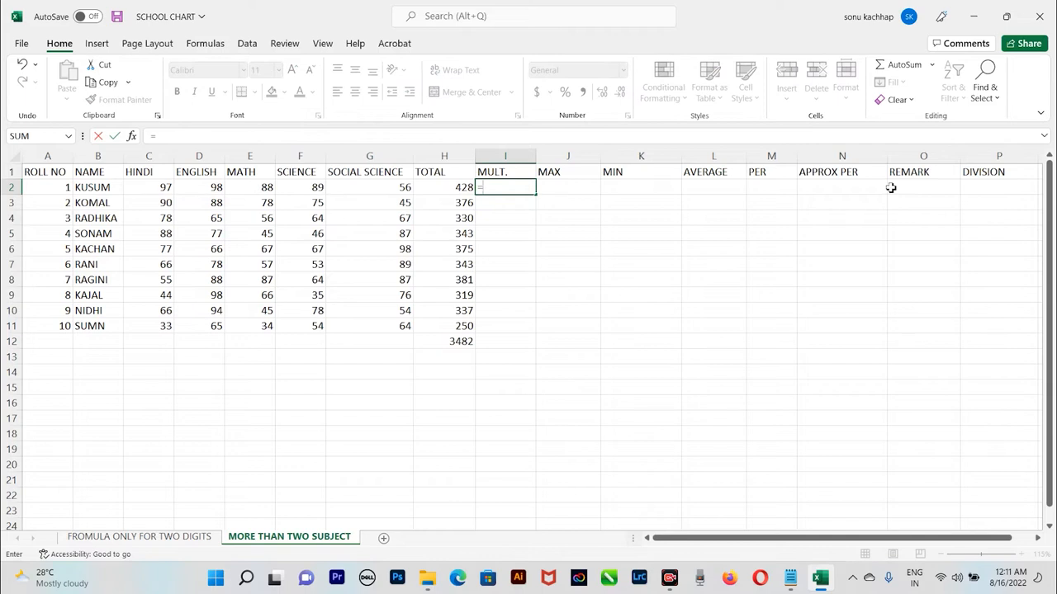
text(PRO)
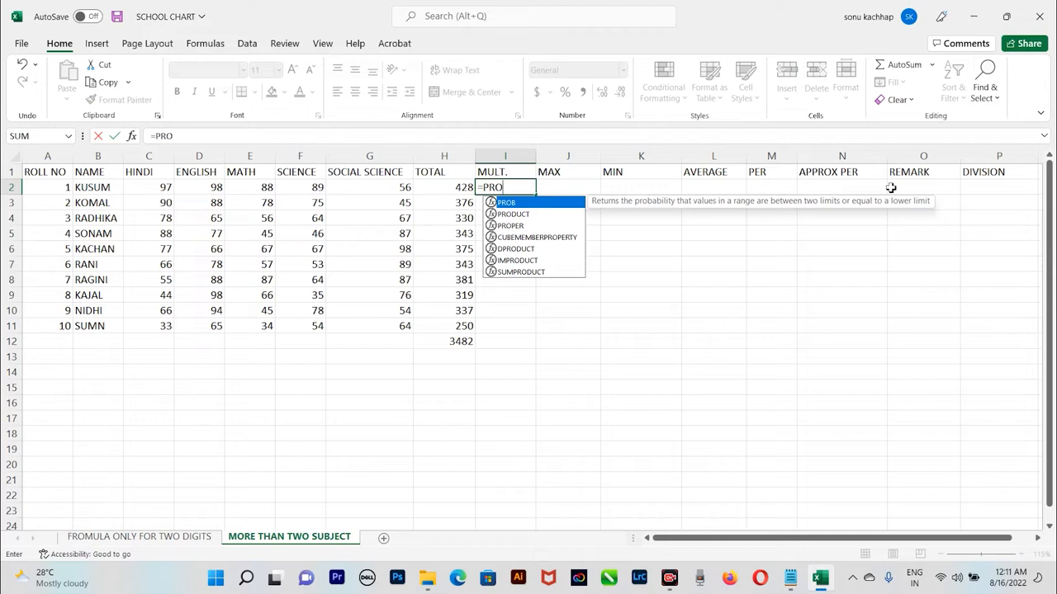
key(Down)
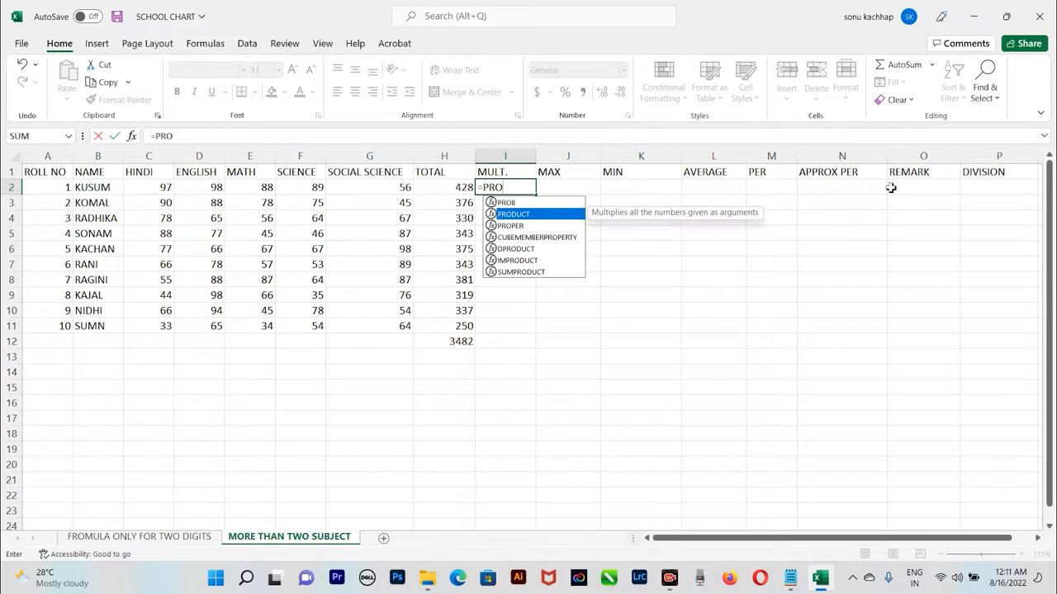
key(Tab)
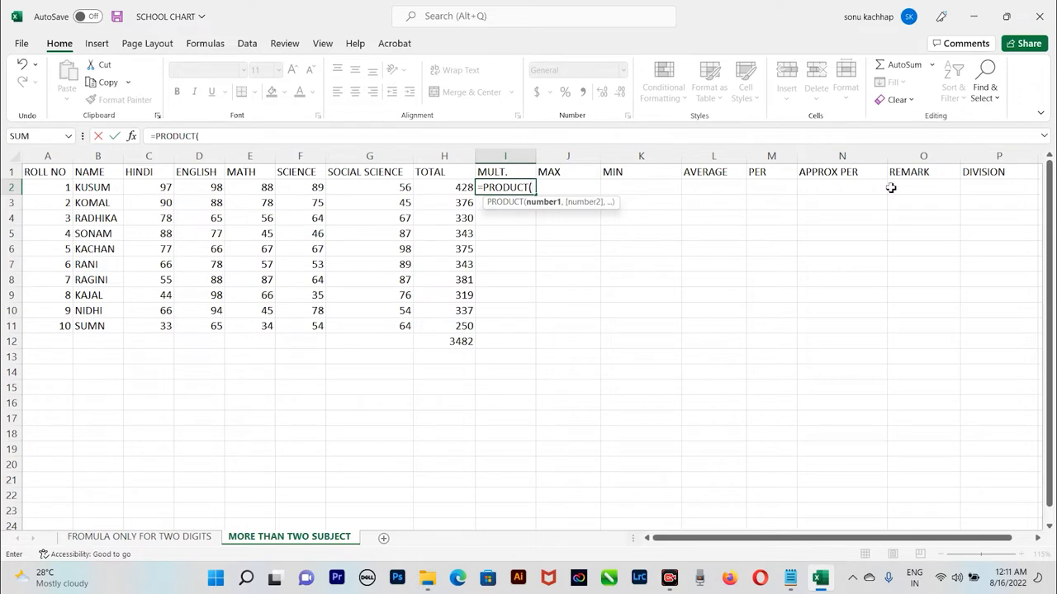
click(159, 190)
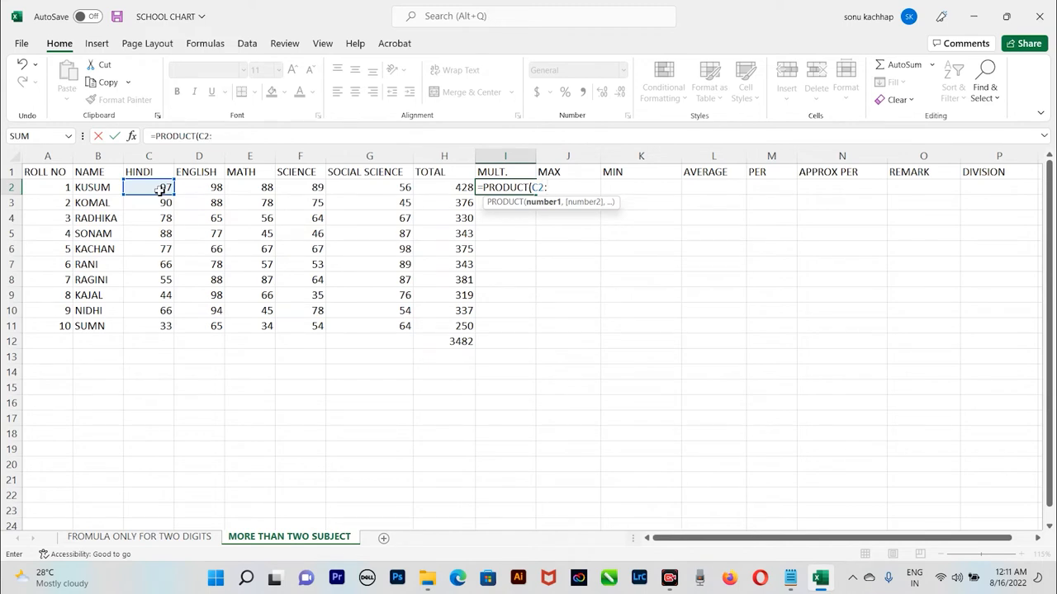
text(:G2)
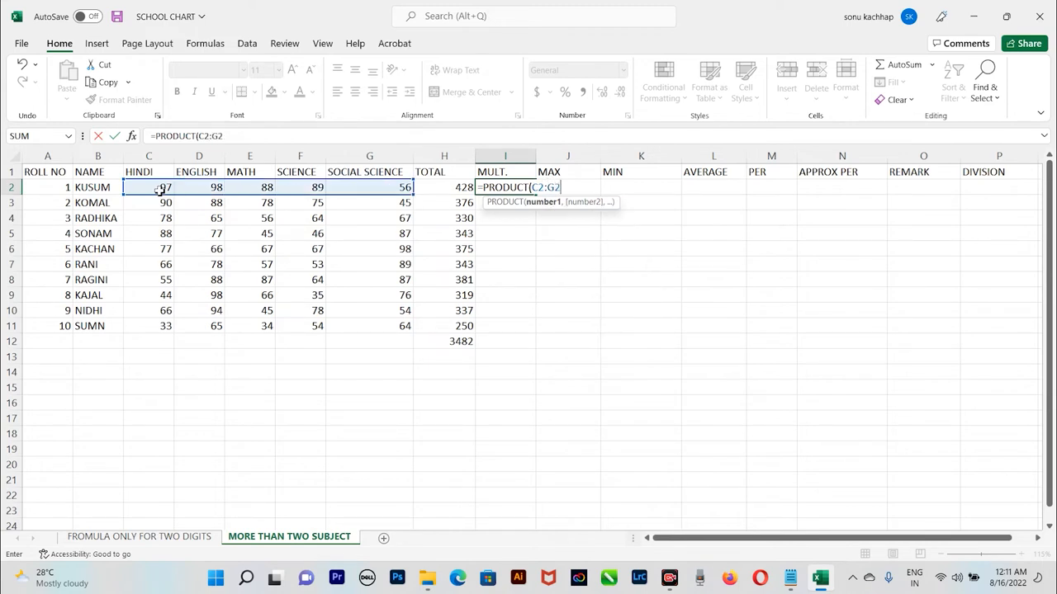
text())
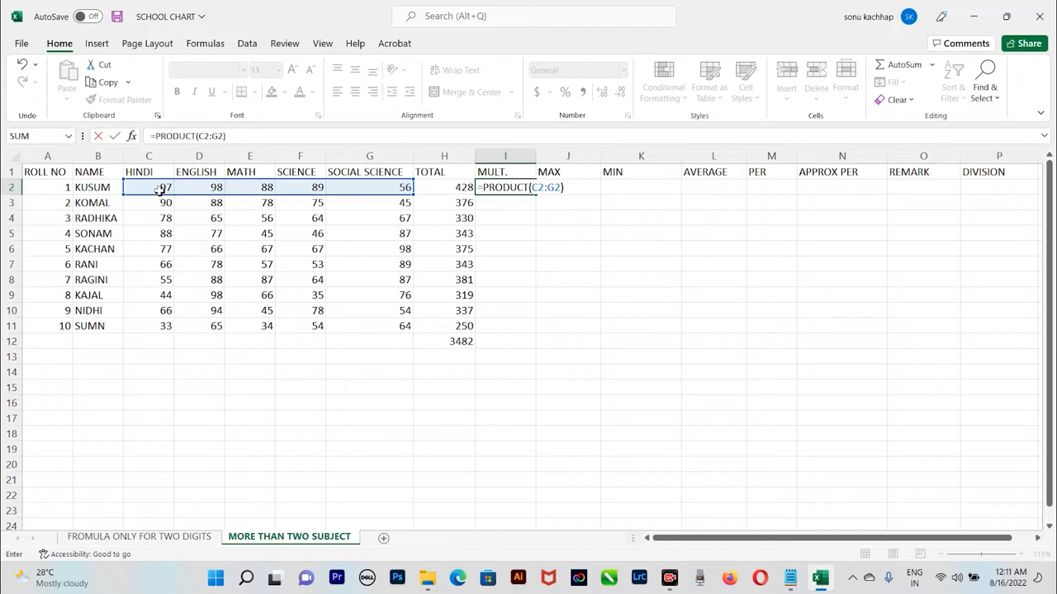
key(Return)
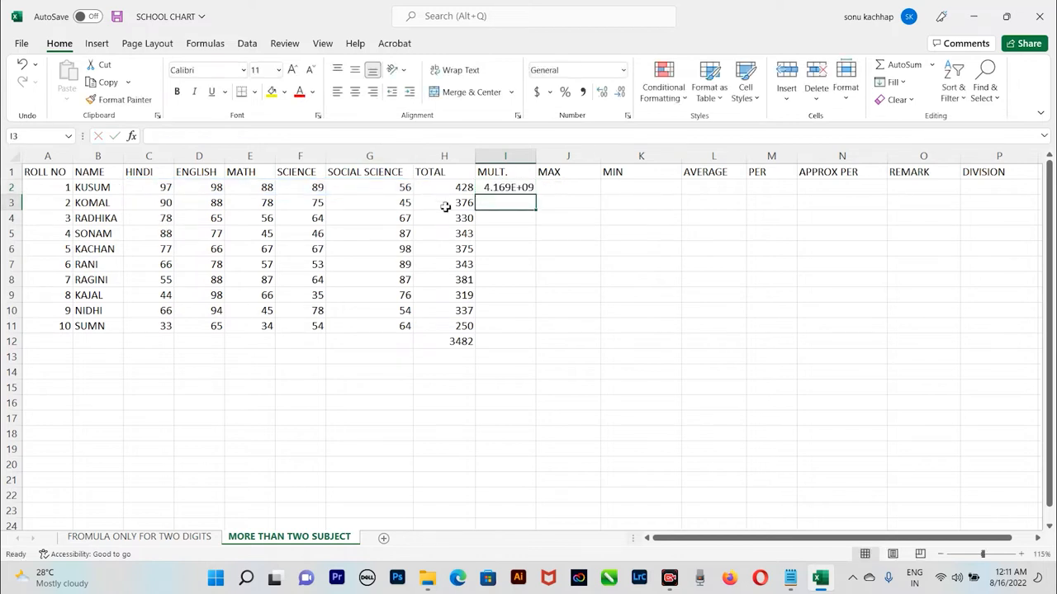
Widen the MULT. column so the full product in I2 fits without scientific notation
click(503, 191)
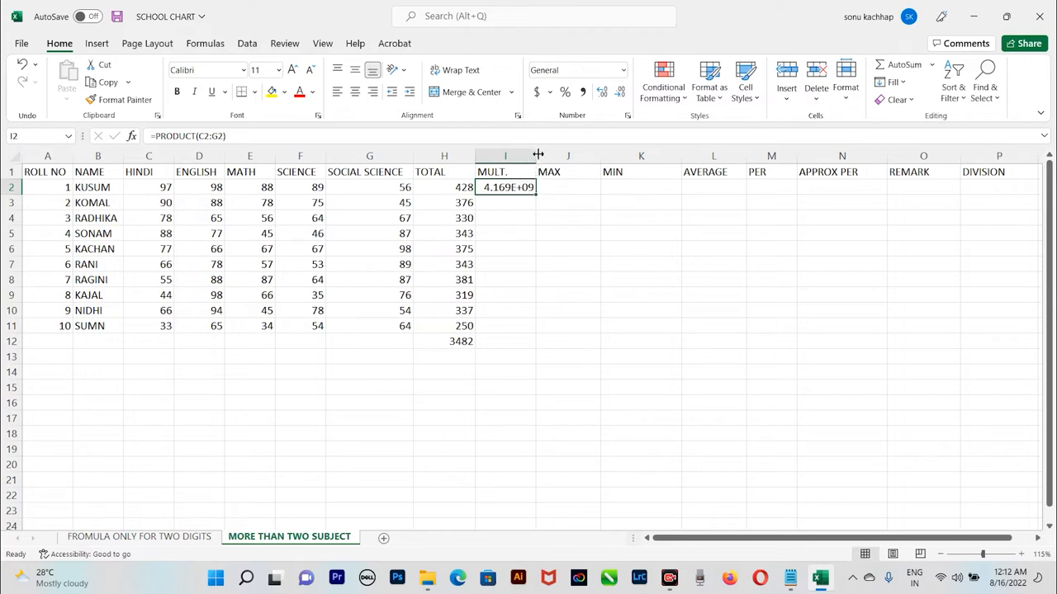
drag(538, 153, 531, 153)
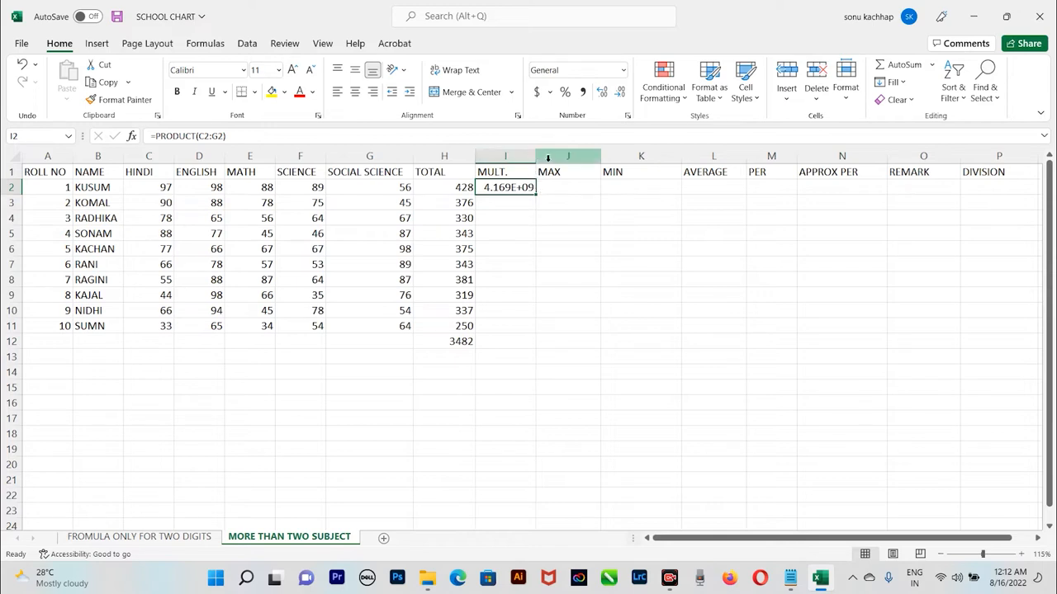
drag(535, 155, 580, 156)
click(533, 206)
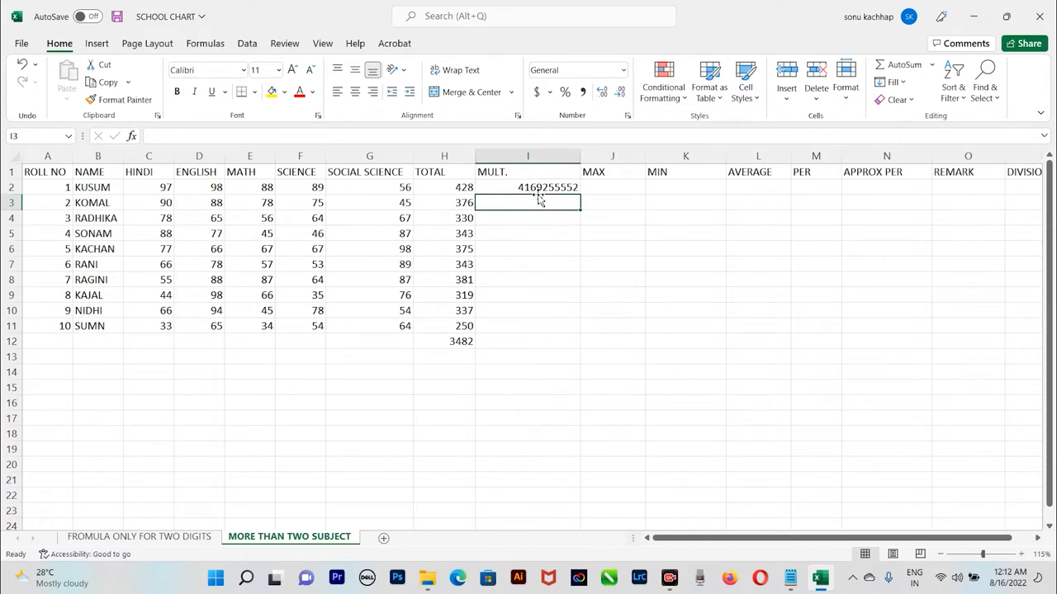
Fill the PRODUCT formula from I2 down to I11 for all students
click(550, 189)
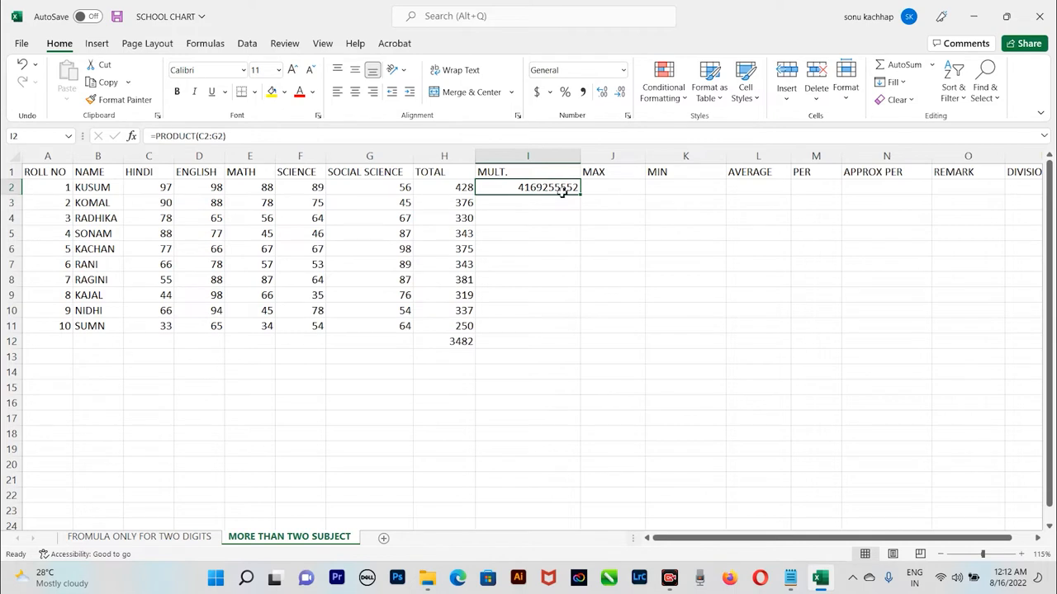
drag(581, 196, 569, 337)
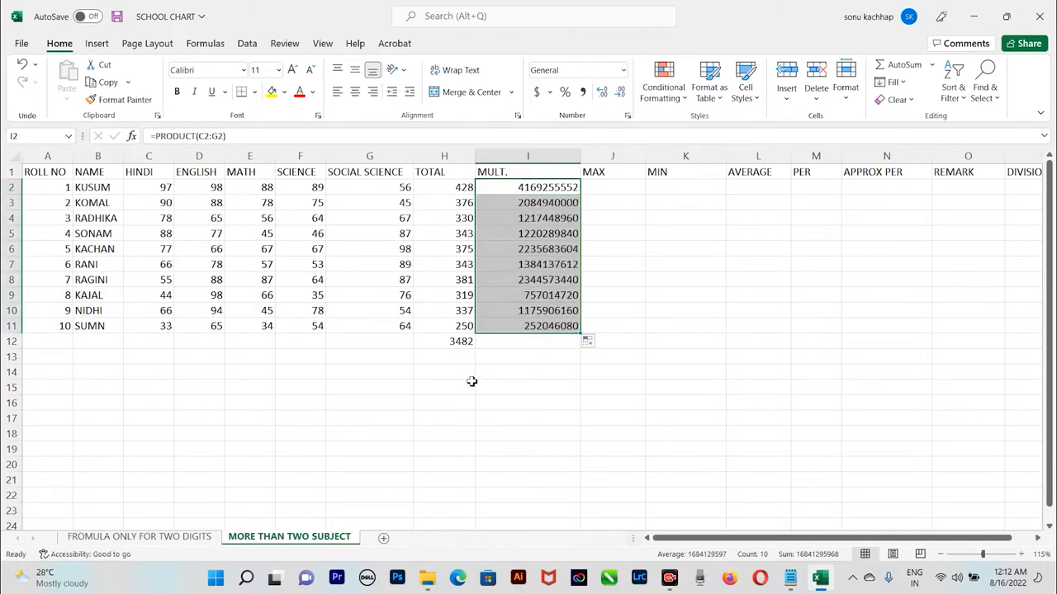
click(611, 189)
key(Left)
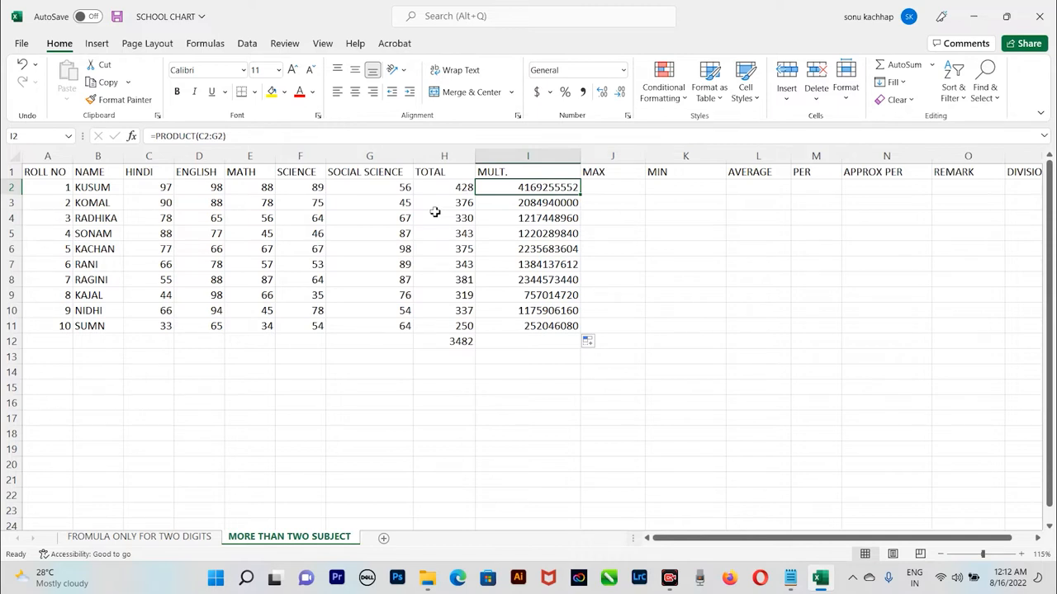
Enter =MAX(C2:G2) in cell J2 and fill the formula down to J11
click(618, 191)
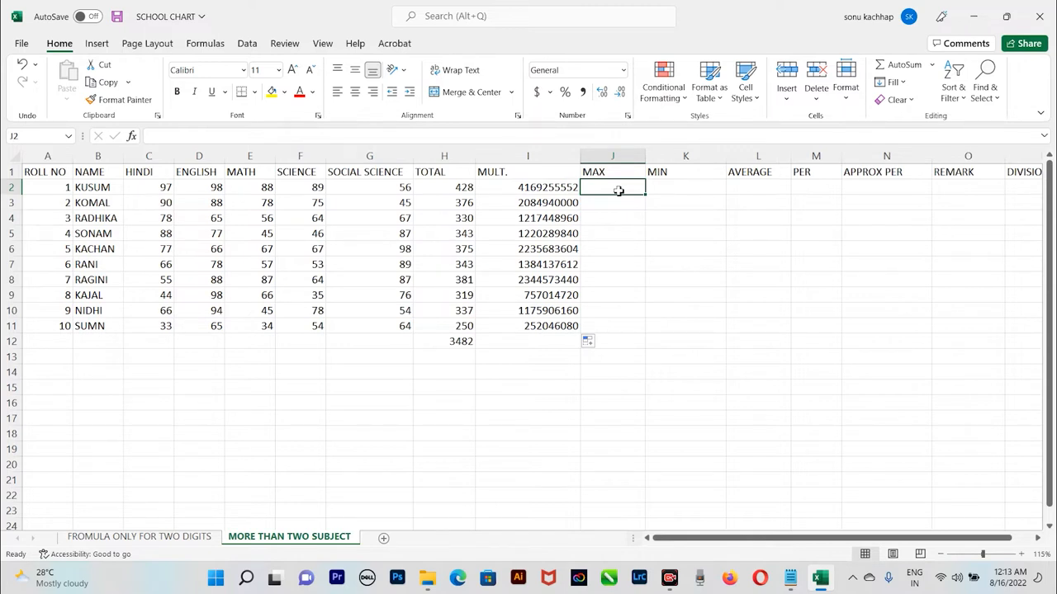
text(=)
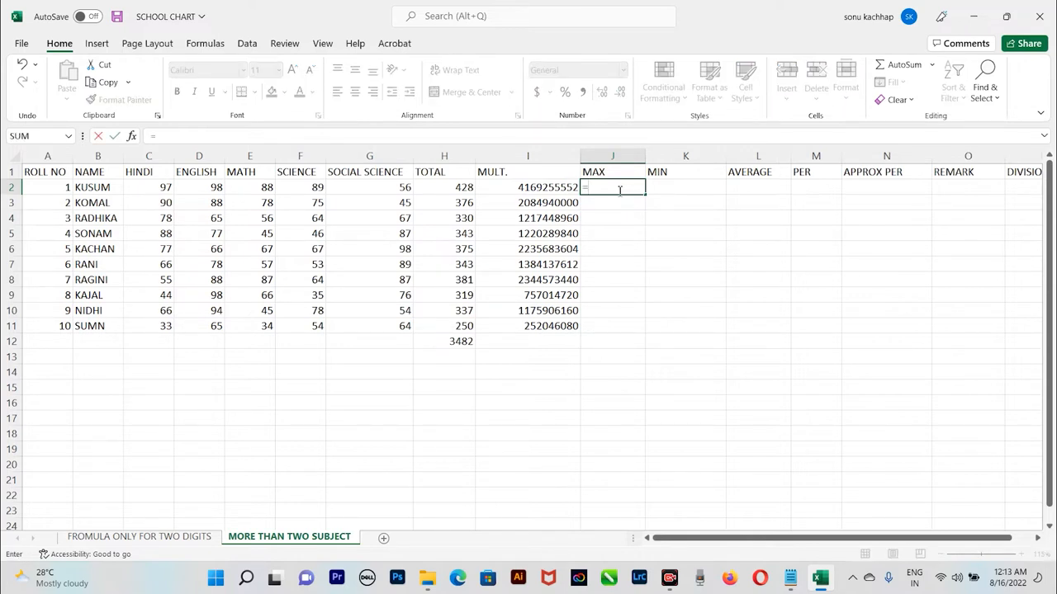
text(MAX)
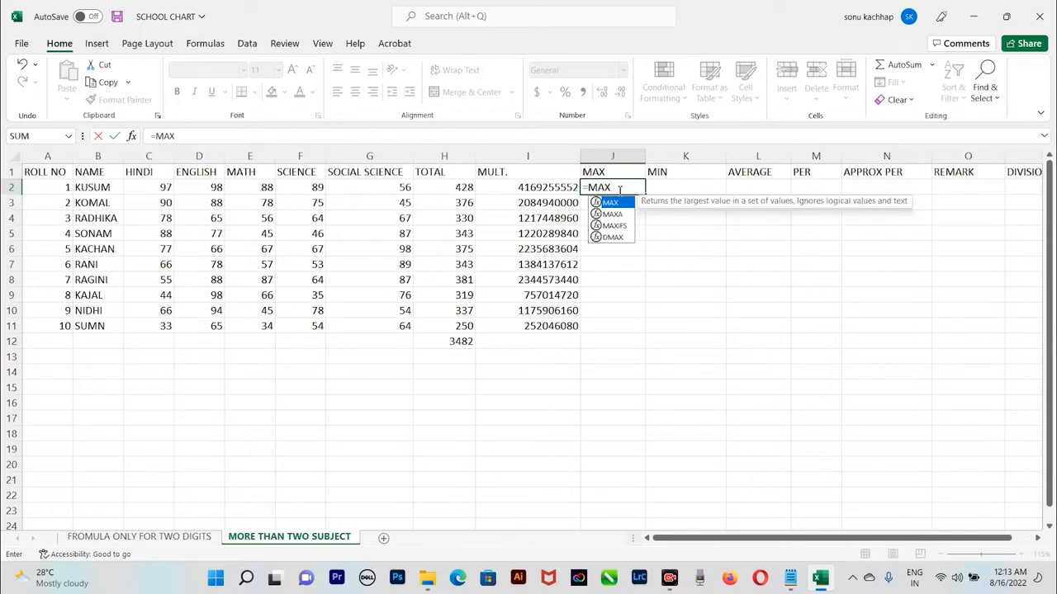
text(()
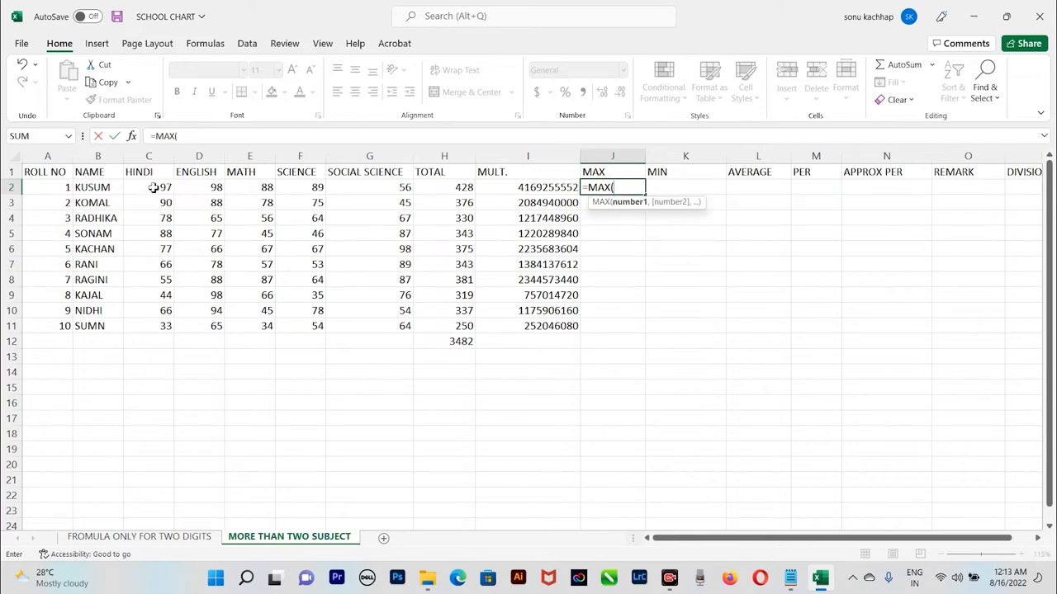
click(153, 189)
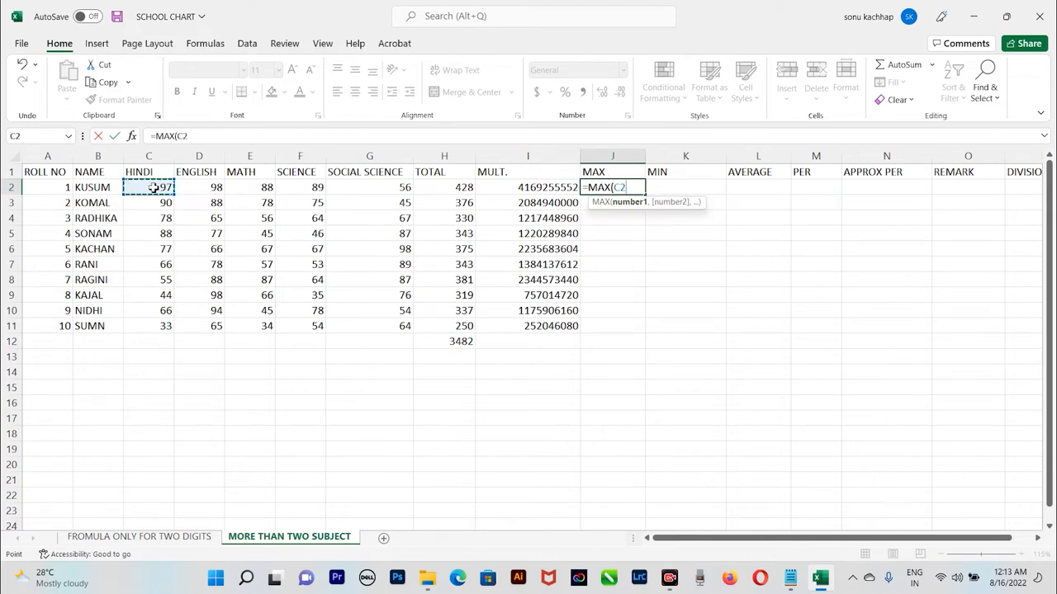
key(F8)
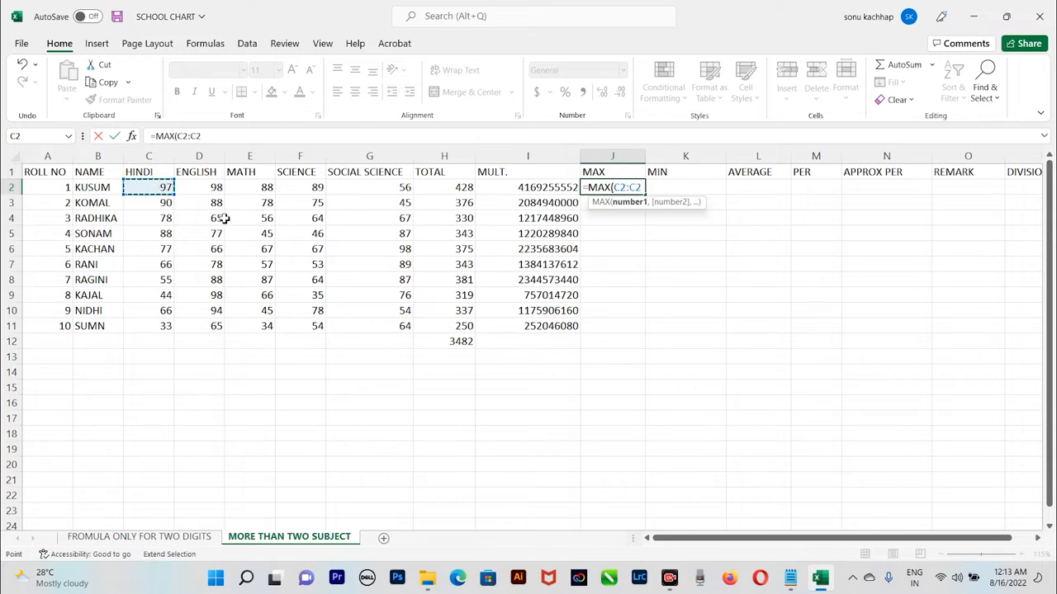
click(393, 187)
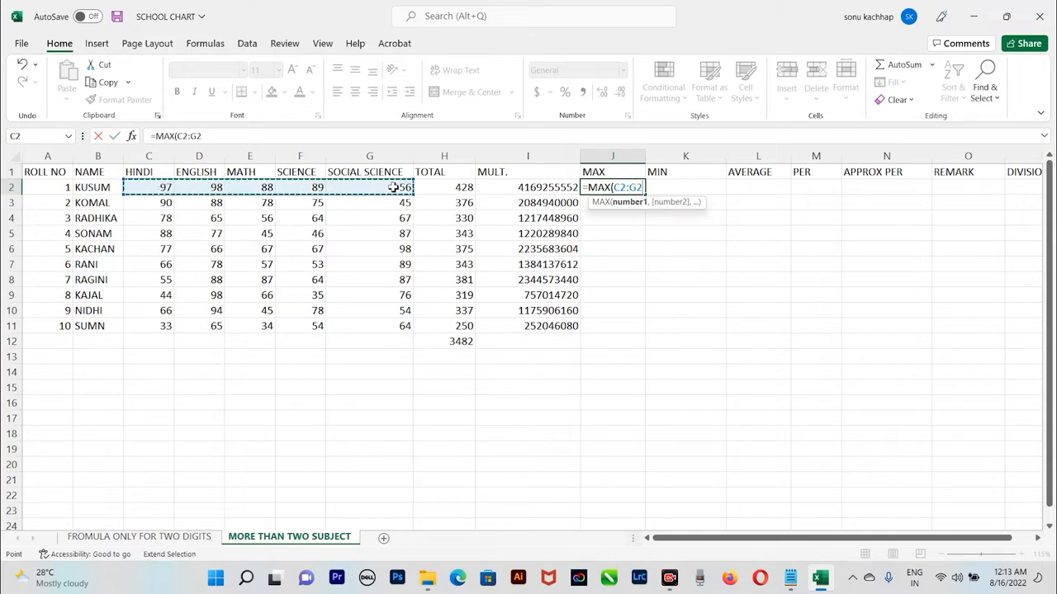
text())
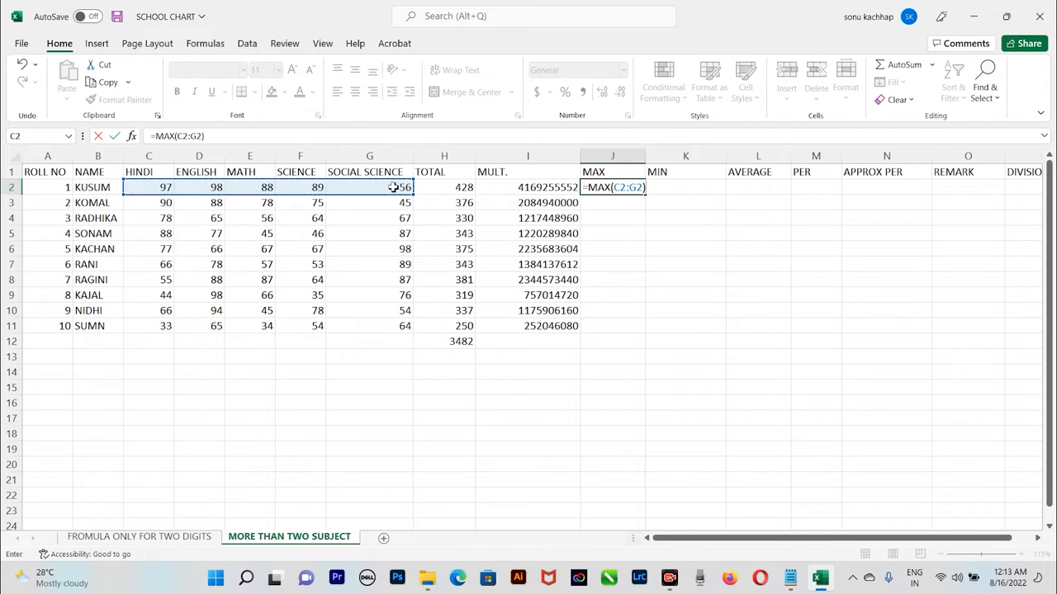
key(Return)
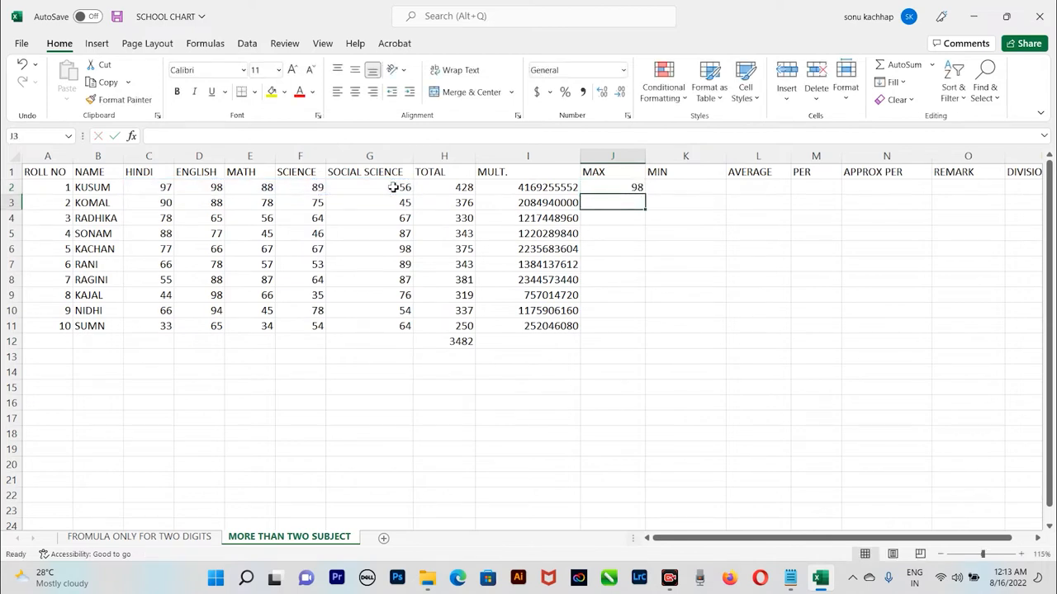
click(616, 189)
drag(647, 198, 644, 335)
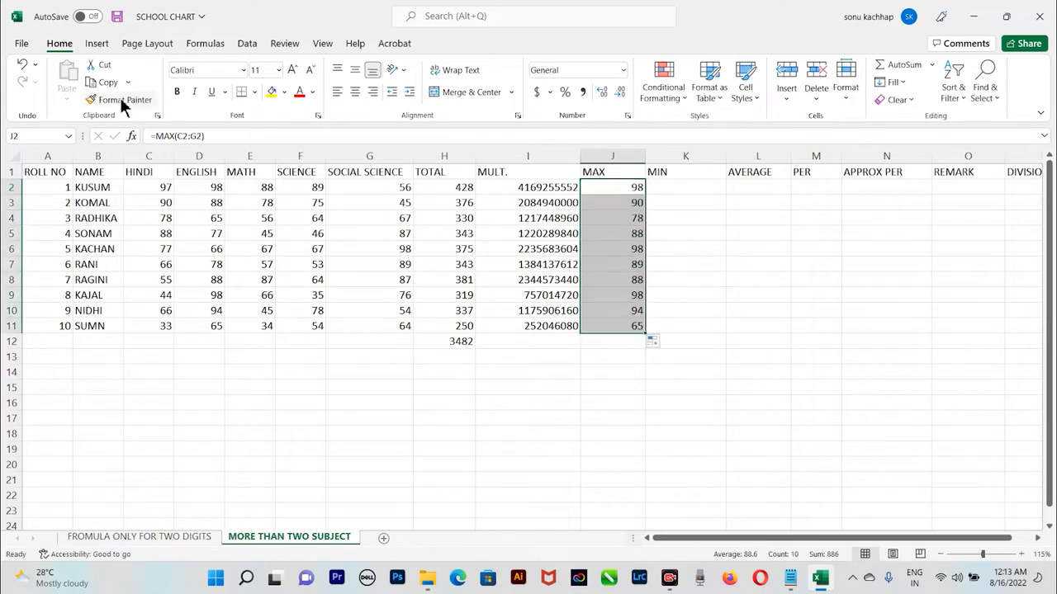
Check the first student's subject marks in C2:G2 against the MAX result in J2
click(142, 186)
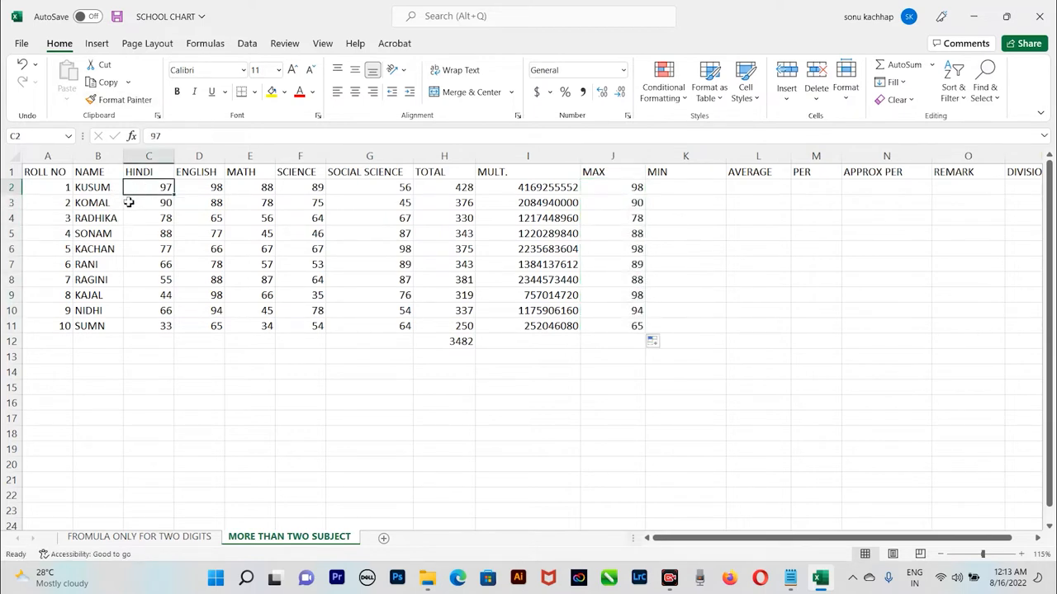
click(142, 207)
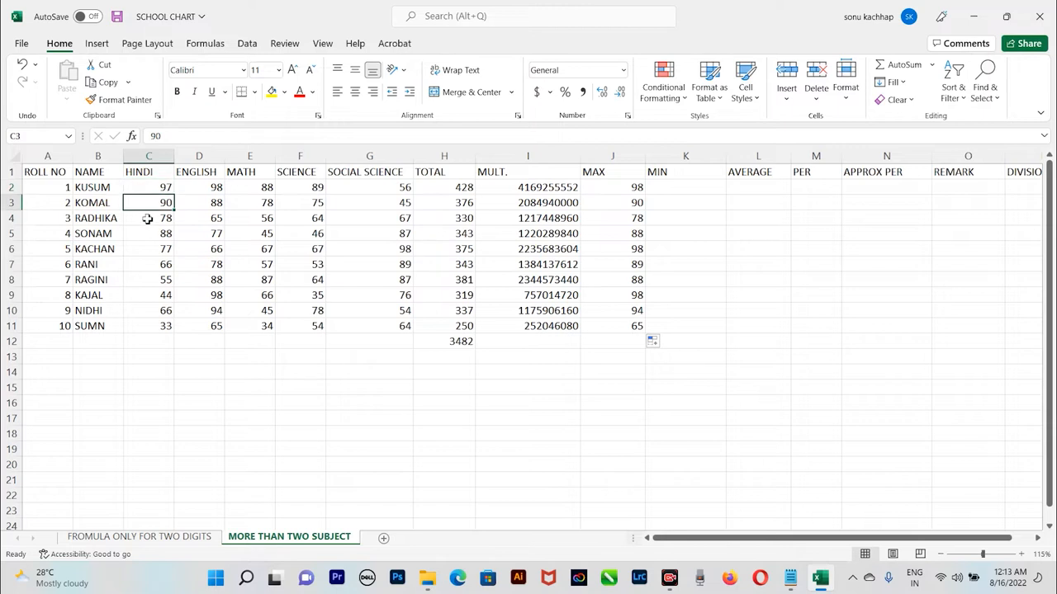
click(140, 184)
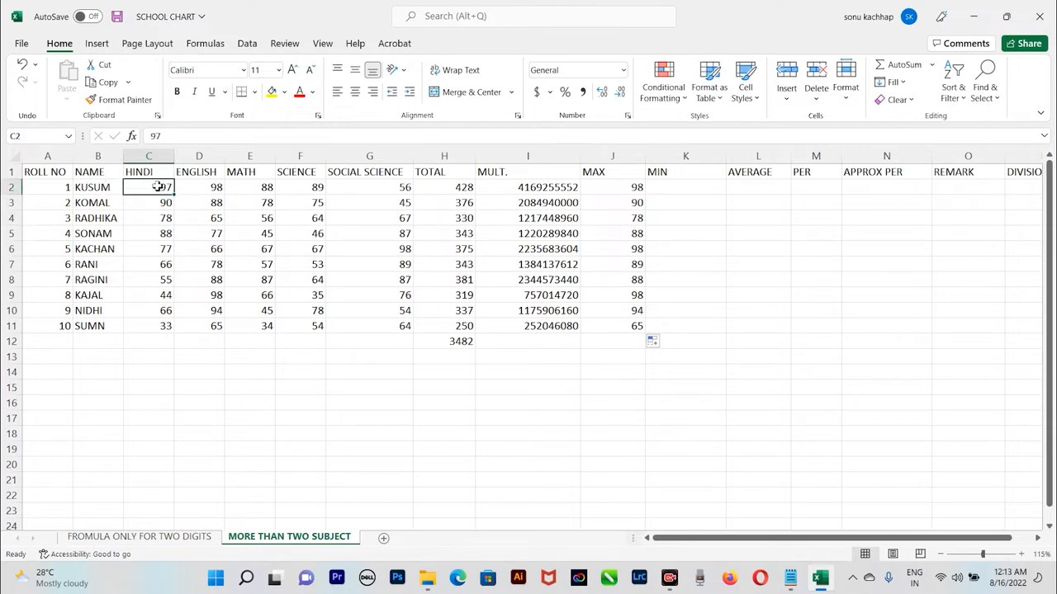
click(212, 189)
click(265, 189)
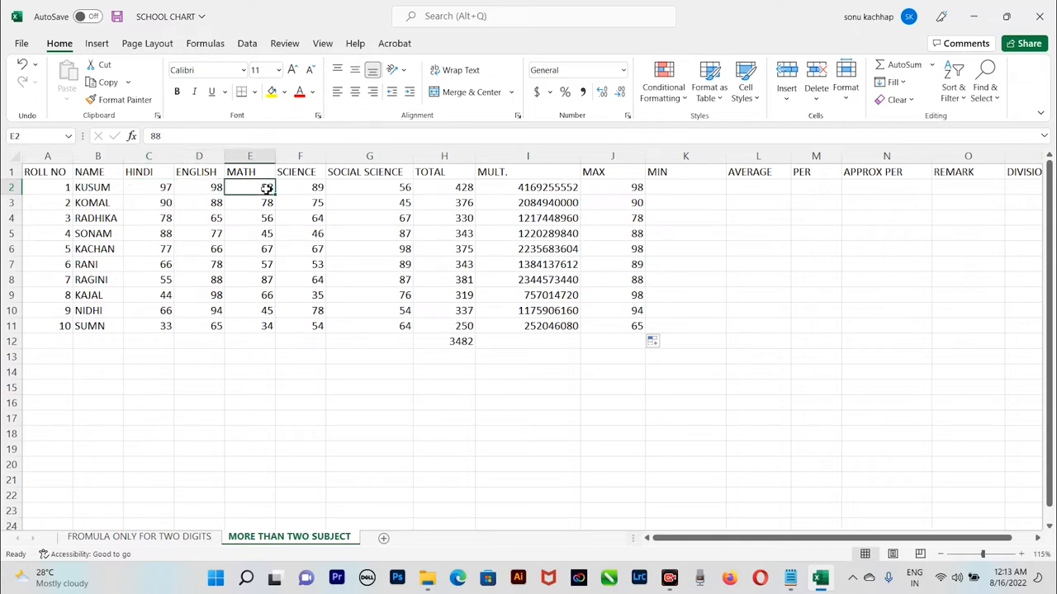
click(313, 189)
click(384, 187)
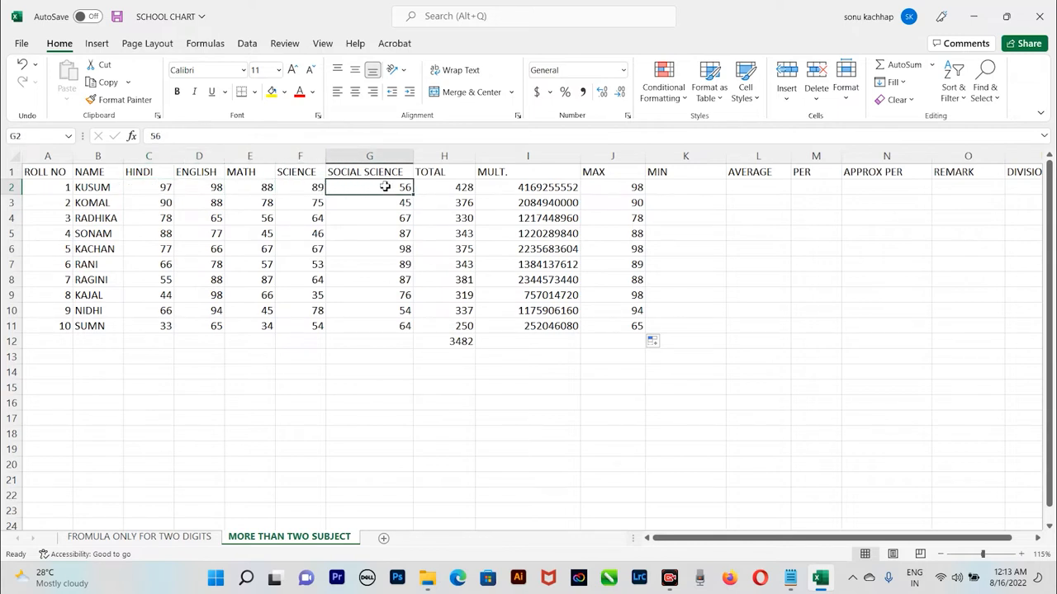
click(169, 189)
click(199, 190)
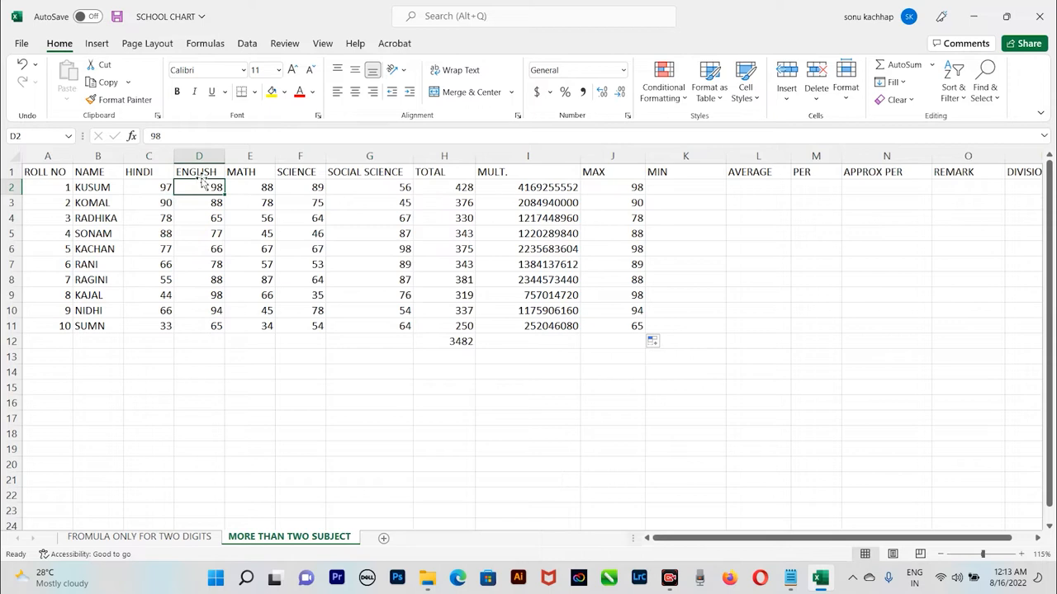
click(630, 189)
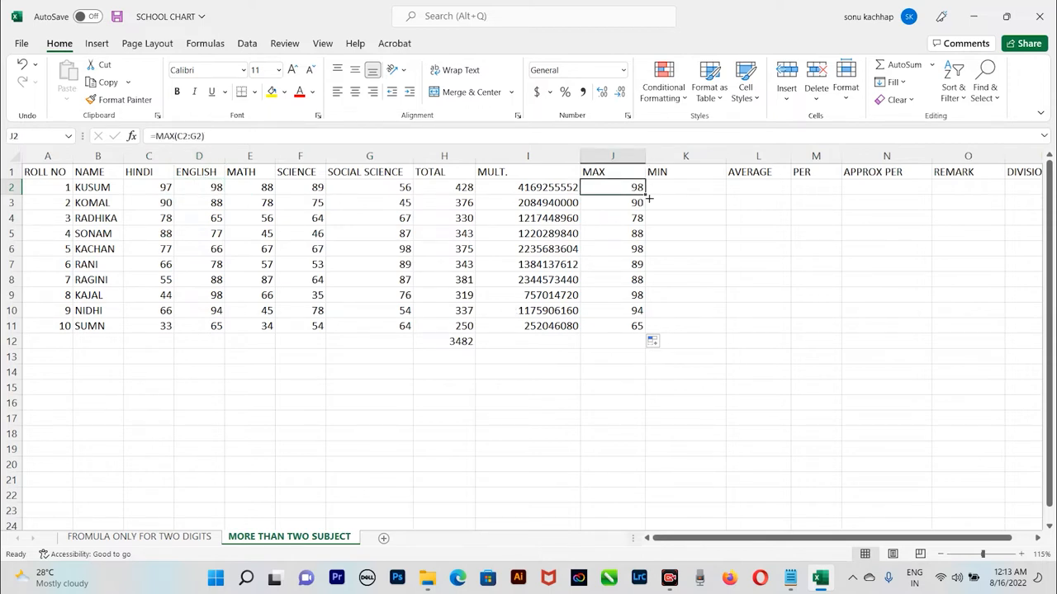
Enter =MIN(C2:G2) in cell K2 and fill the formula down to K11
click(664, 191)
text(=)
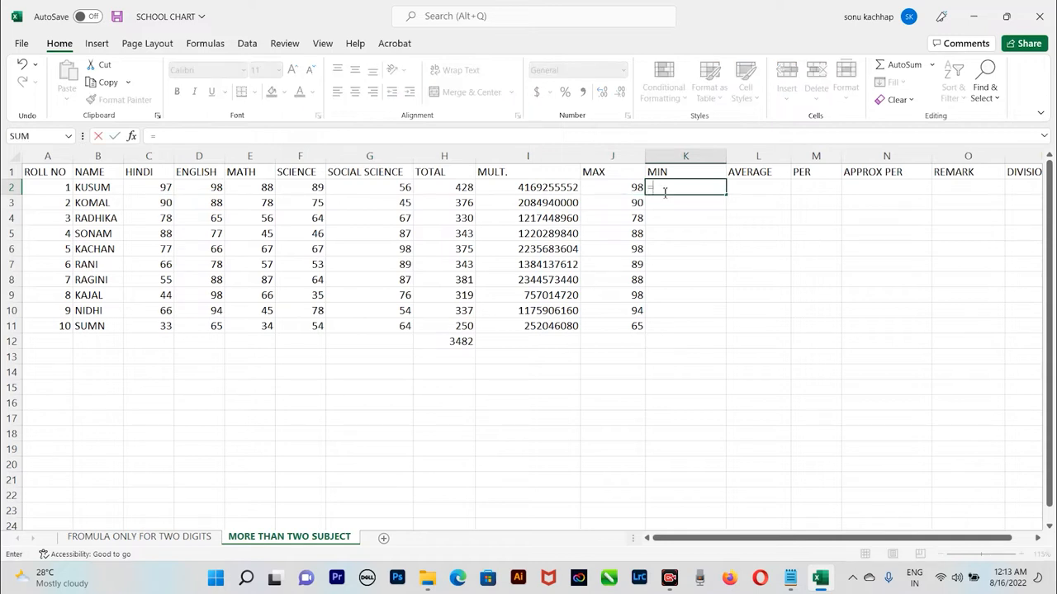
text(MI)
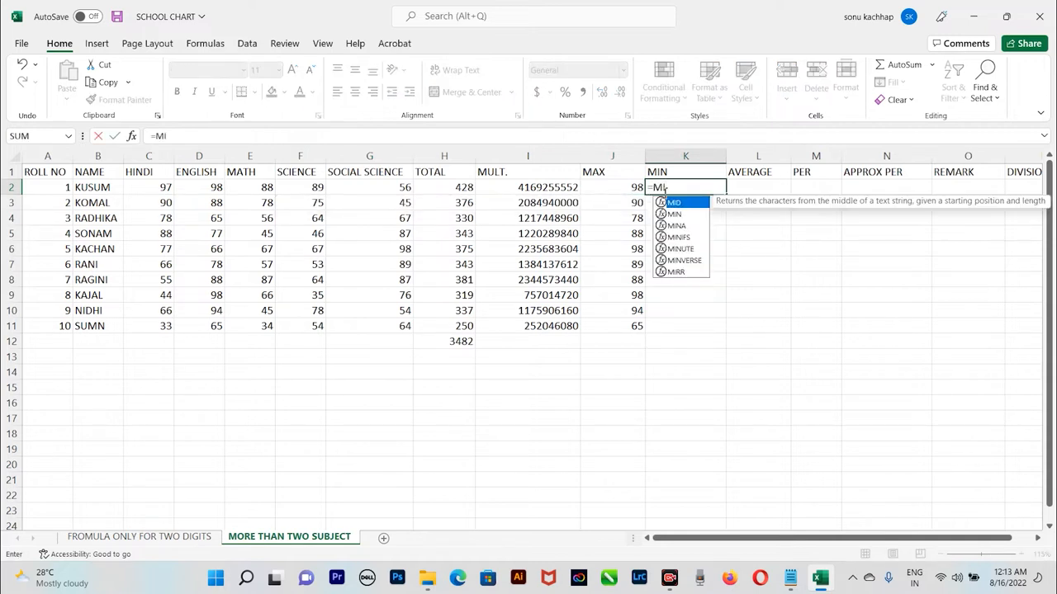
text(N()
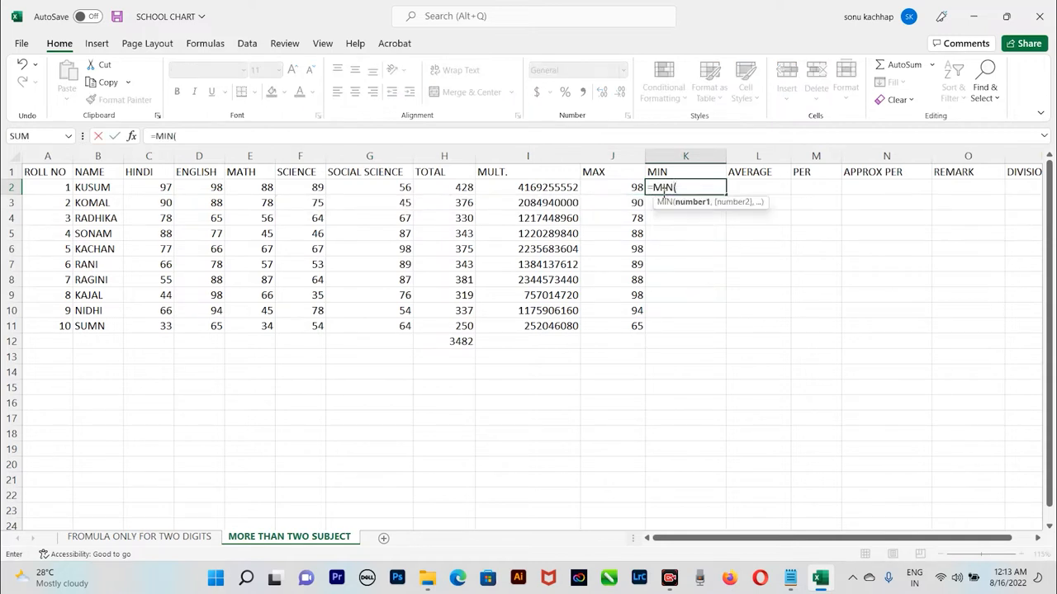
click(143, 189)
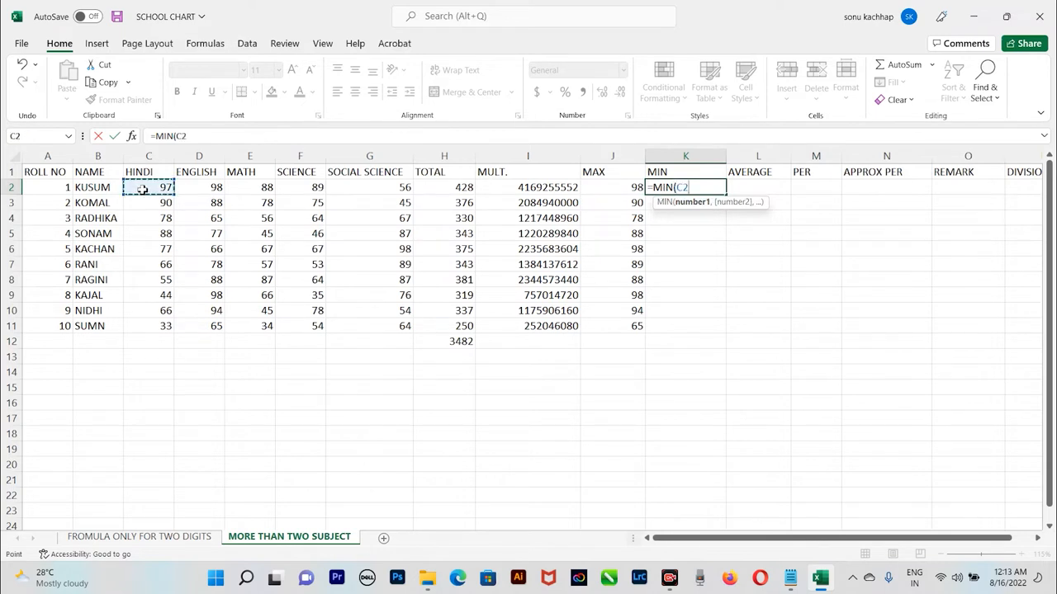
key(F8)
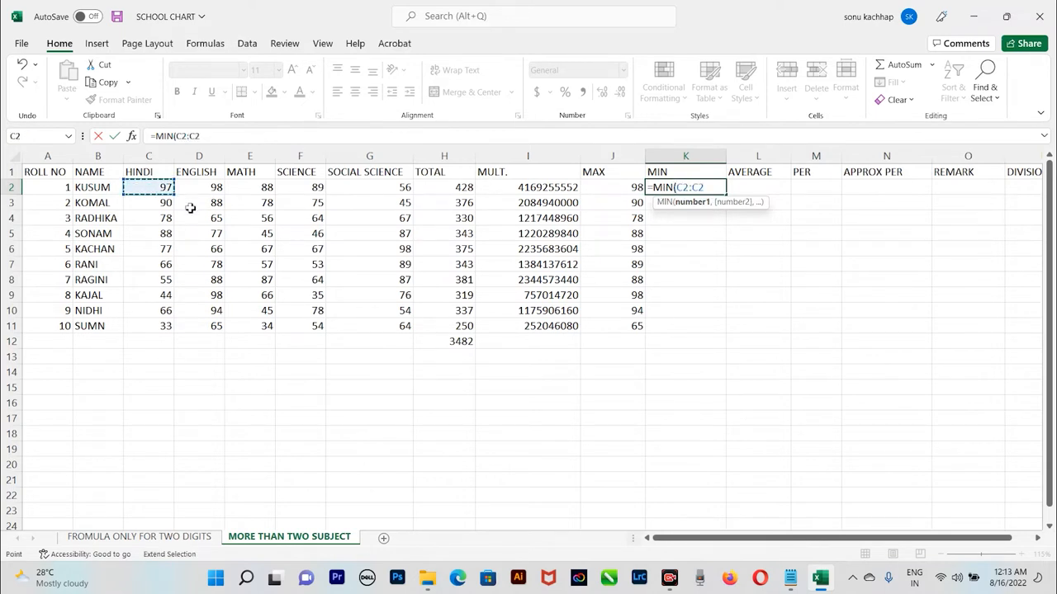
click(382, 188)
text())
key(Return)
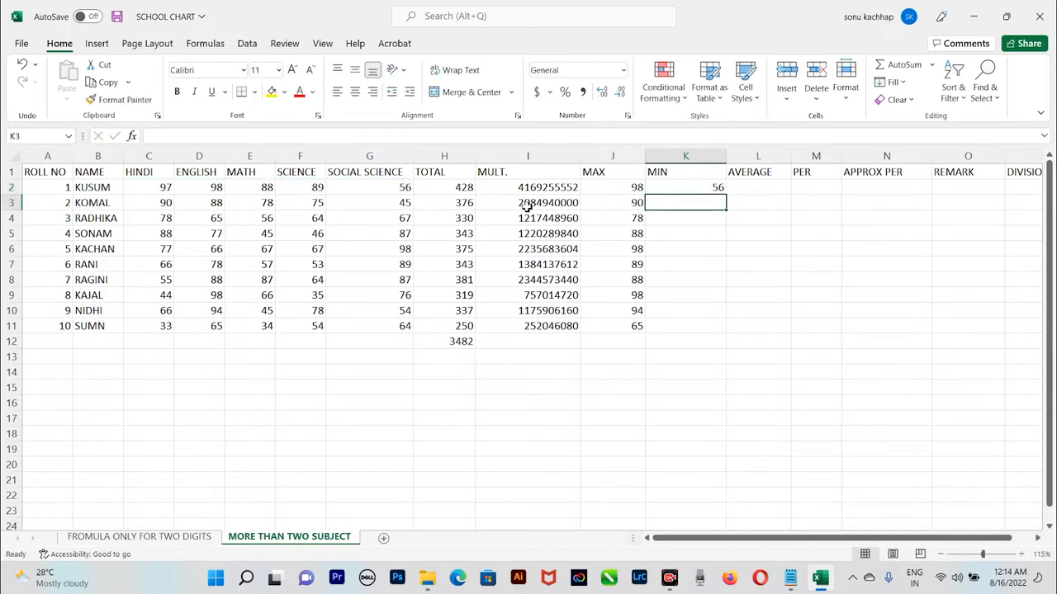
click(715, 187)
drag(727, 197, 731, 337)
Enter =AVERAGE(C2:G2) in cell L2 and fill the formula down to L11
click(752, 185)
text(=)
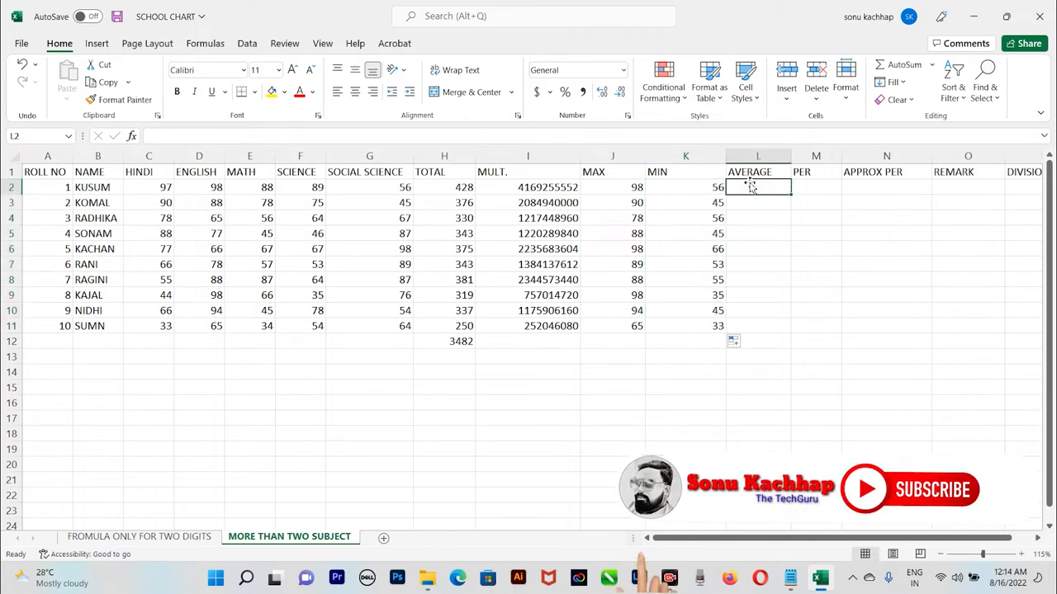
text(AVE)
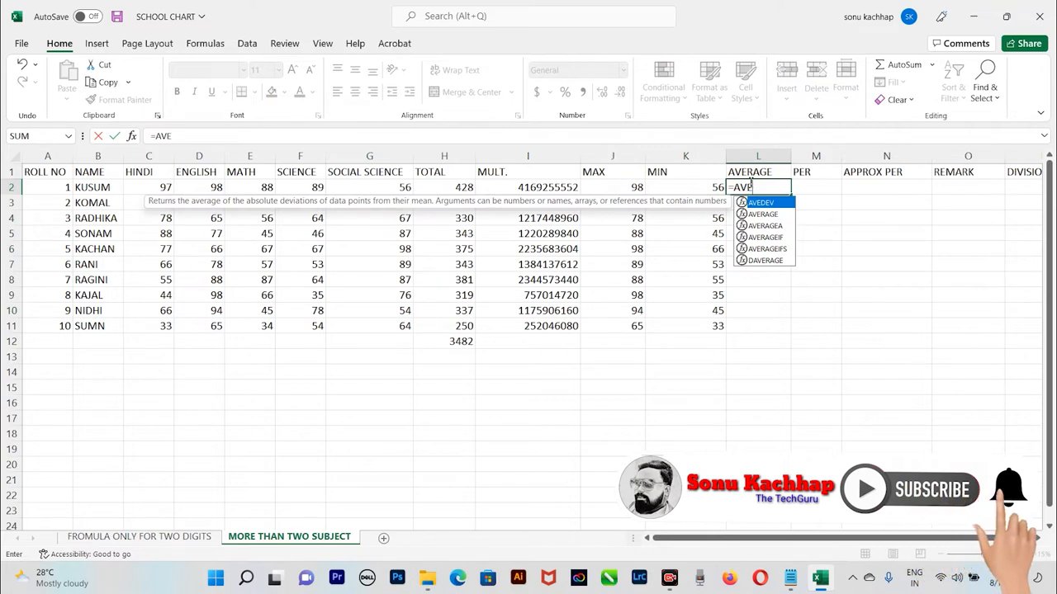
key(Down)
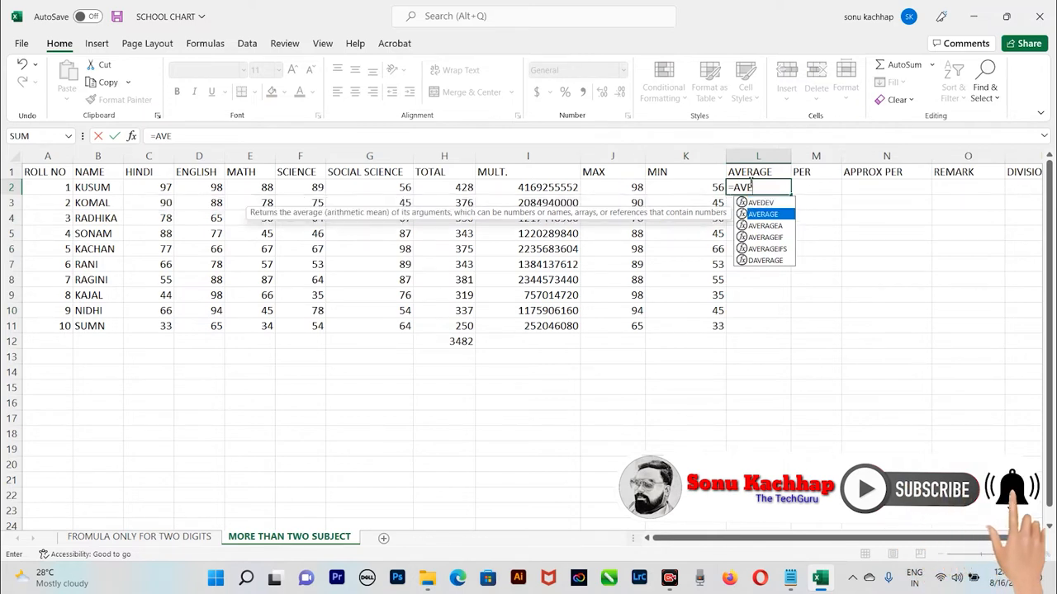
key(Tab)
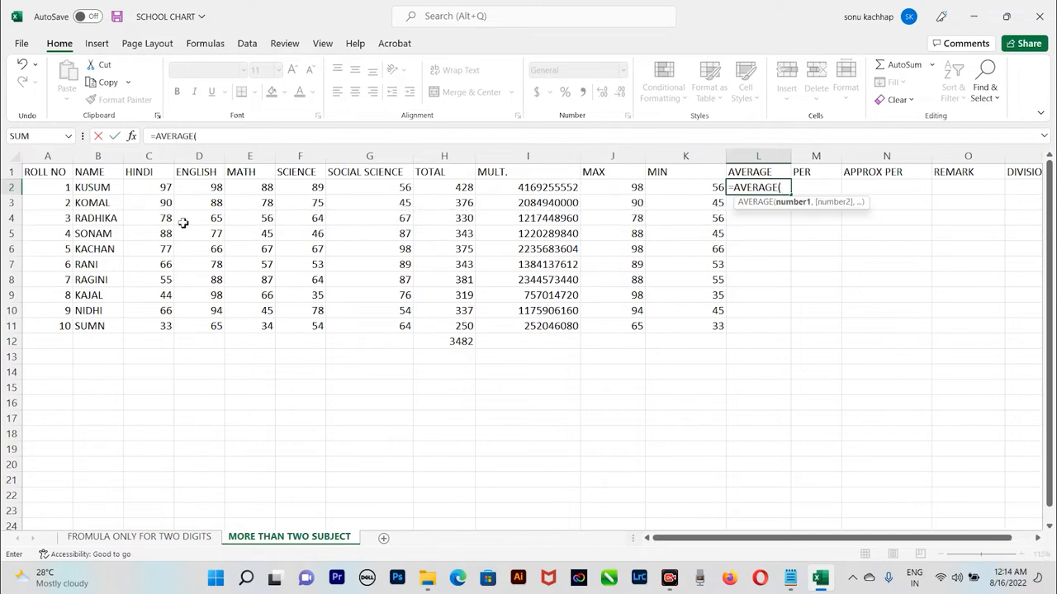
drag(152, 190, 359, 188)
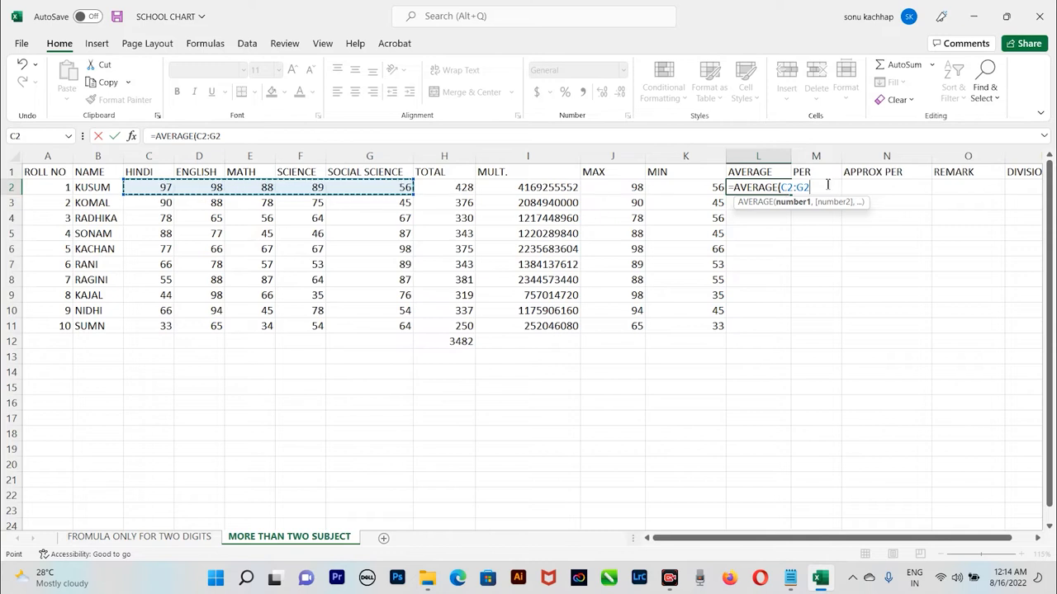
text())
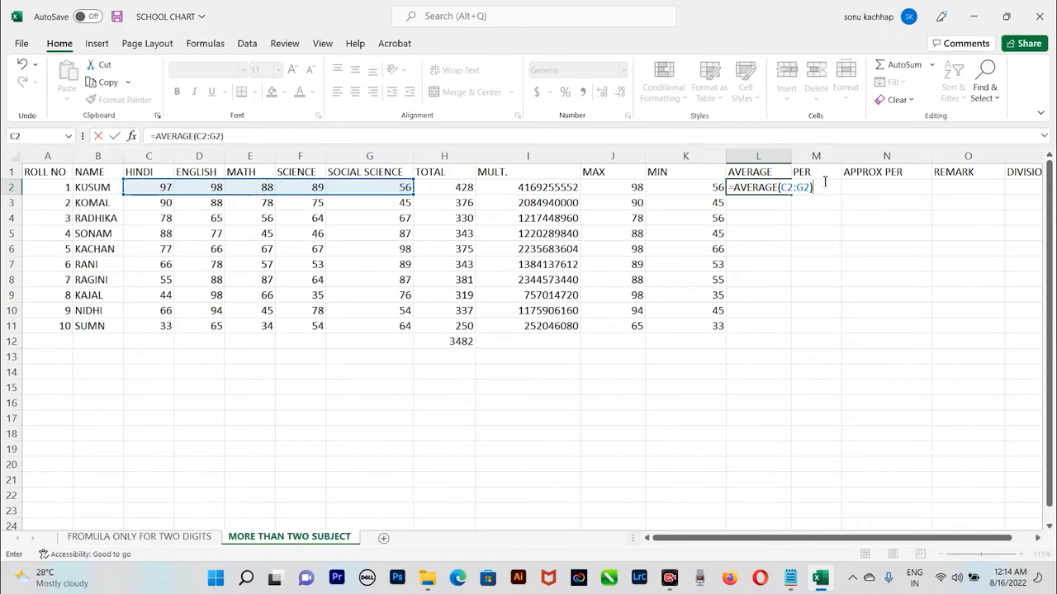
key(ctrl+Return)
drag(790, 198, 783, 336)
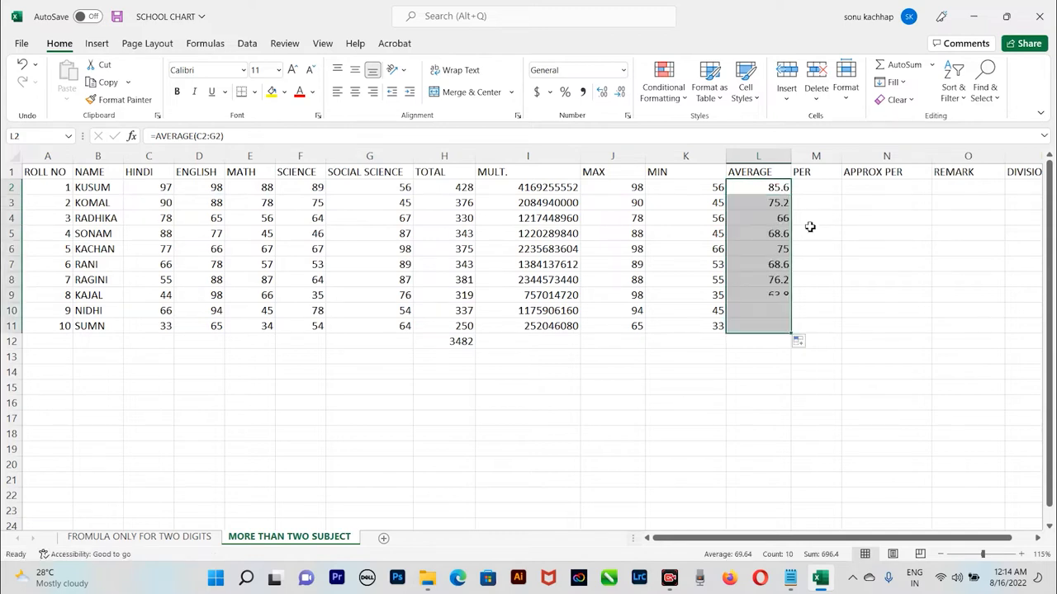
Write the example percentage calculation 300/500*100 as plain text in cell H15 below the totals
click(816, 190)
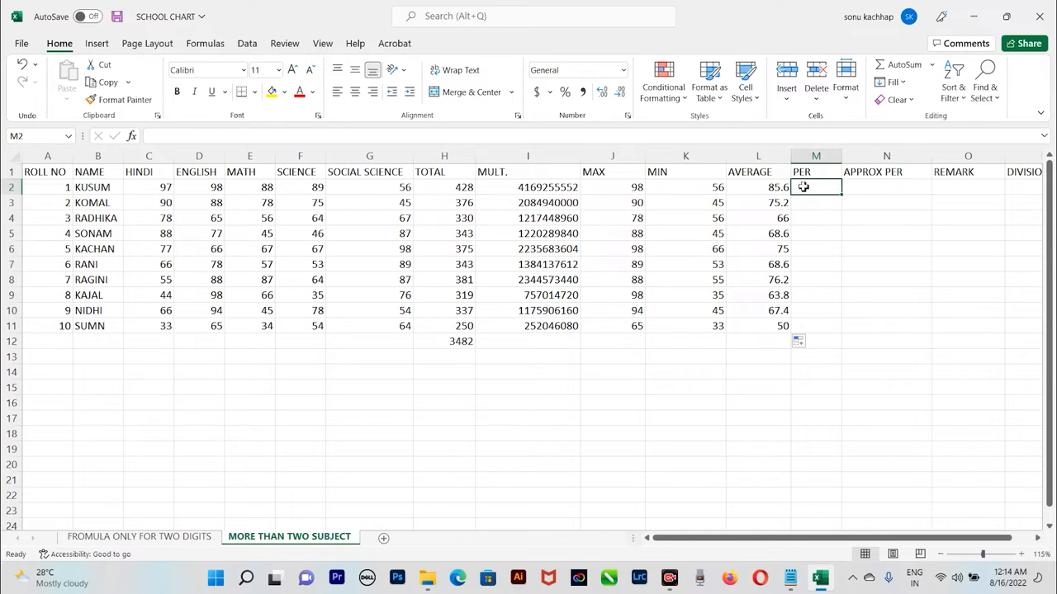
click(501, 402)
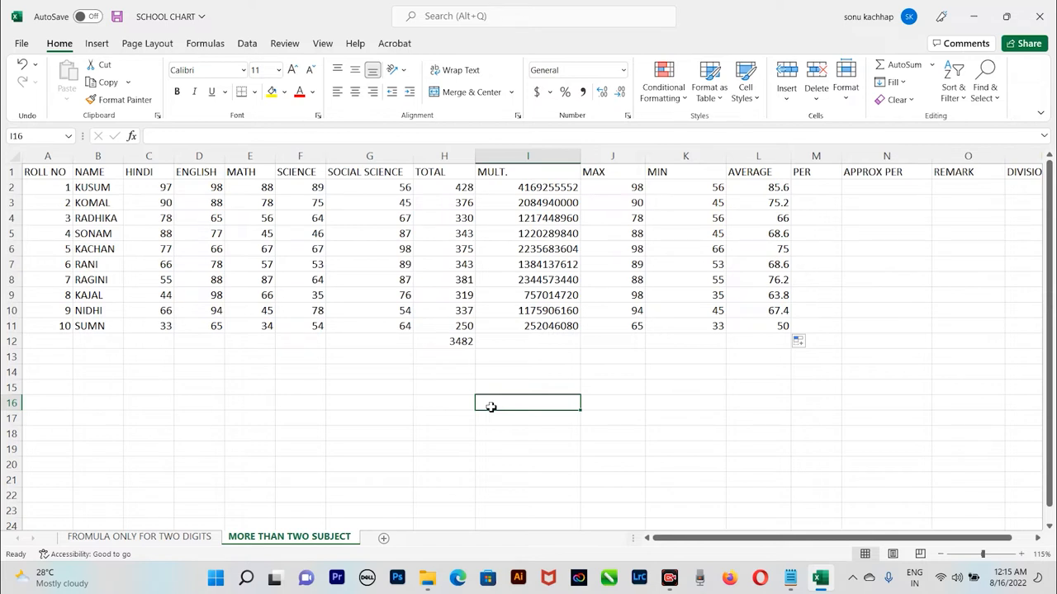
key(Page_Down)
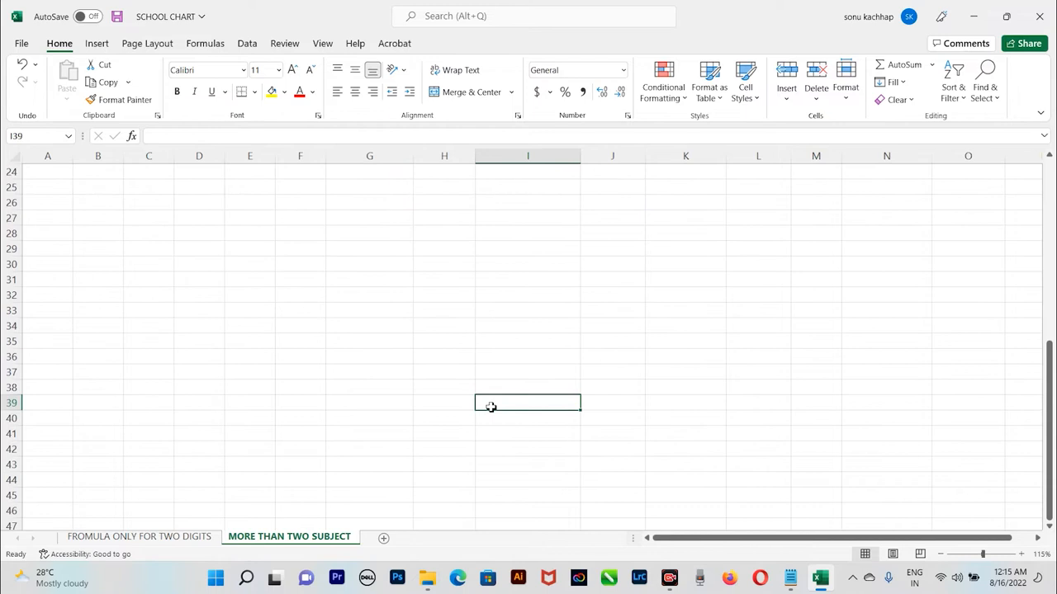
scroll(491, 407, up, 8)
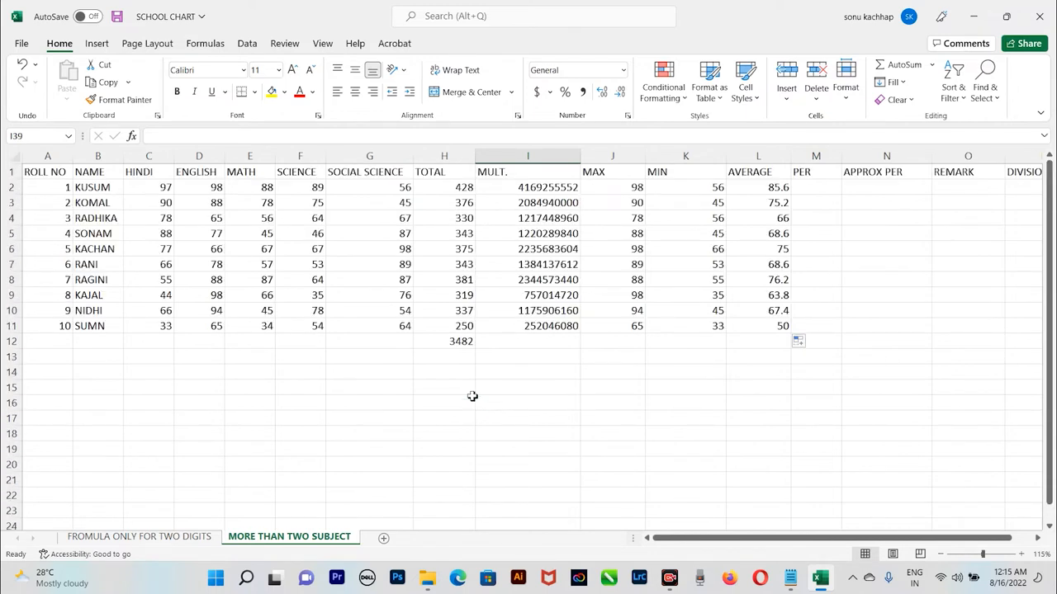
click(463, 390)
text(3)
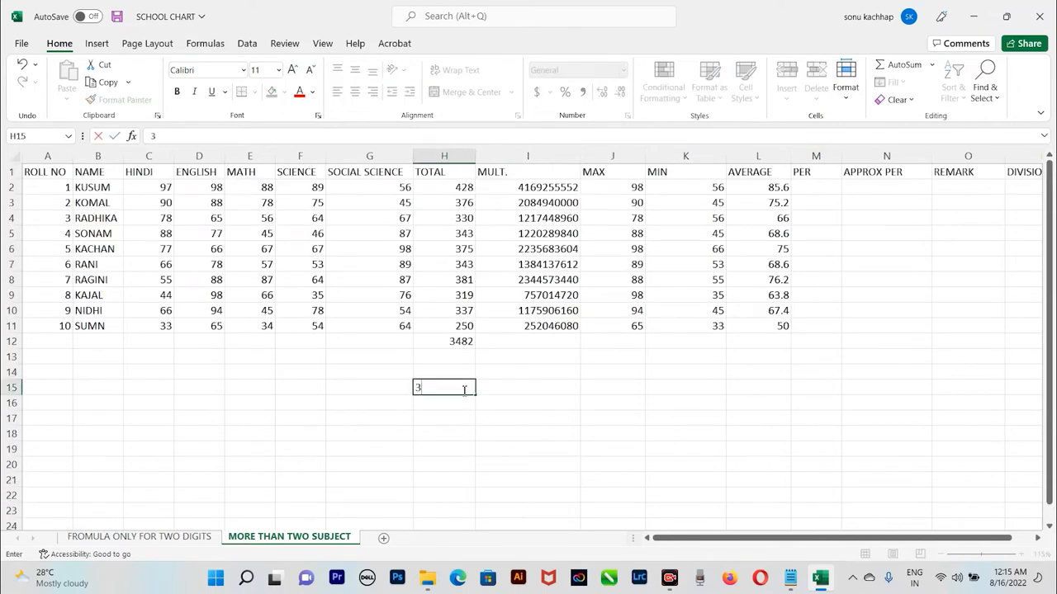
text(00/)
text(500*100)
key(Return)
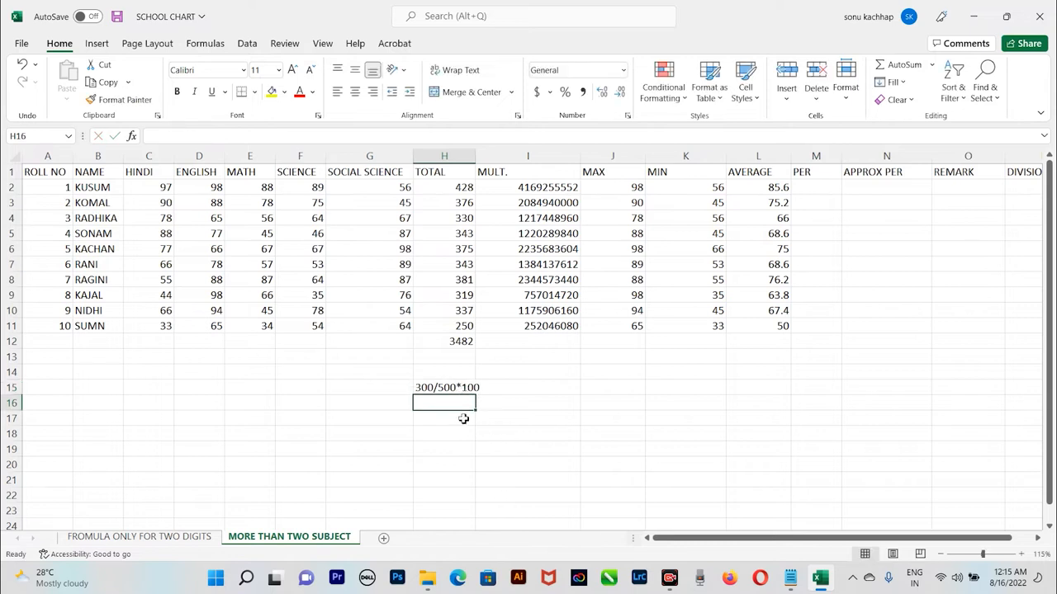
click(430, 390)
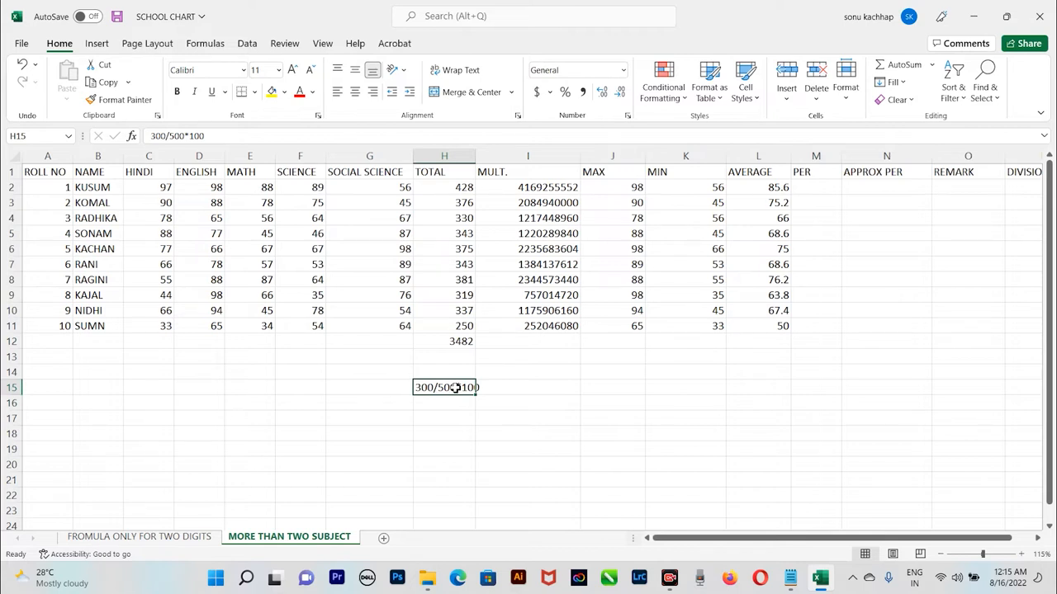
Calculate the percentage in M2 with =H2/500*100 and fill the formula down to M11
click(815, 185)
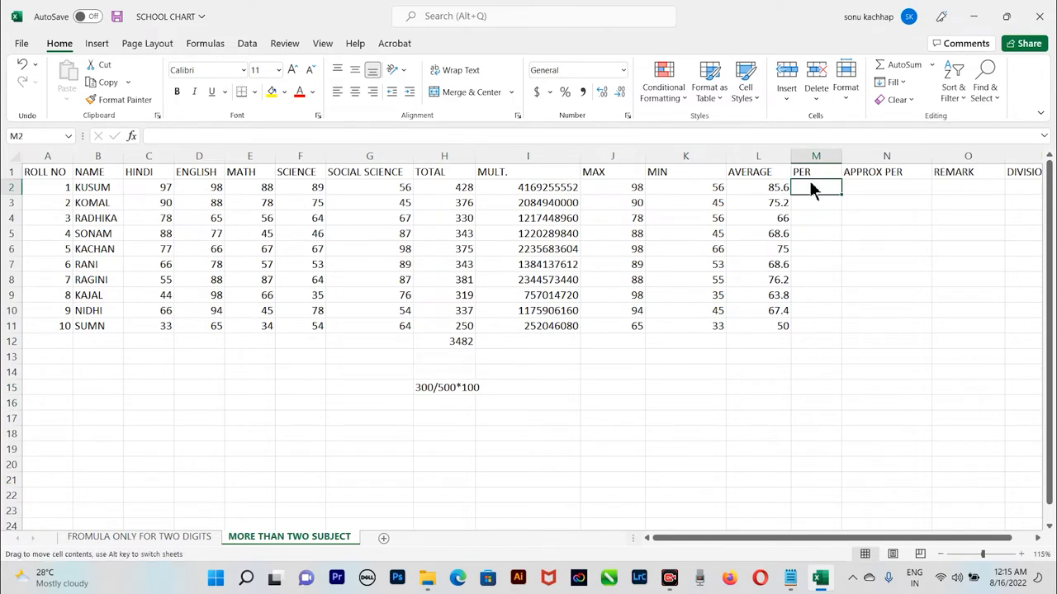
text(=)
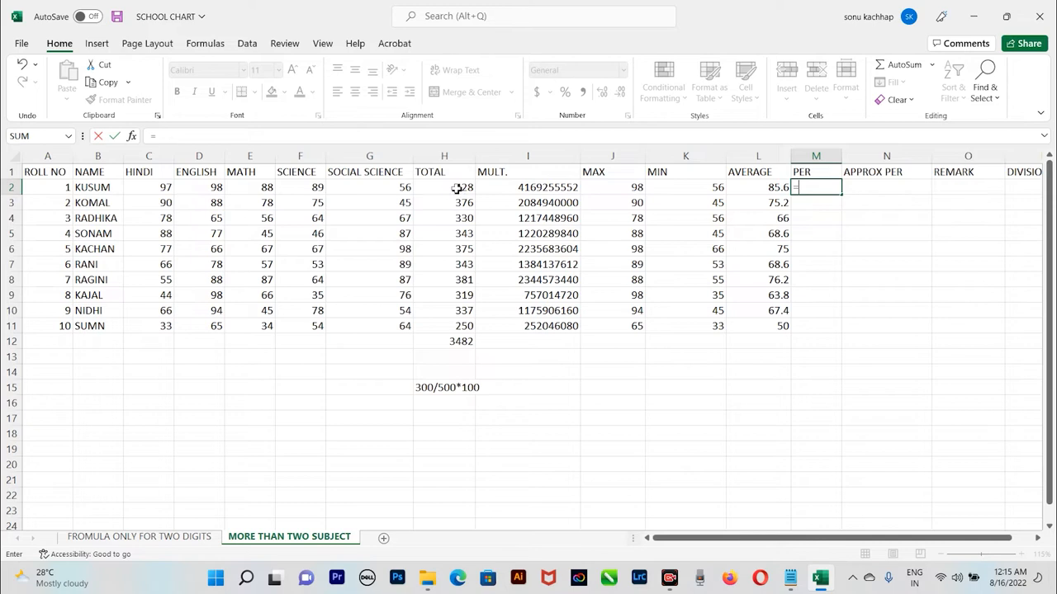
click(456, 188)
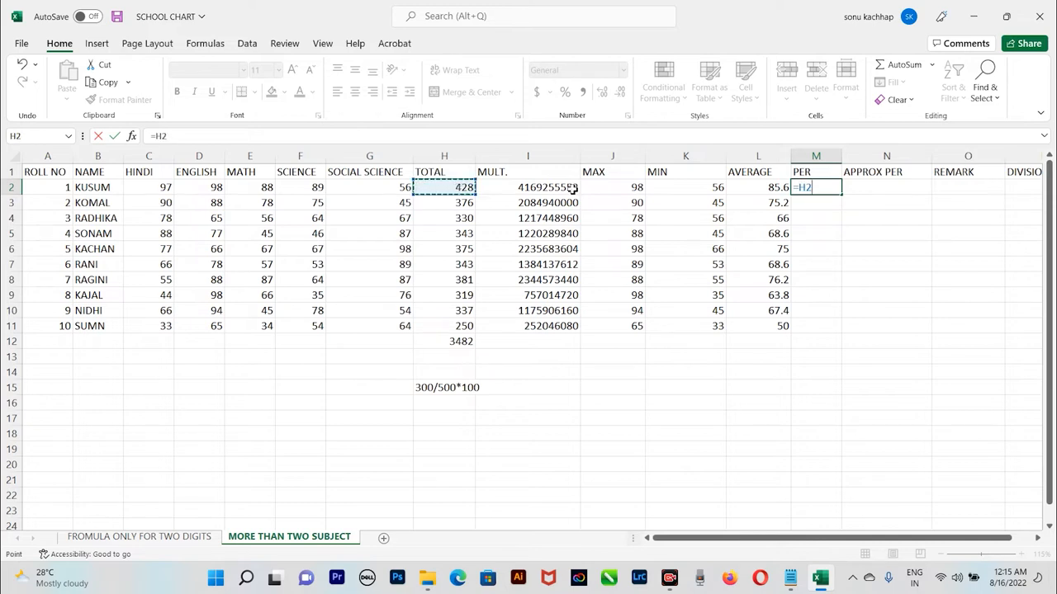
text(/500)
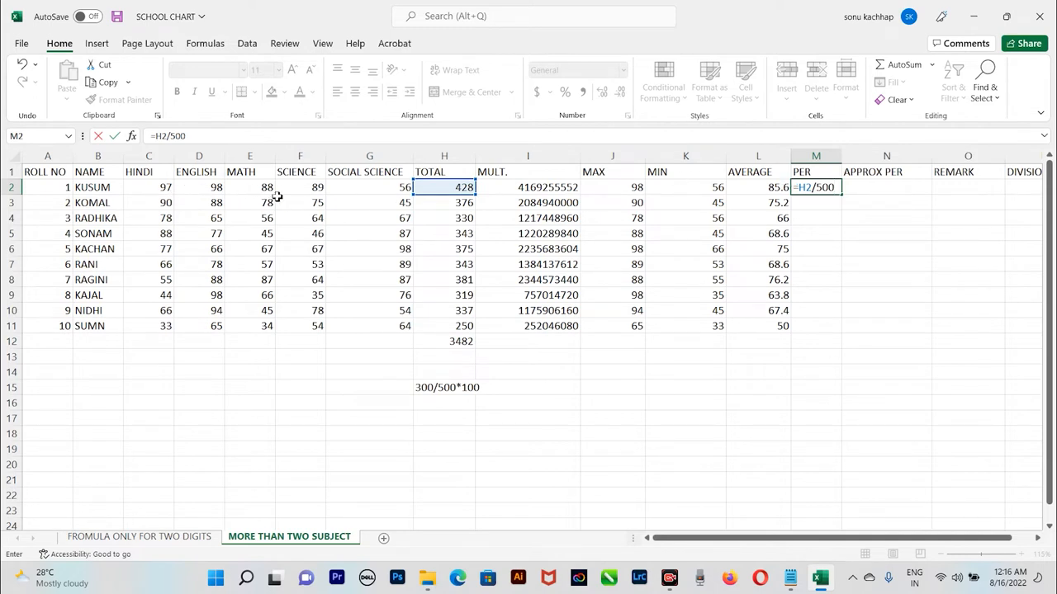
text(*100)
key(Return)
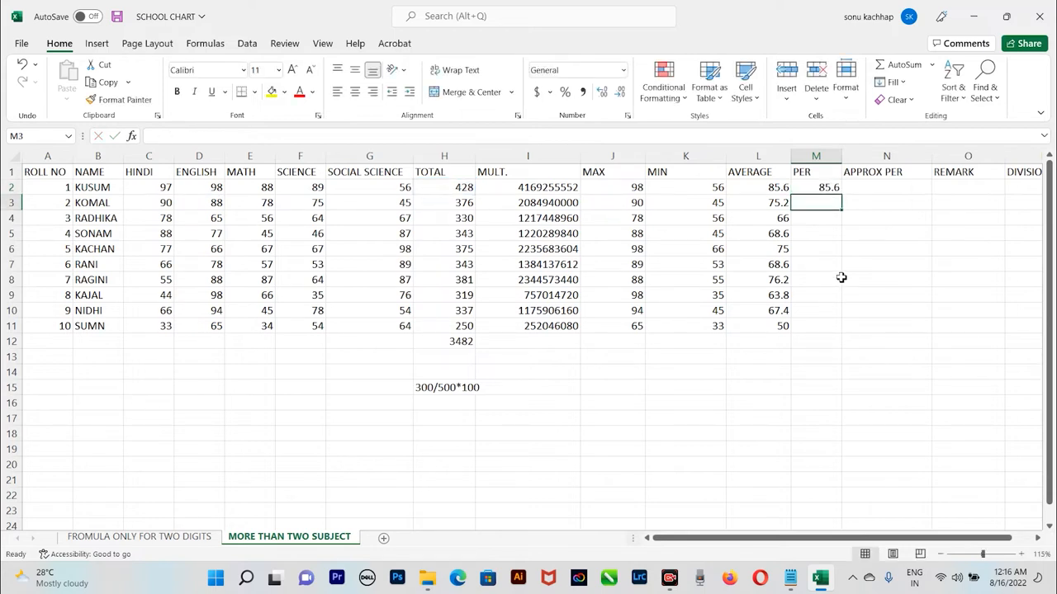
click(825, 187)
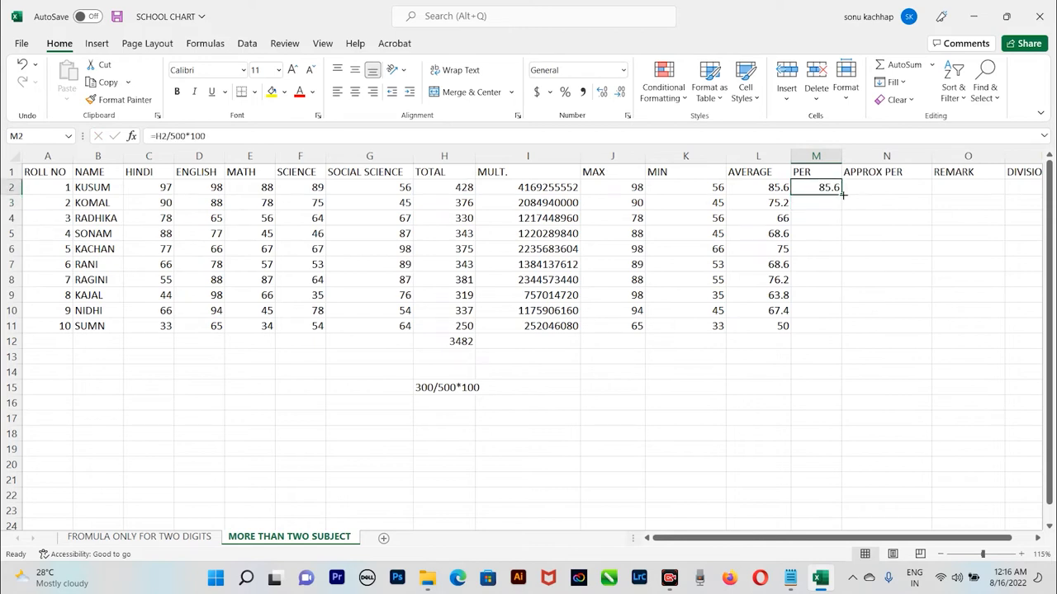
drag(843, 198, 850, 322)
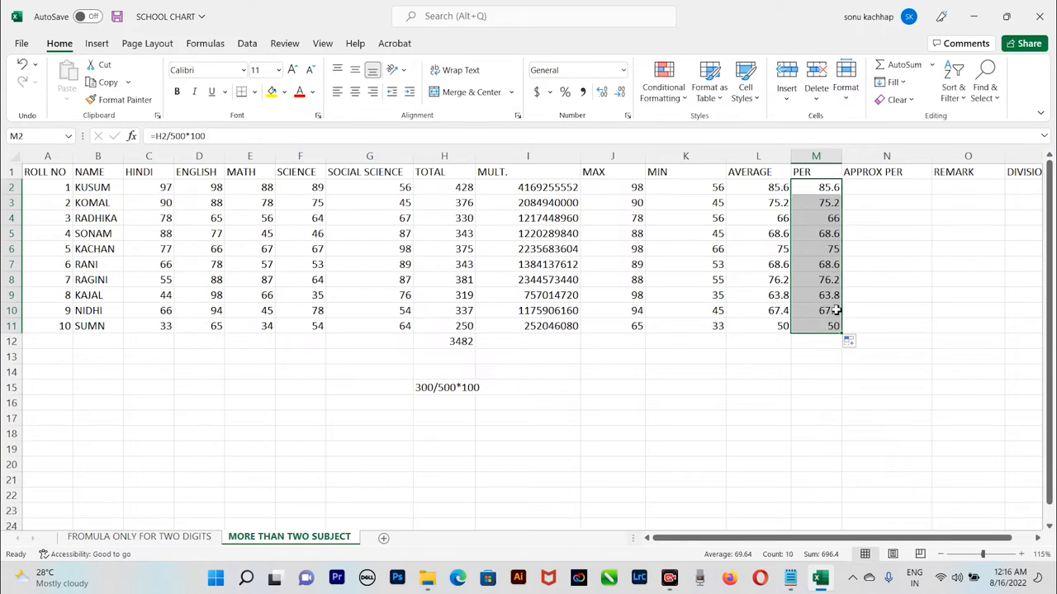
Enter =H2/500 in the first student's APPROX PER cell, N2
click(900, 183)
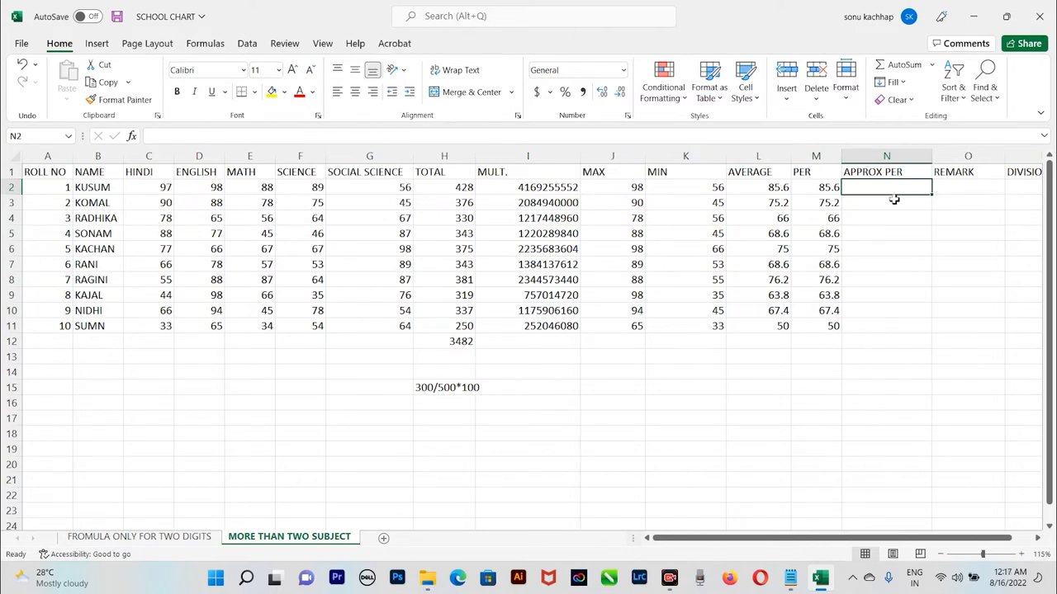
text(=)
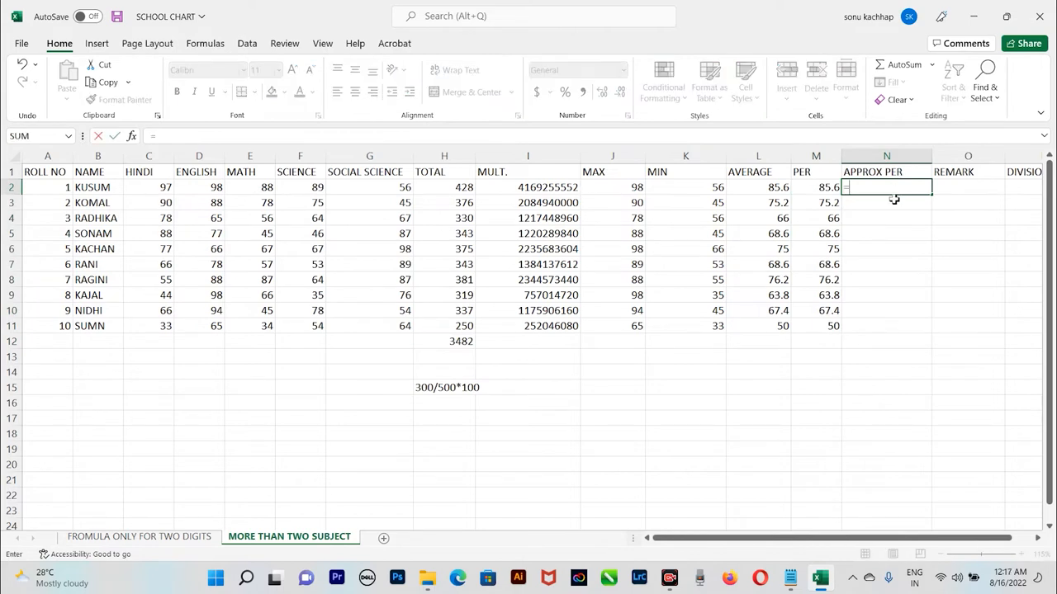
click(458, 190)
text(/)
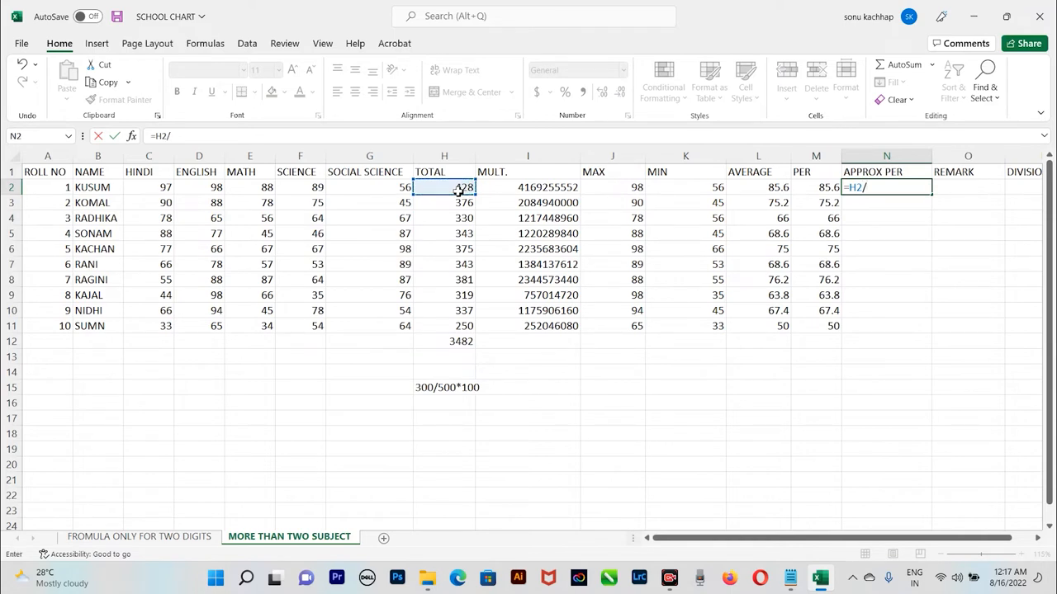
text(500)
key(Return)
click(910, 188)
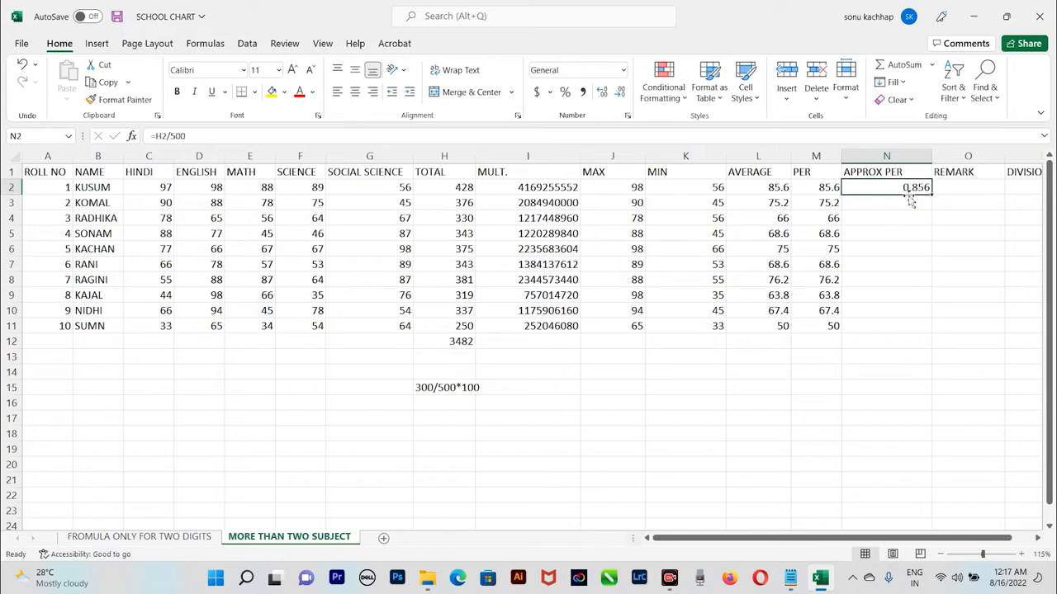
Compare the PER results and formulas in M2, M3 and M5 with the APPROX PER formula in N2
click(830, 190)
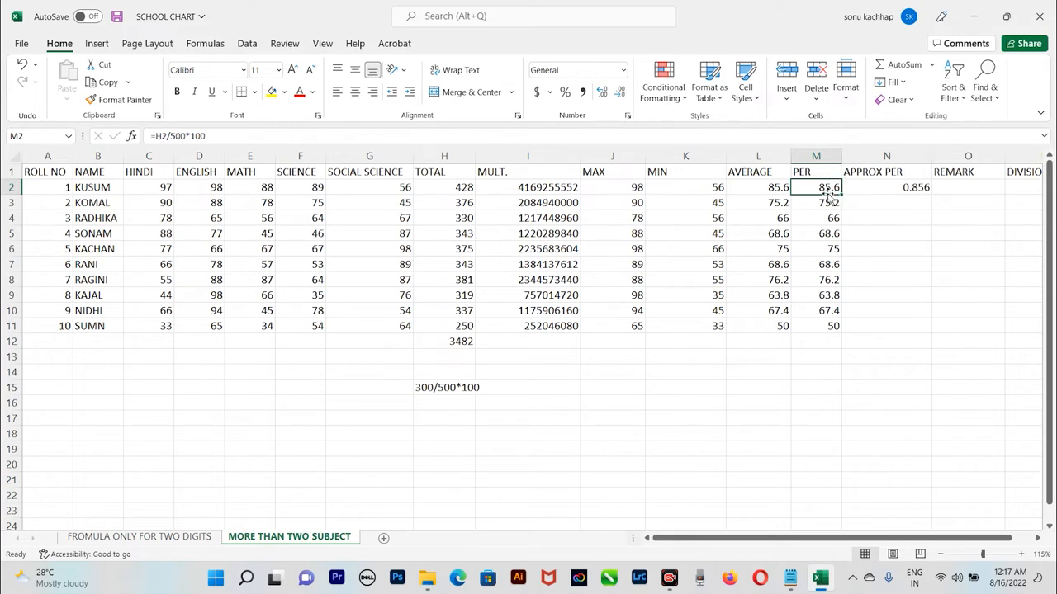
click(823, 206)
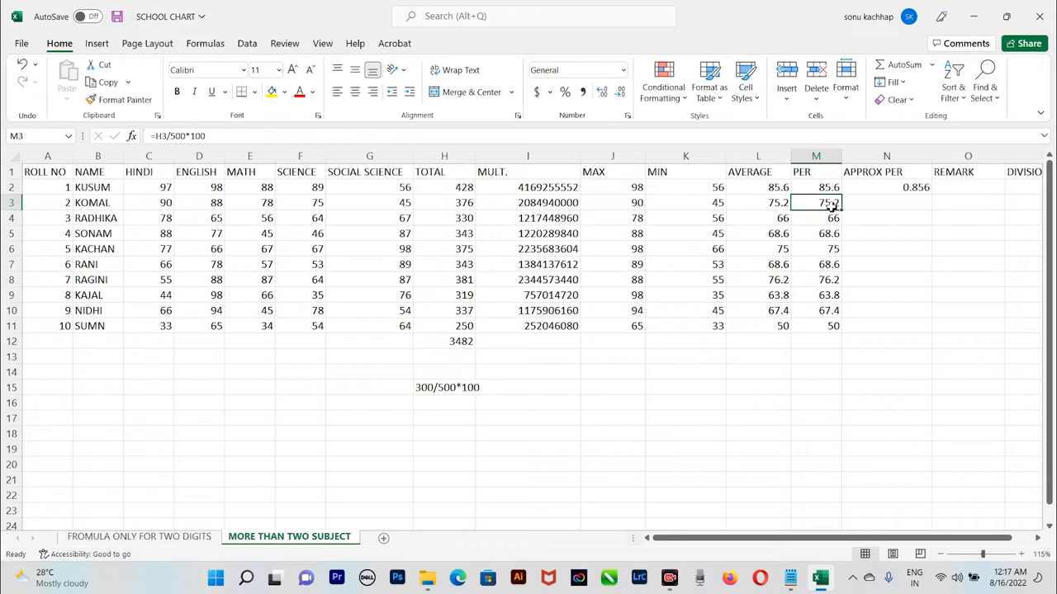
click(824, 237)
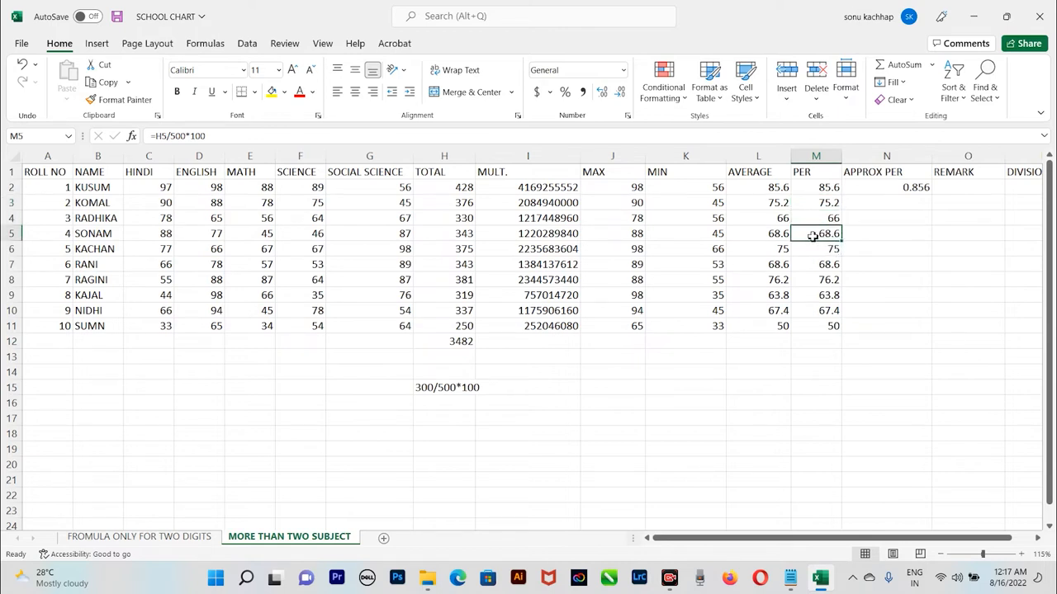
click(872, 188)
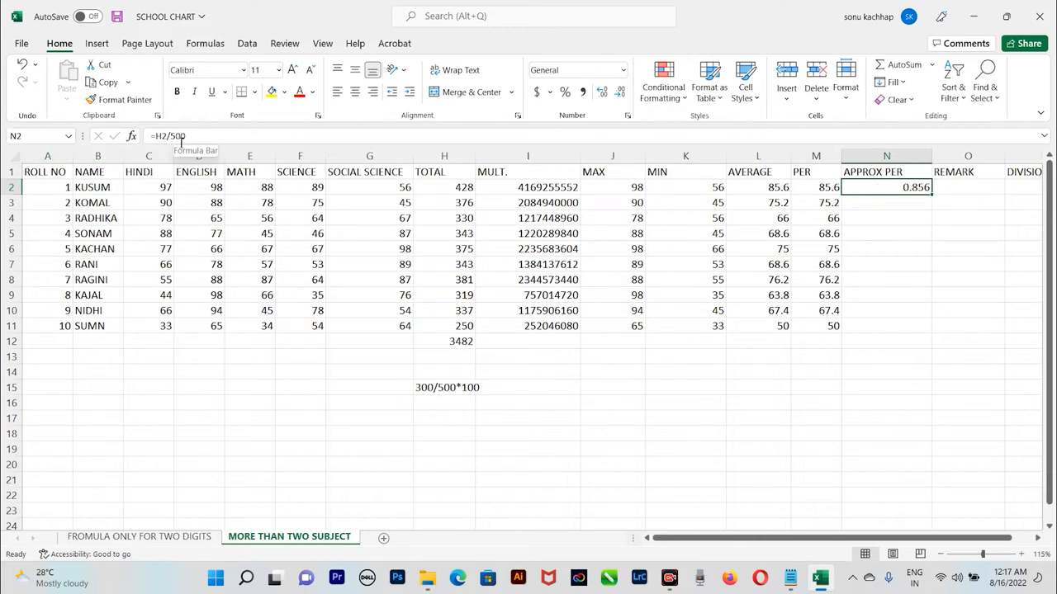
Format the APPROX PER result in N2 as a percentage and fill it down to N11
click(922, 207)
click(926, 190)
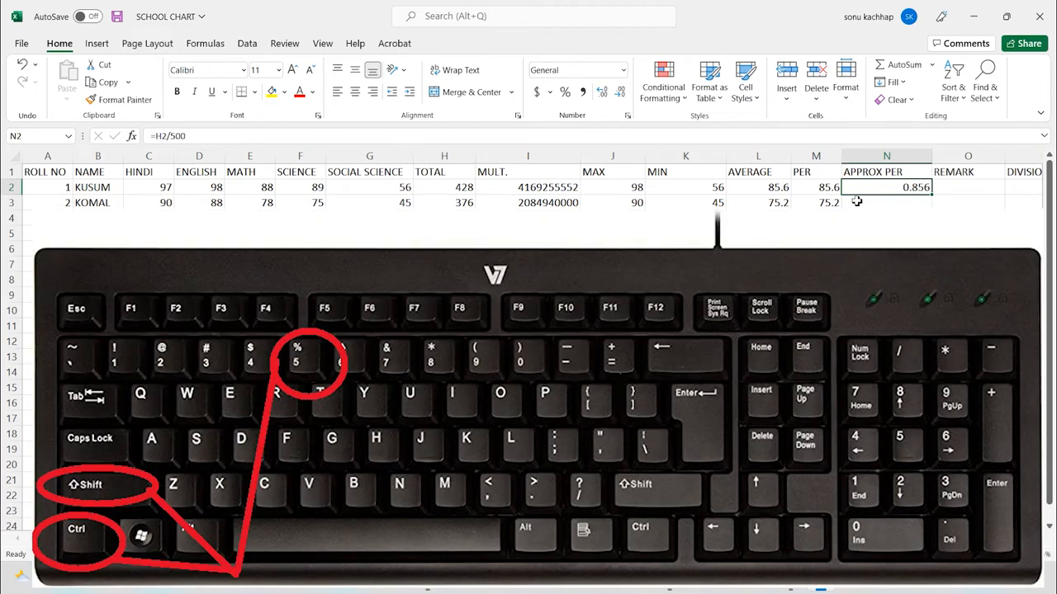
key(ctrl+shift+5)
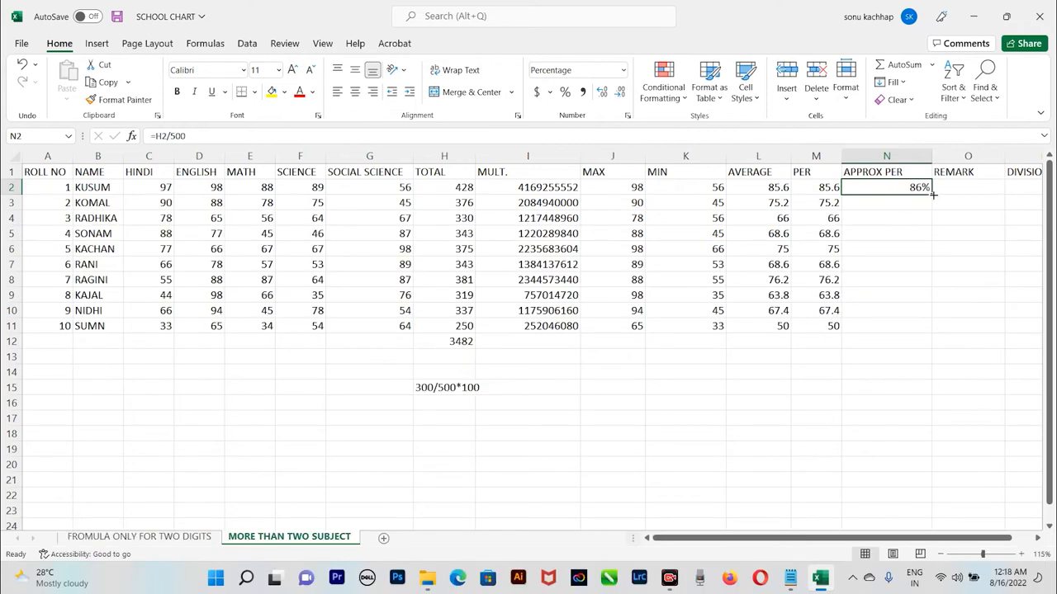
drag(933, 195, 930, 340)
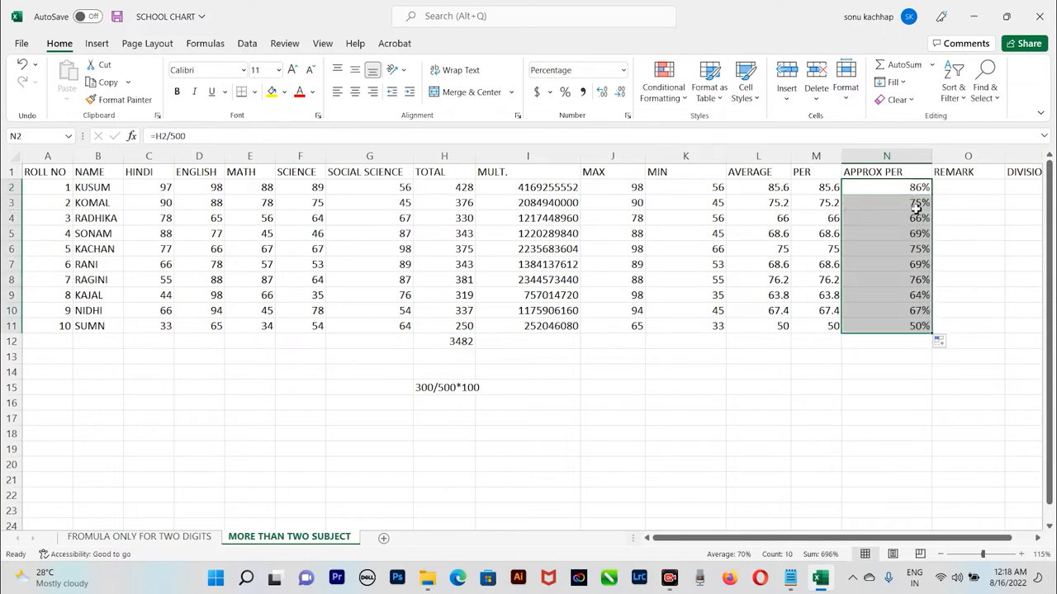
Compare the PER and APPROX PER results and formulas in rows 3 and 5
click(836, 206)
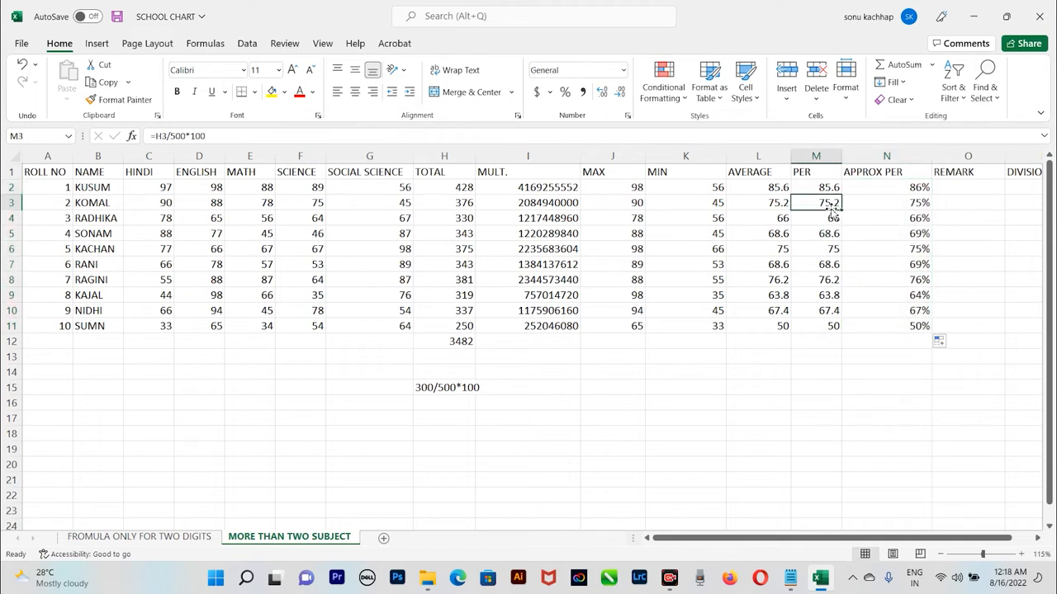
click(898, 203)
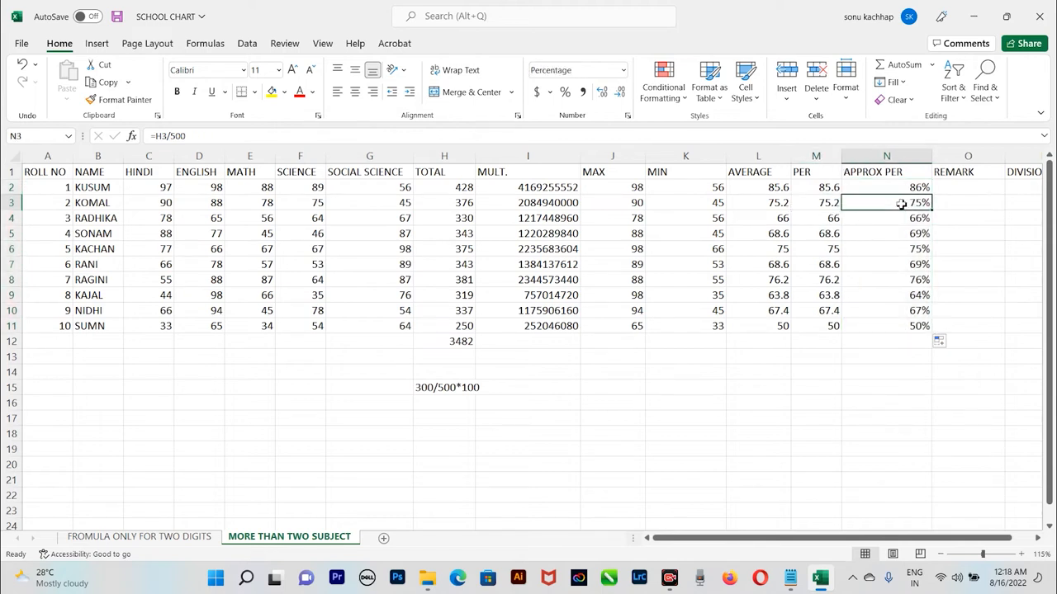
click(812, 239)
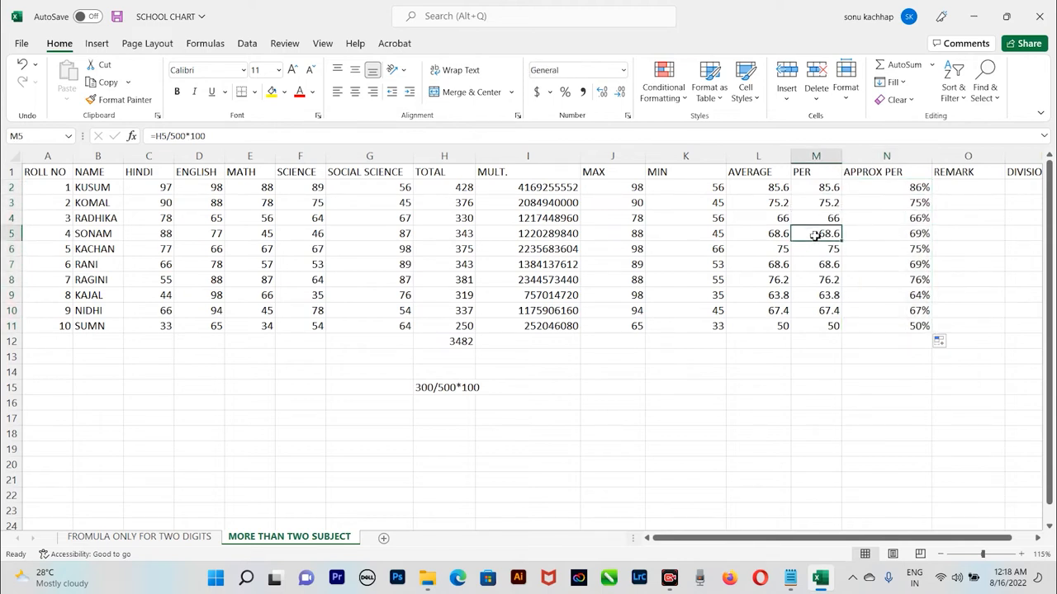
click(913, 230)
click(835, 236)
click(885, 233)
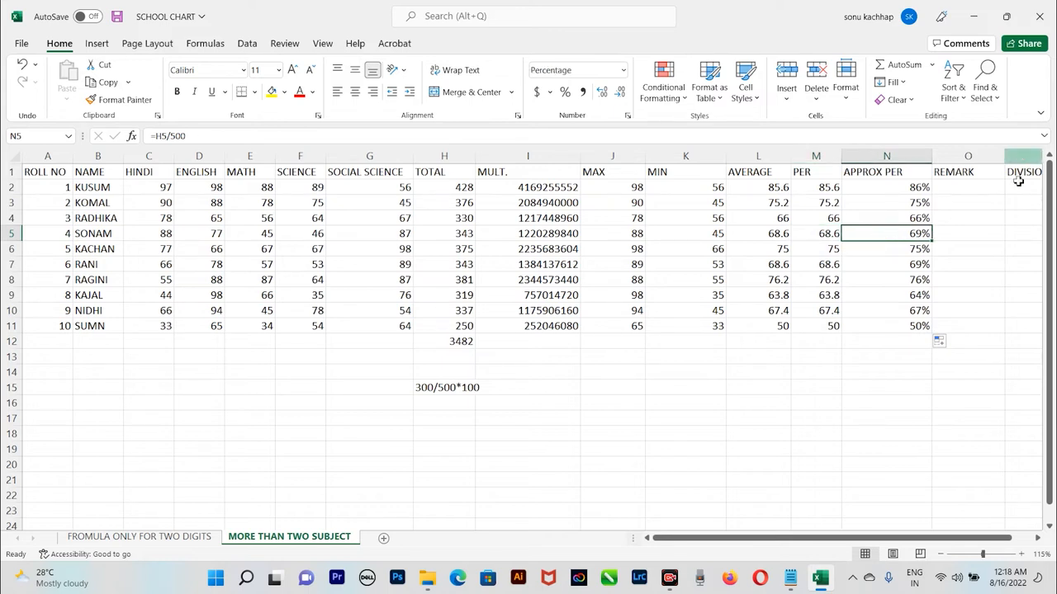
Write the formula =IF(H2>300,"PASS","FAIL") in the first student's REMARK cell, O2
click(965, 191)
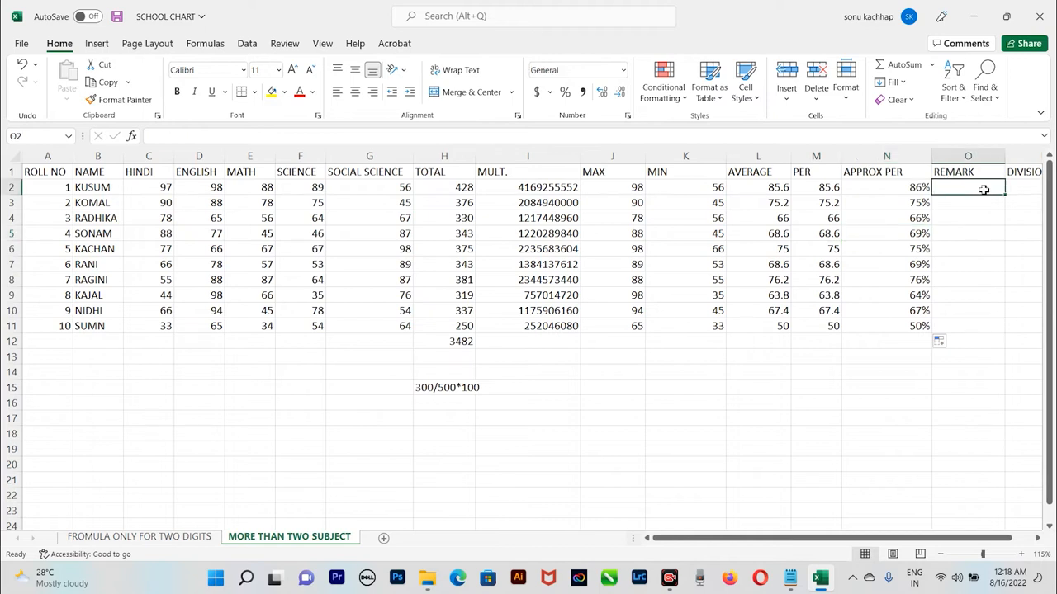
click(1008, 187)
click(953, 188)
text(=)
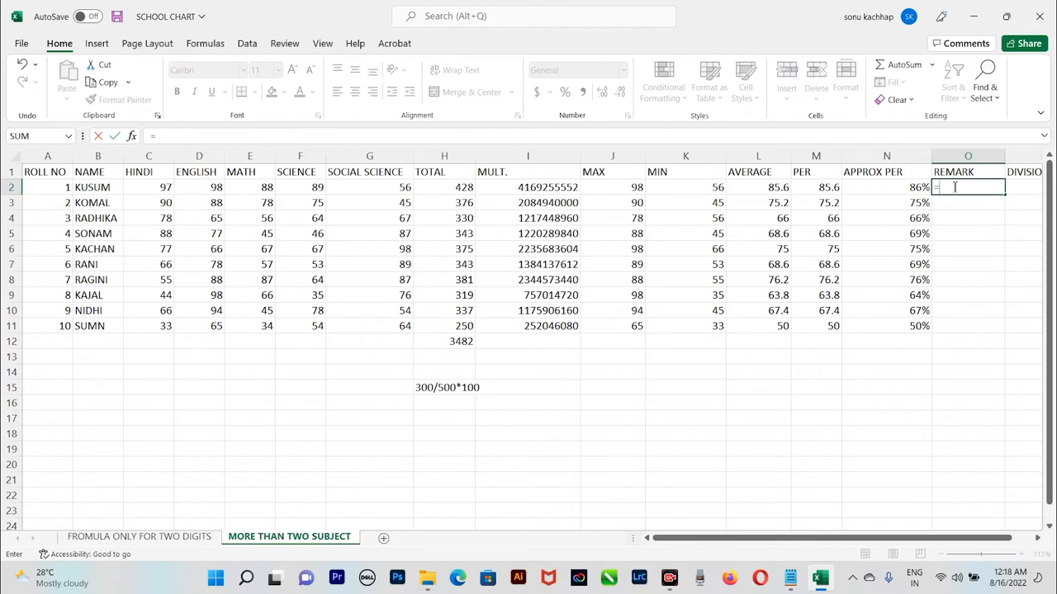
text(I)
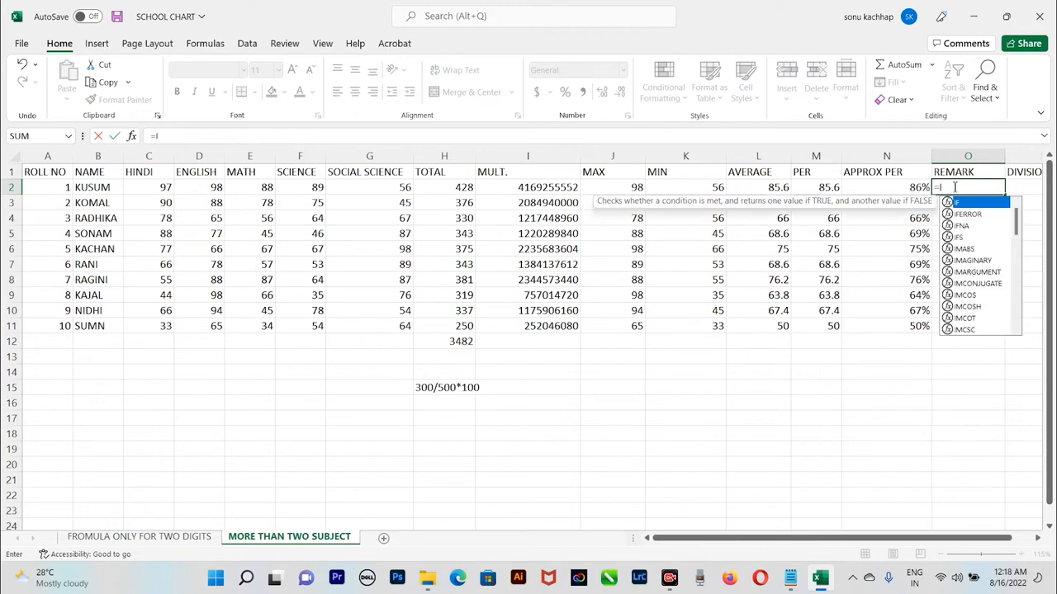
text(F)
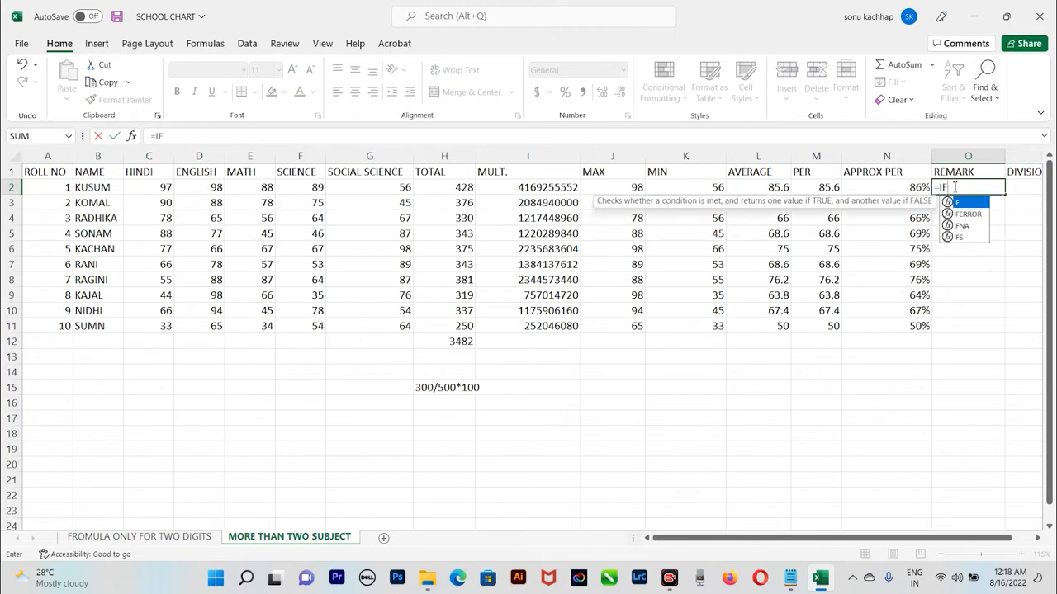
text(()
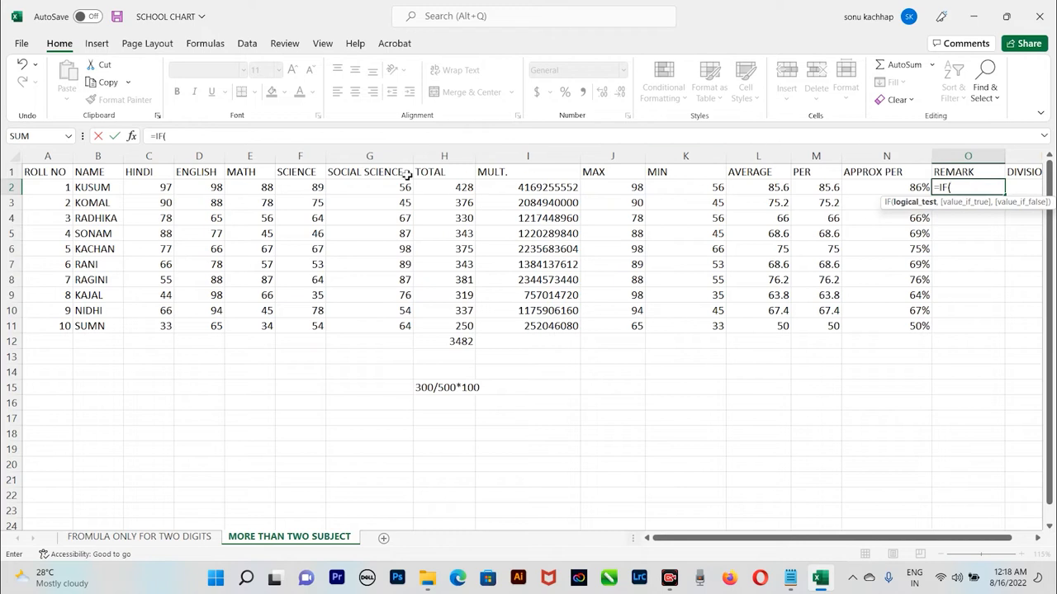
click(459, 188)
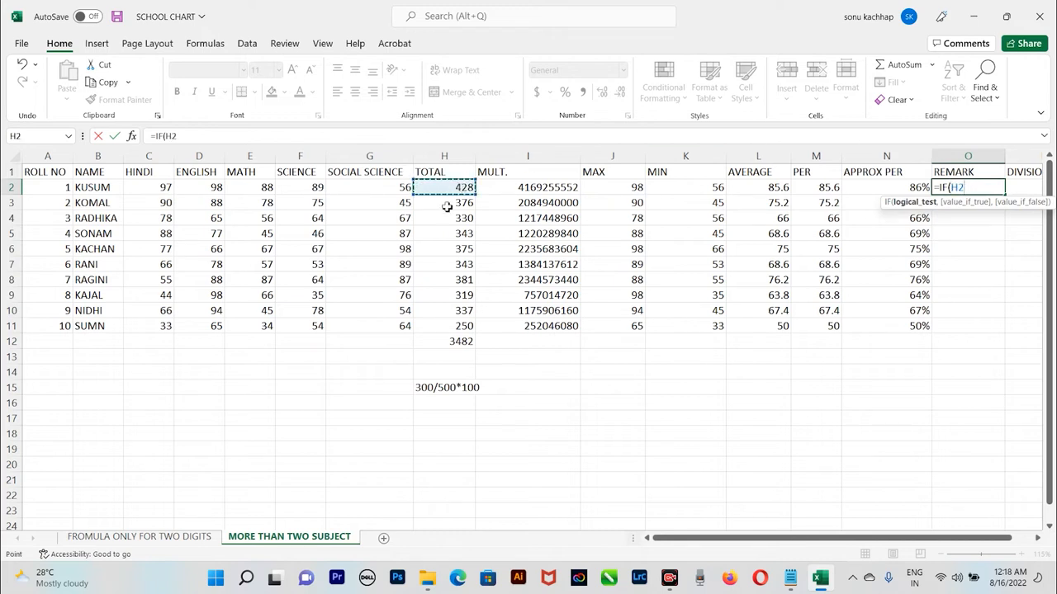
text(>)
text(300)
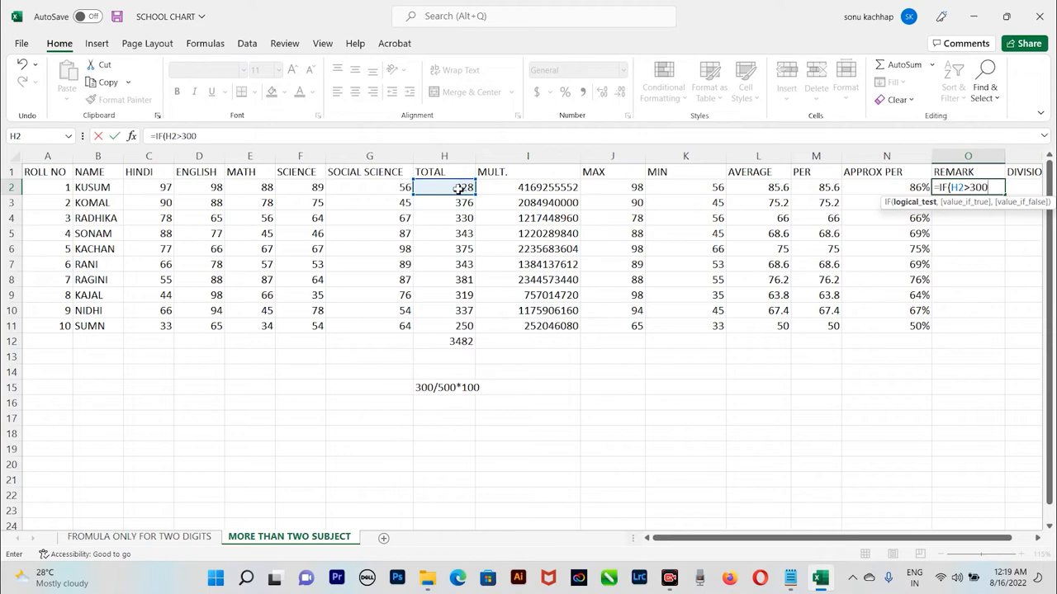
text(,)
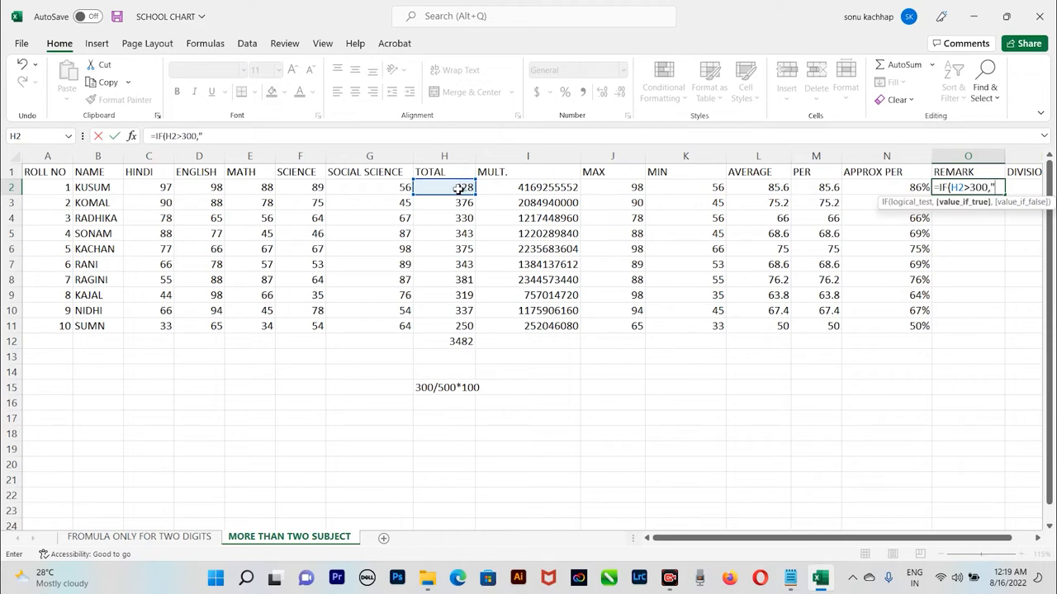
text("PASS",)
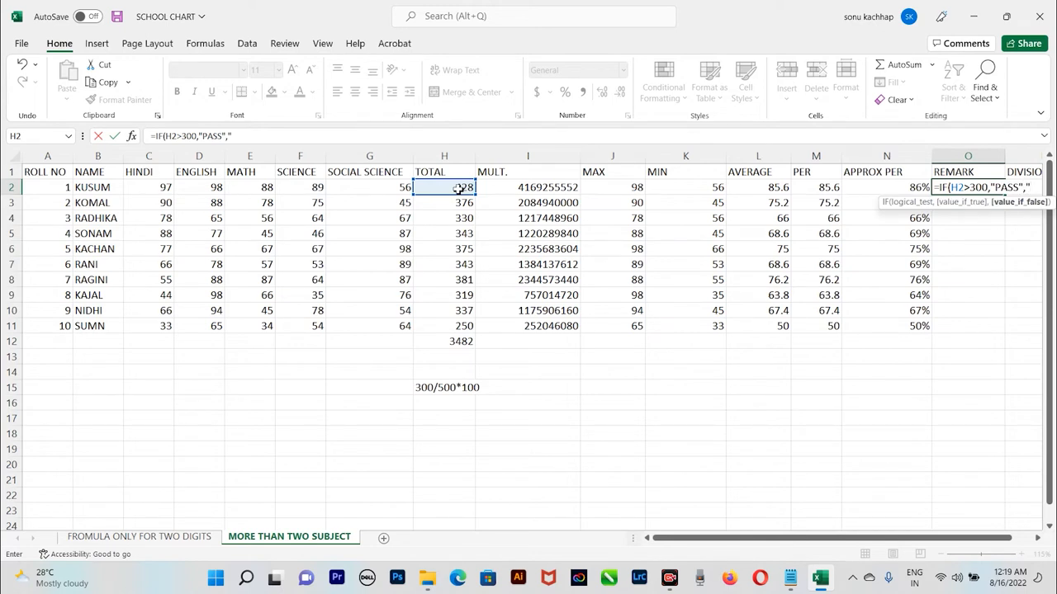
text("FAIL")
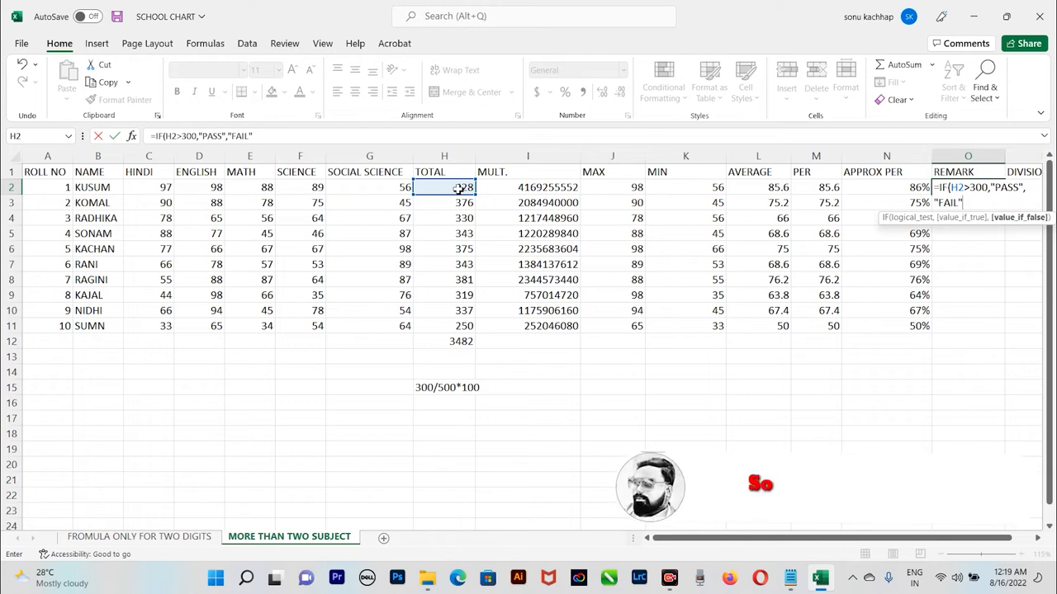
text())
Copy the O2 formula without its equals sign, cancel the cell entry, and paste it as plain text in I16
click(195, 136)
mouse_move(157, 137)
mouse_down()
mouse_move(264, 137)
mouse_move(157, 136)
mouse_up()
click(252, 136)
right_click(159, 136)
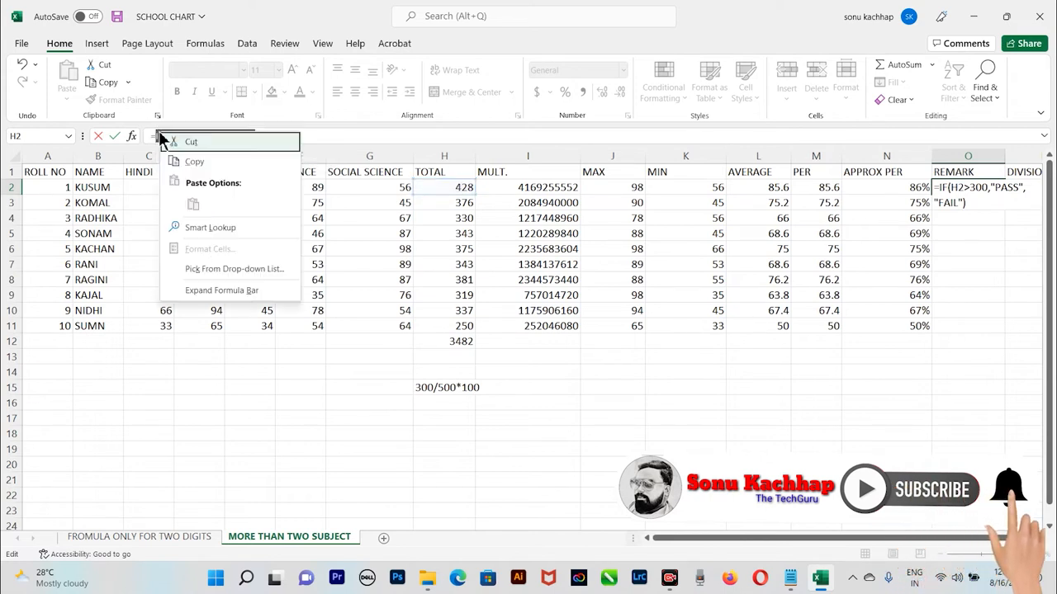
click(194, 160)
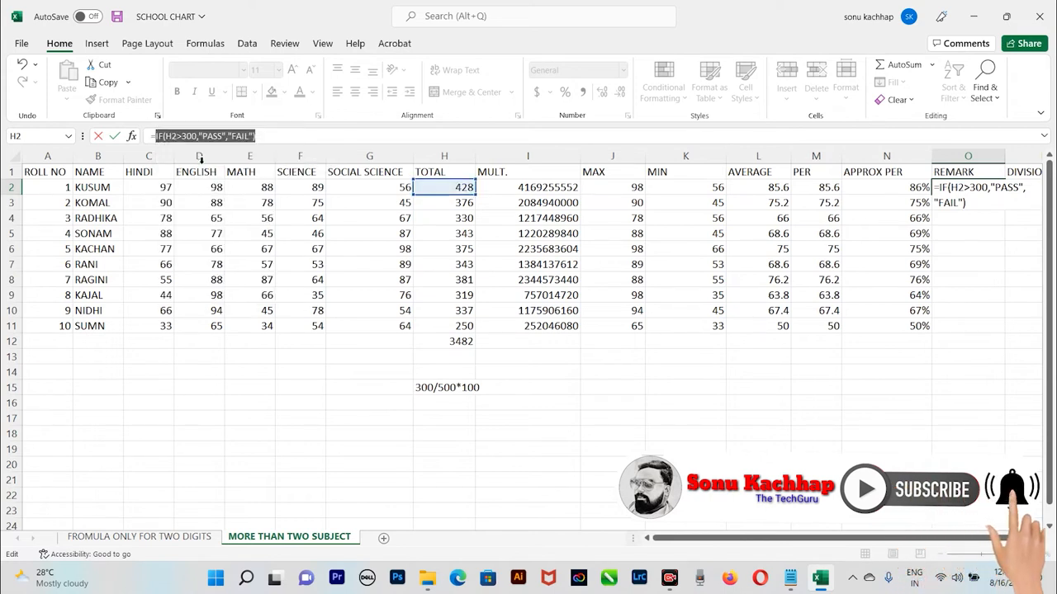
click(563, 405)
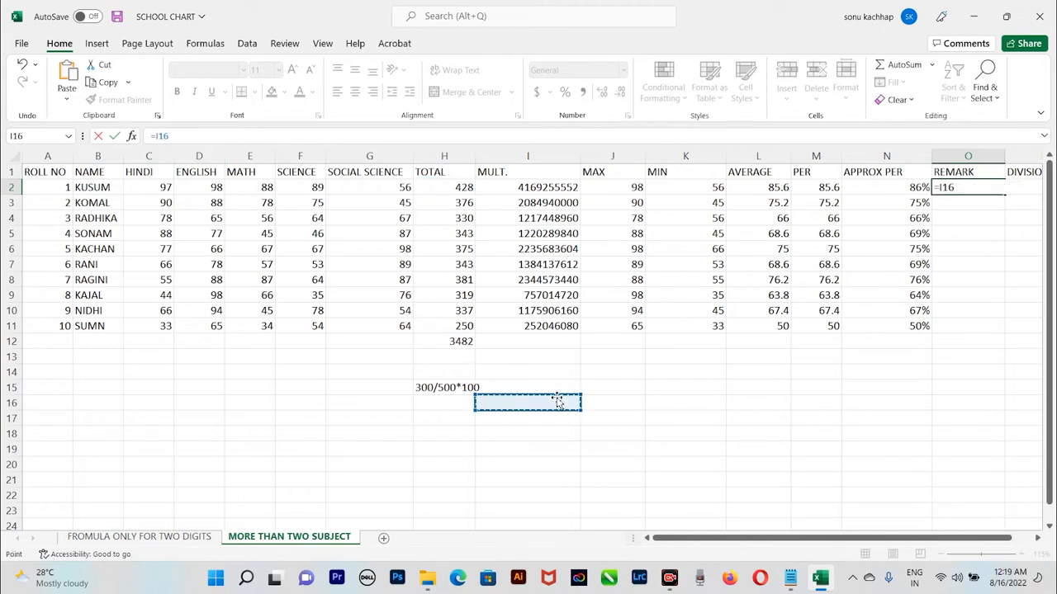
key(Escape)
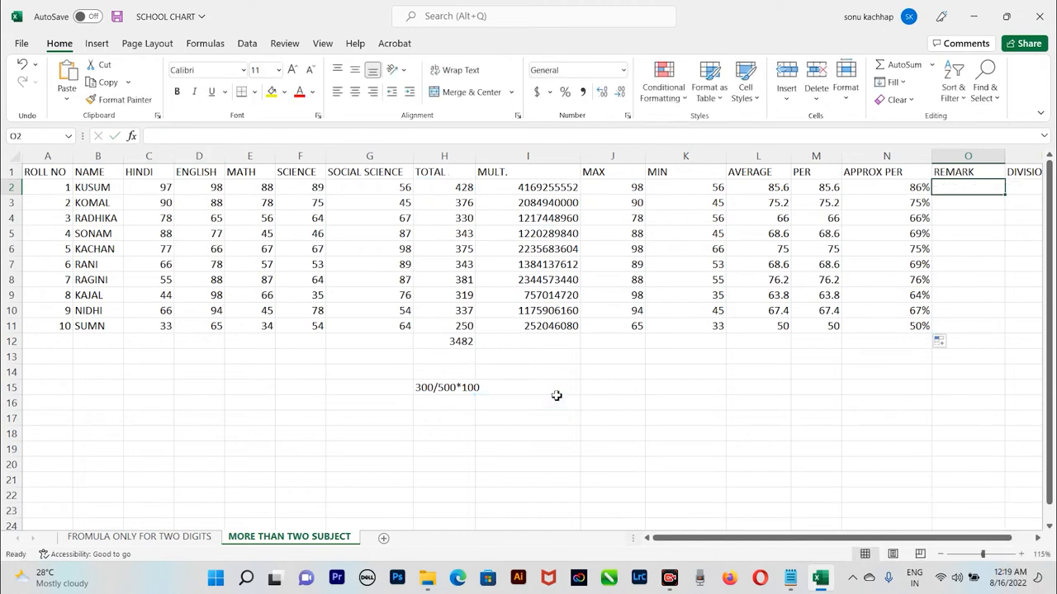
click(557, 398)
key(ctrl+v)
Move the IF formula text from I16 to K17 and enlarge its font size to 16
click(545, 421)
click(541, 436)
click(491, 421)
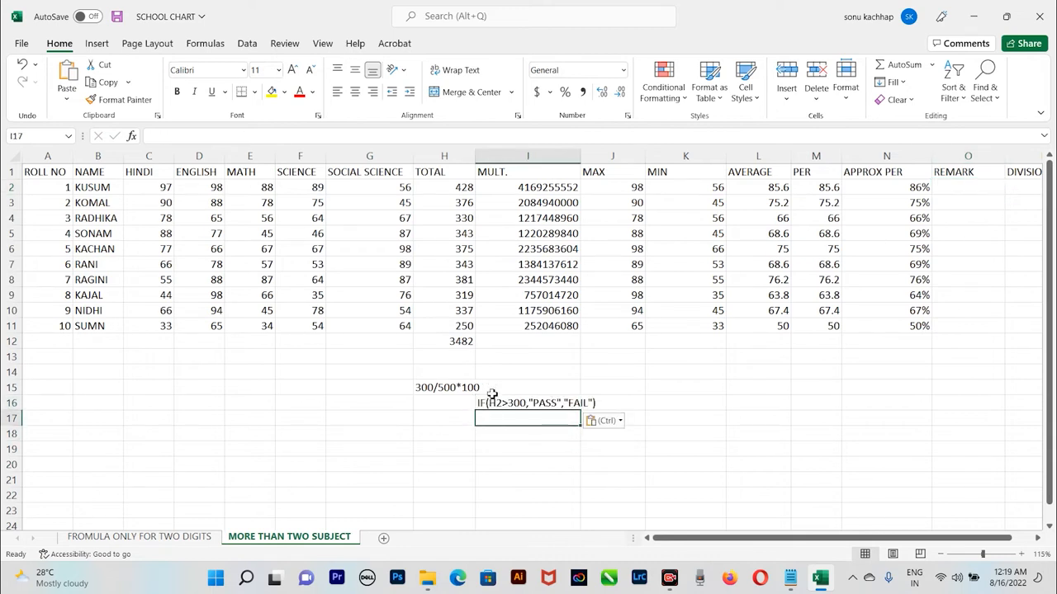
click(494, 407)
drag(497, 417, 676, 431)
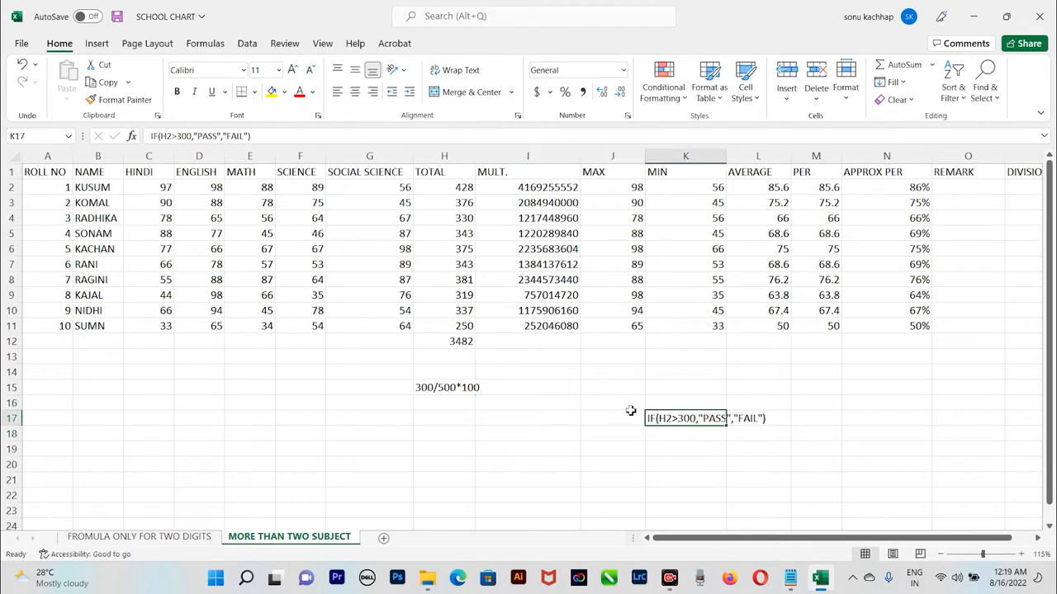
click(292, 70)
click(292, 70)
click(291, 70)
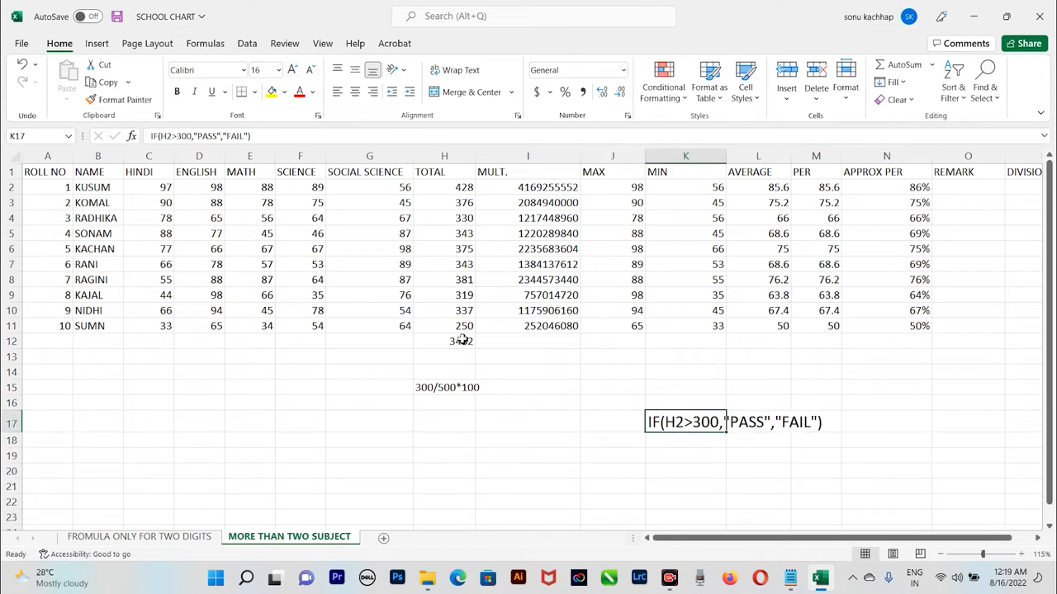
Annotate the K17 formula text in red, underlining the condition and circling PASS and FAIL with a tick and a cross, and clear the markings
click(766, 378)
click(690, 437)
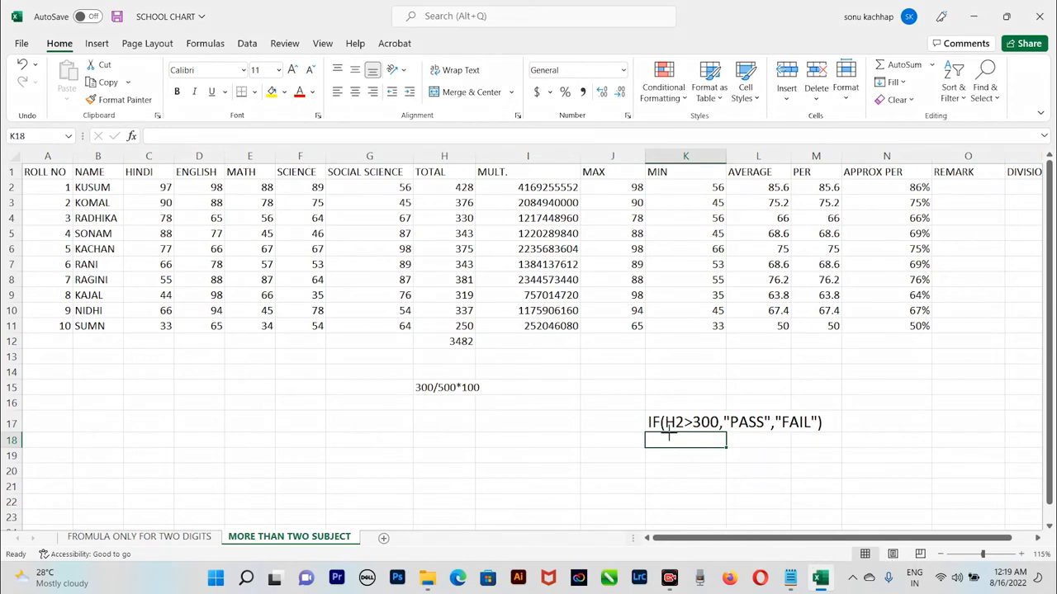
drag(649, 431, 722, 433)
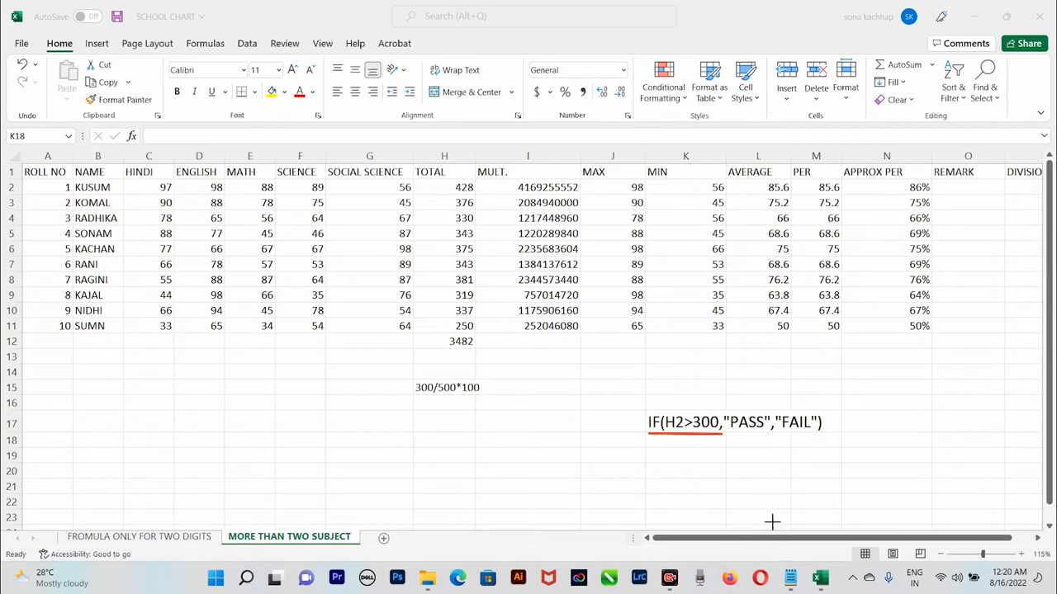
click(730, 413)
drag(741, 425, 776, 446)
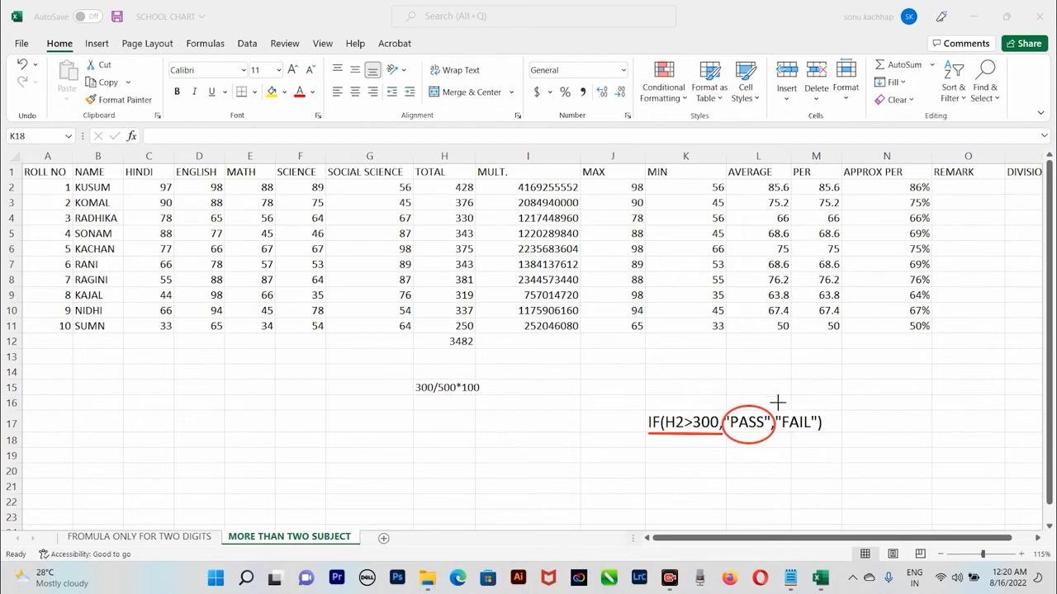
mouse_move(776, 404)
mouse_down()
mouse_move(781, 437)
mouse_move(815, 432)
mouse_move(780, 402)
mouse_up()
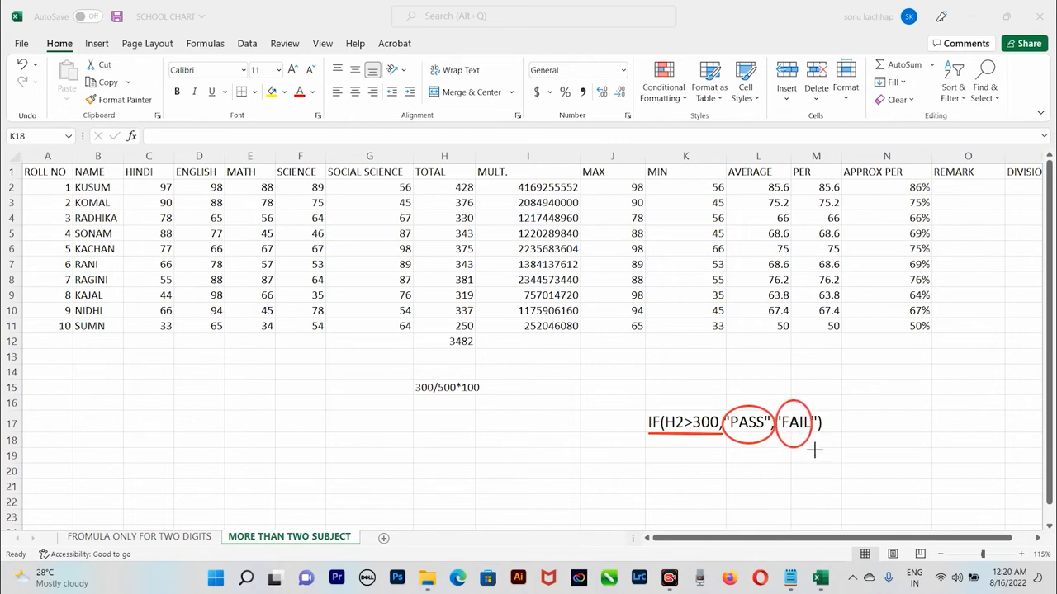
drag(820, 453, 821, 453)
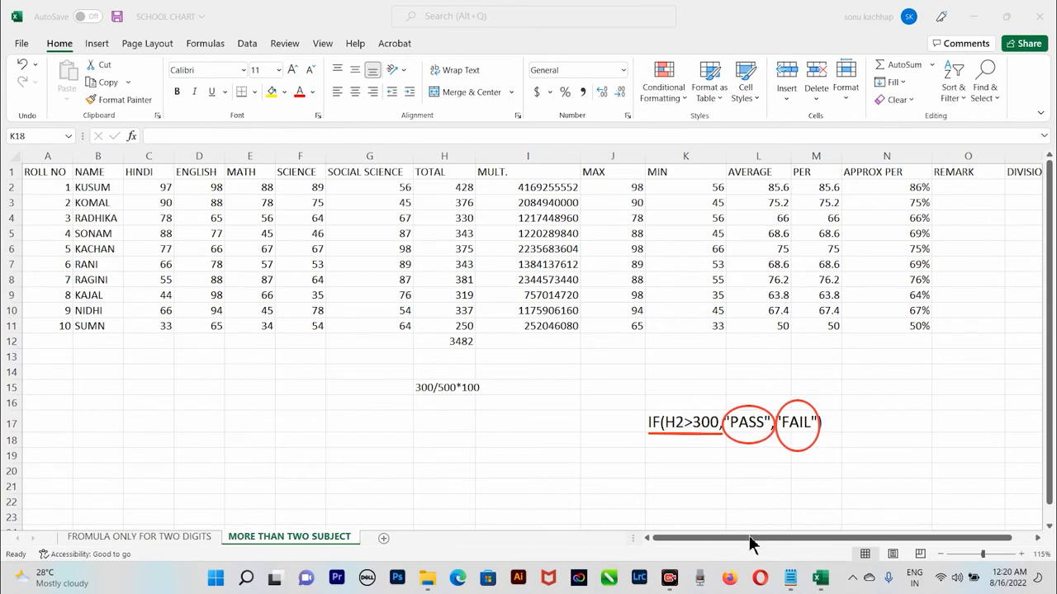
mouse_move(745, 395)
mouse_down()
mouse_move(754, 407)
mouse_move(786, 370)
mouse_up()
mouse_move(804, 402)
mouse_down()
mouse_move(870, 368)
mouse_move(844, 378)
mouse_move(861, 393)
mouse_up()
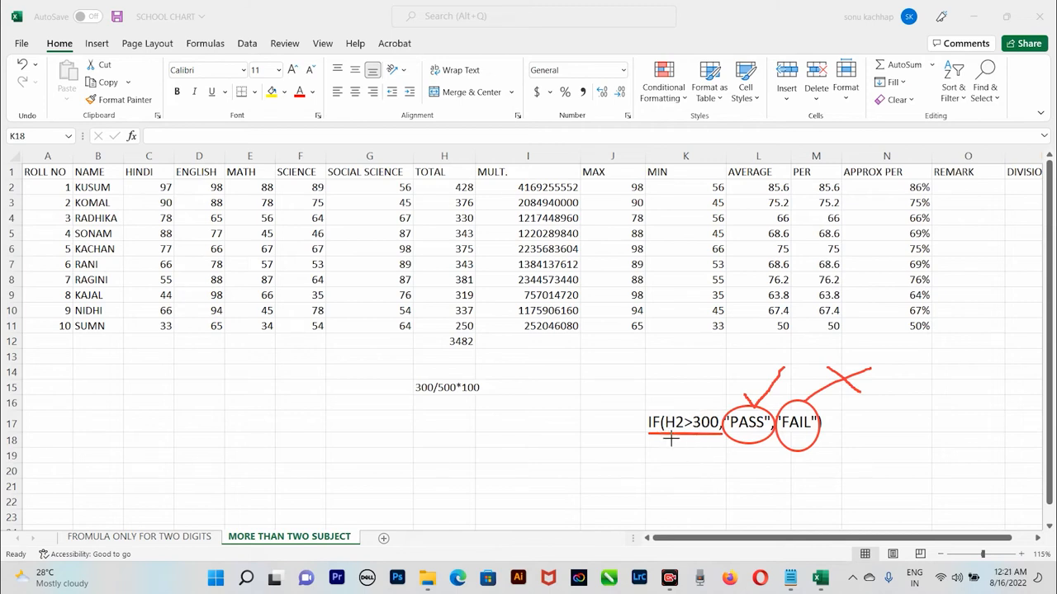
drag(665, 437, 659, 480)
click(720, 553)
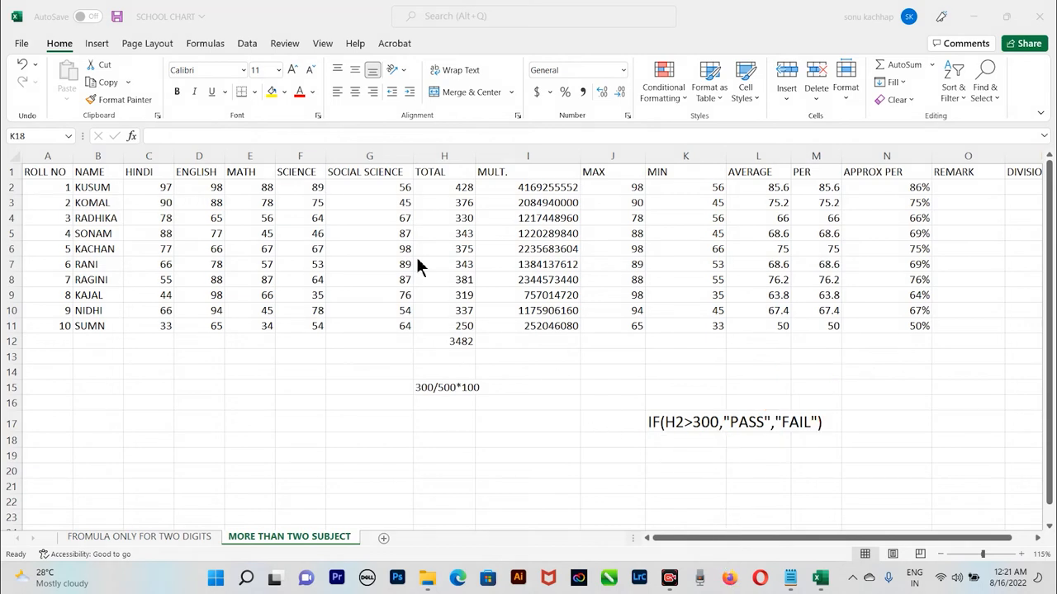
click(655, 424)
click(654, 422)
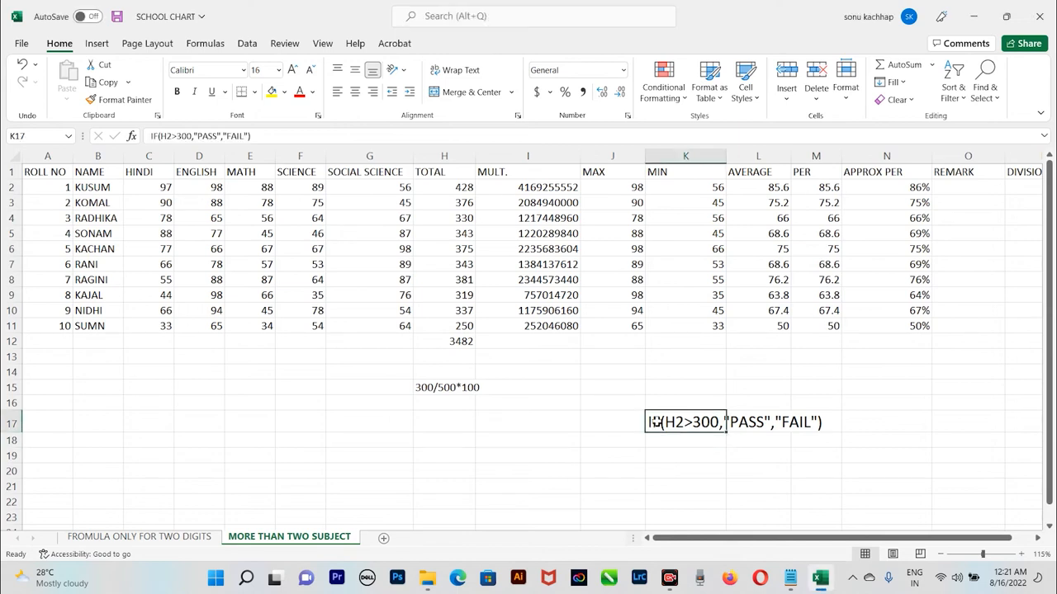
right_click(655, 424)
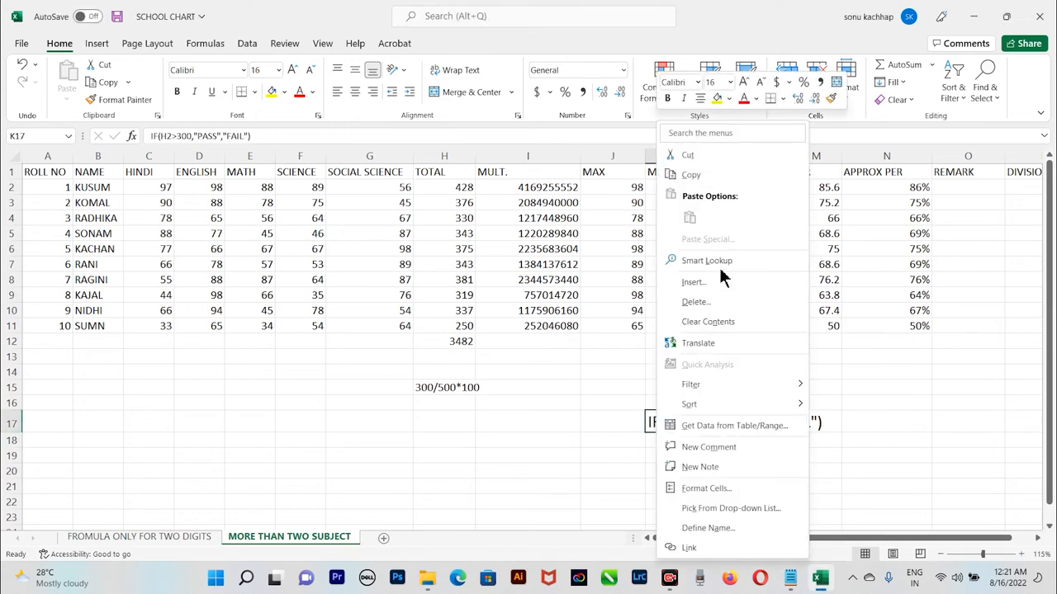
click(690, 175)
double_click(949, 189)
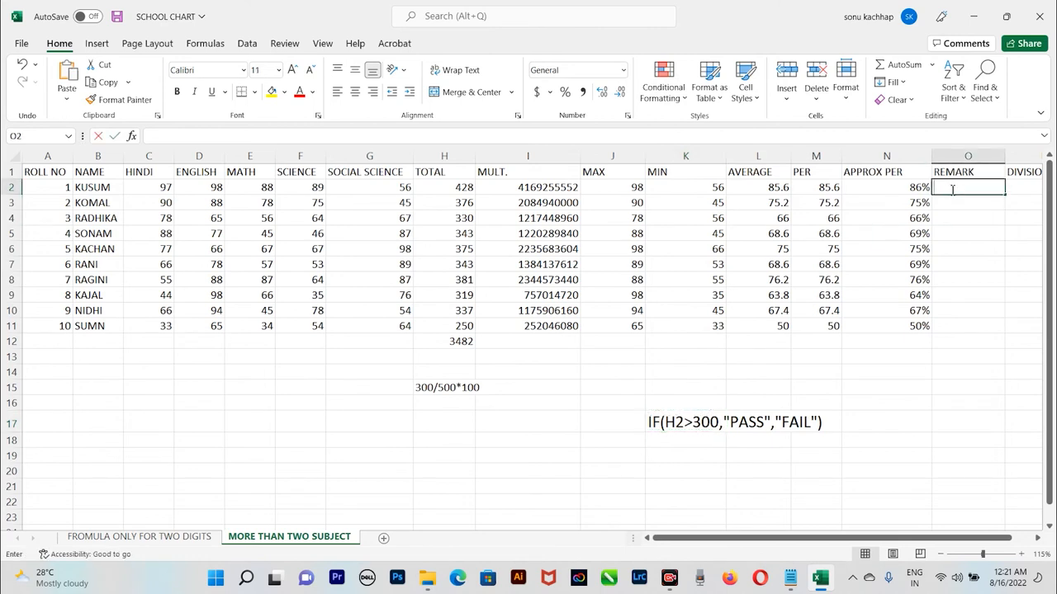
right_click(951, 191)
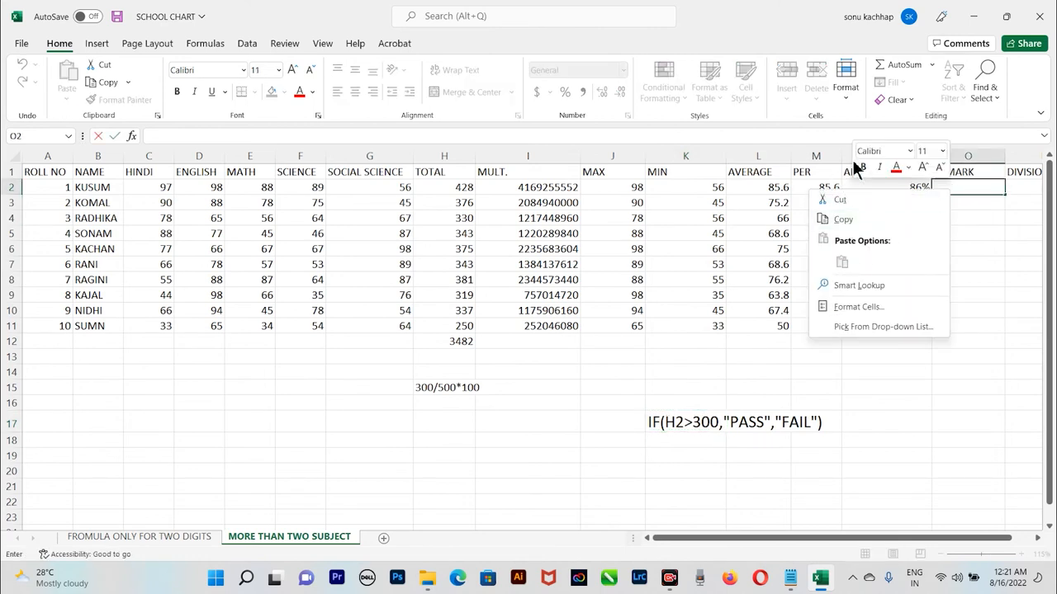
click(969, 186)
key(Escape)
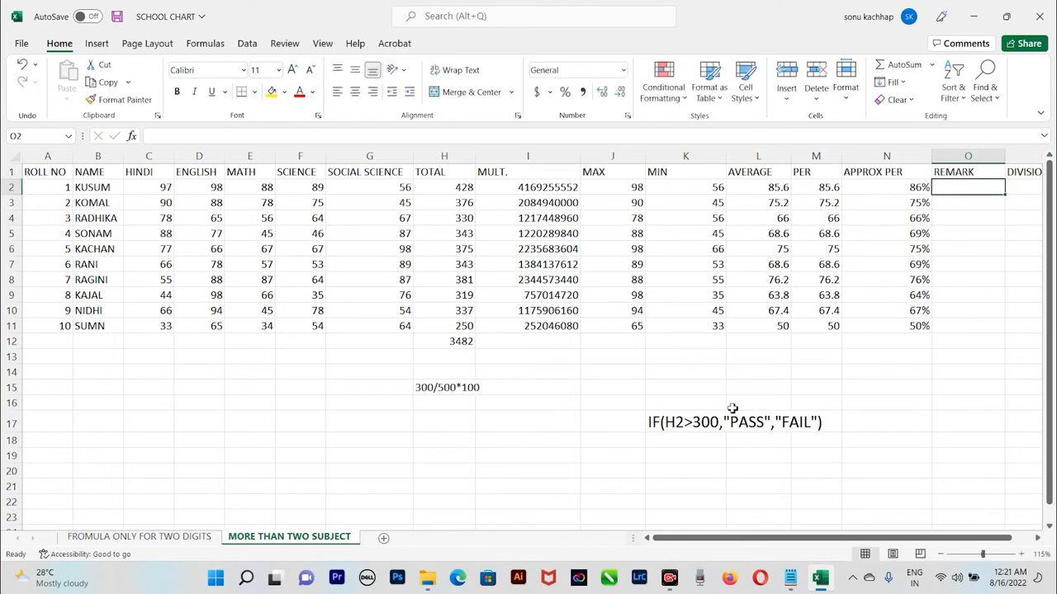
Copy the IF formula text from inside K17 and paste it into the first student's REMARK cell, O2
double_click(651, 421)
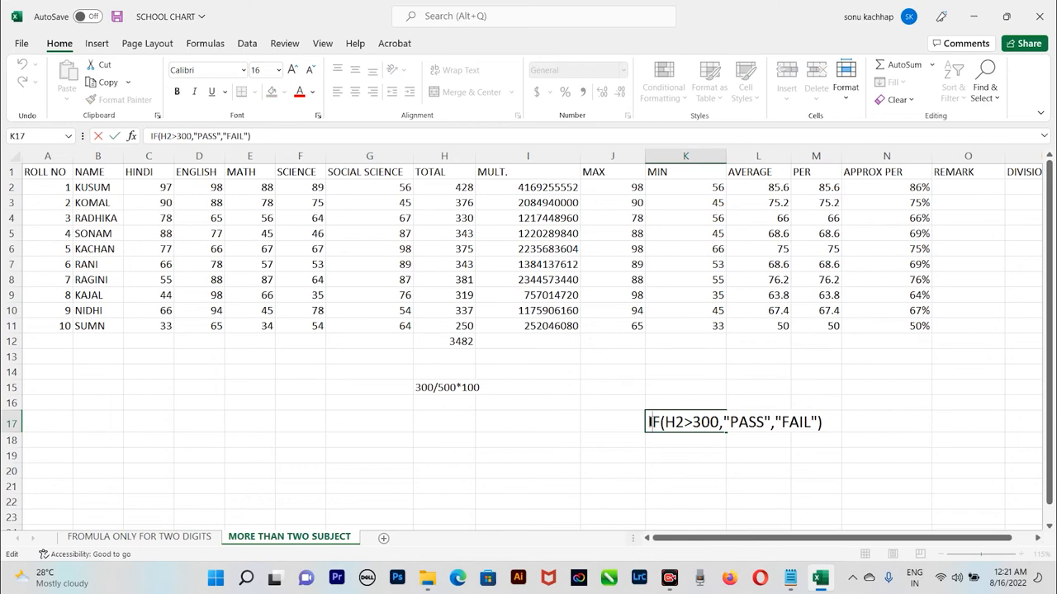
drag(650, 422, 840, 422)
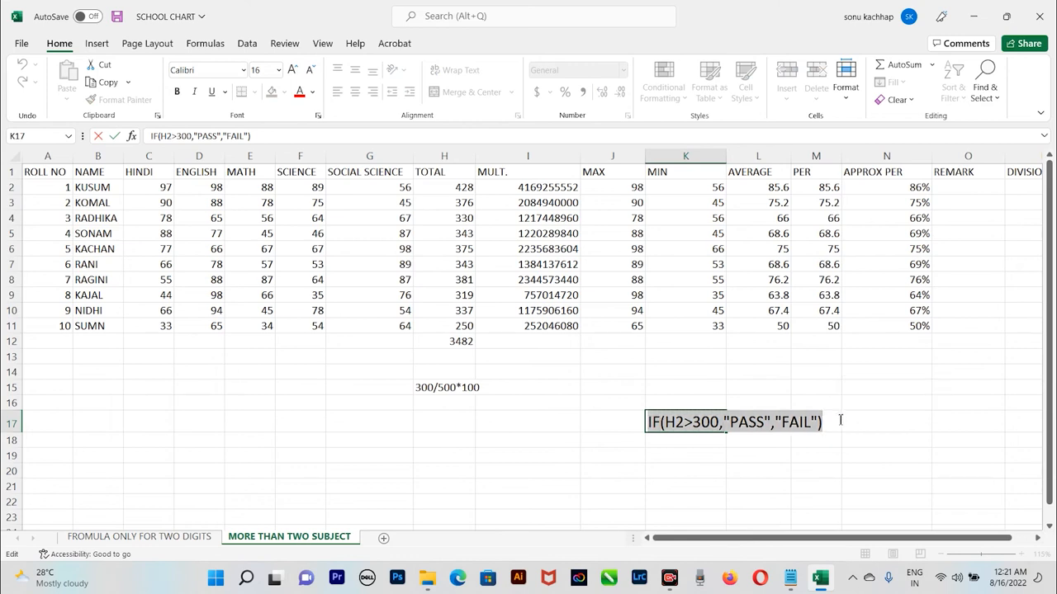
key(ctrl+c)
click(949, 189)
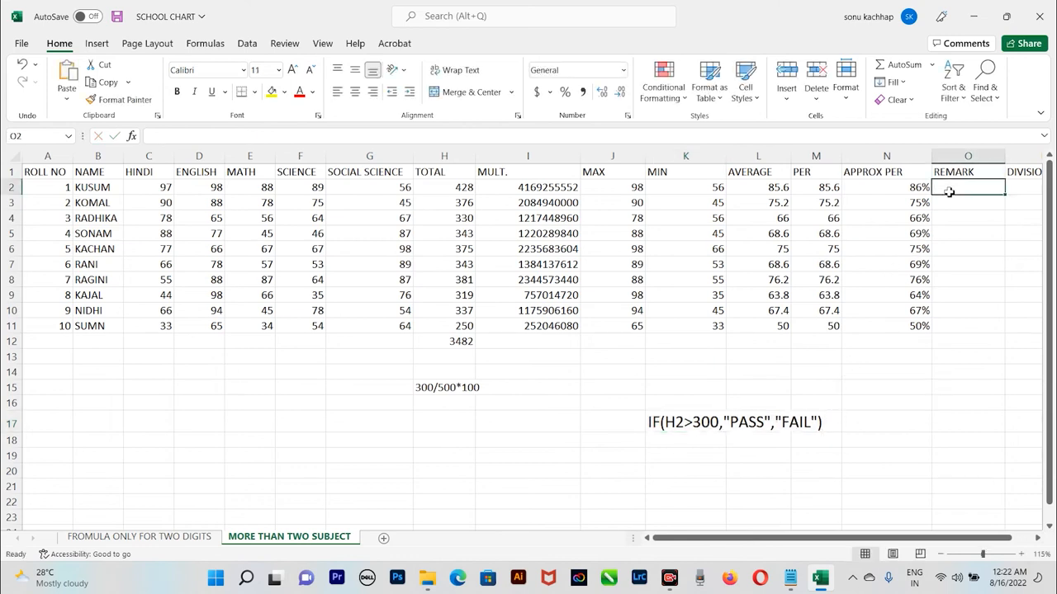
key(ctrl+v)
Put an equals sign in front of the text in O2 to make it the formula =IF(H2>300,"PASS","FAIL")
double_click(948, 188)
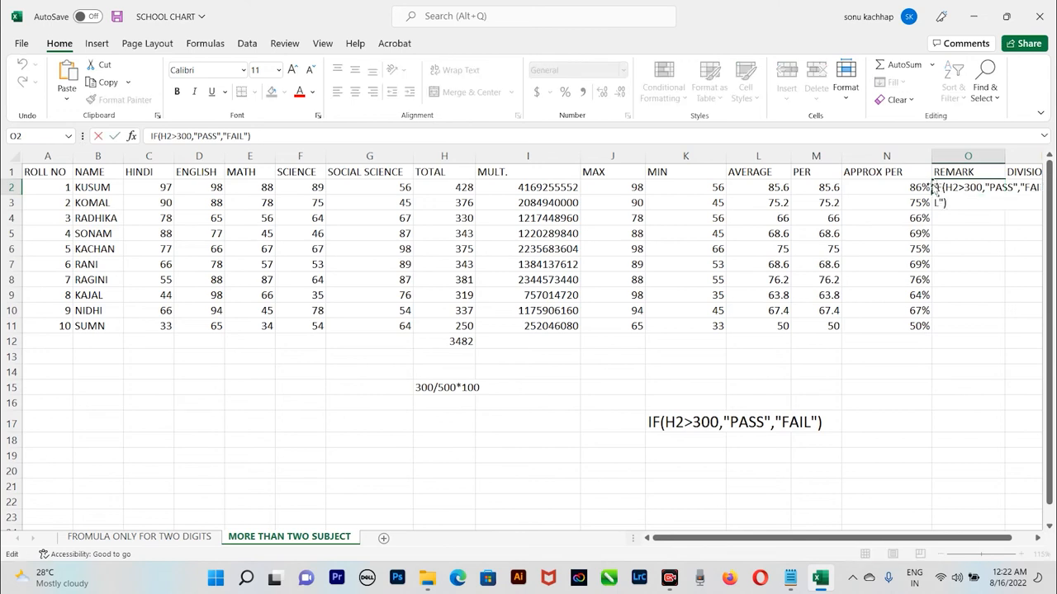
key(Escape)
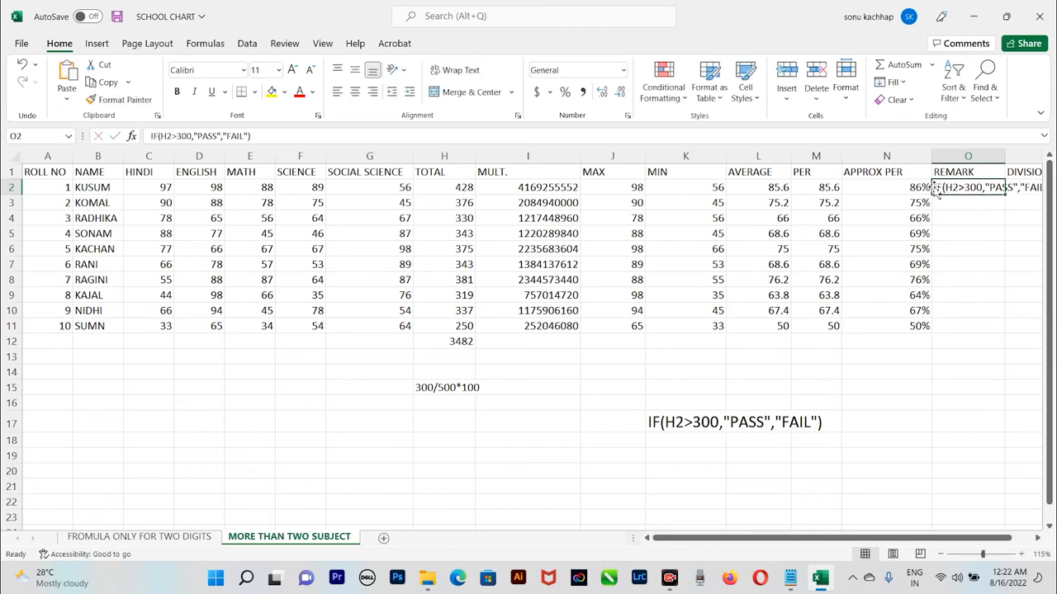
click(151, 135)
text(=)
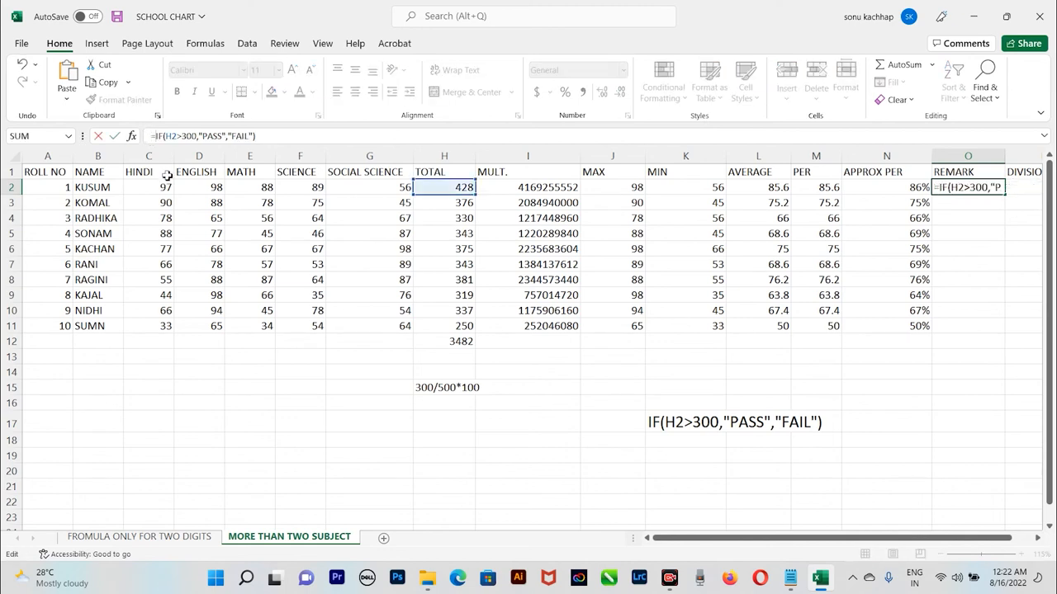
key(Return)
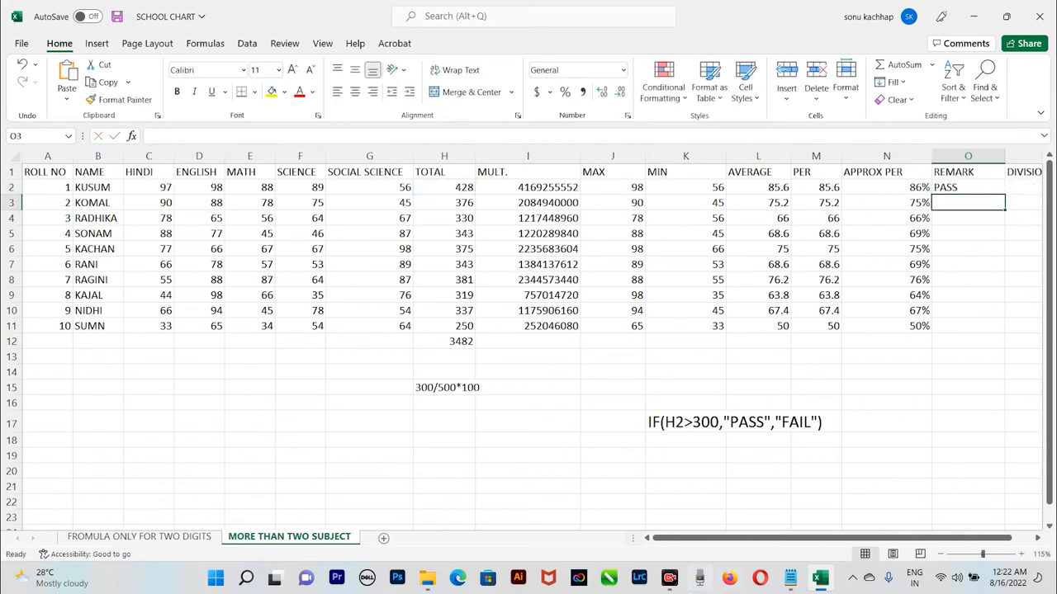
Fill the REMARK formula from O2 down to O11 and check the copied formulas in several rows
drag(721, 535, 771, 534)
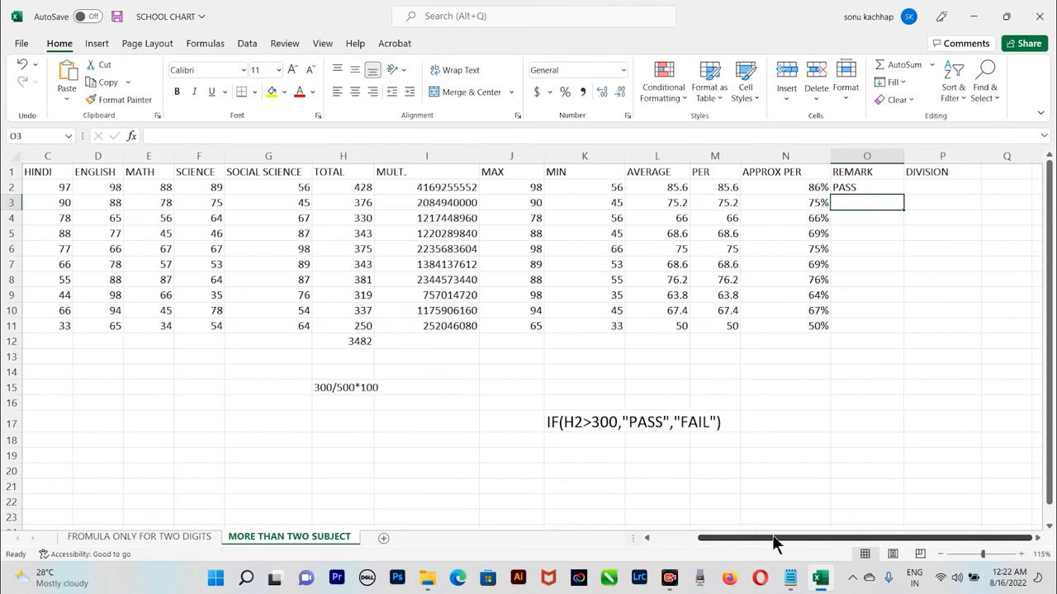
click(859, 189)
drag(903, 196, 905, 336)
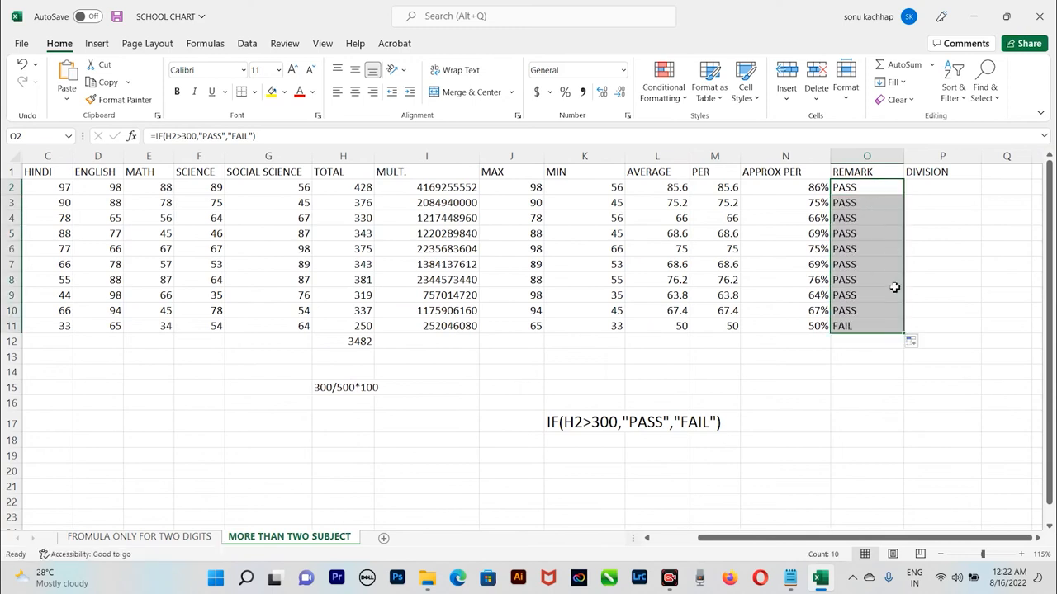
click(853, 327)
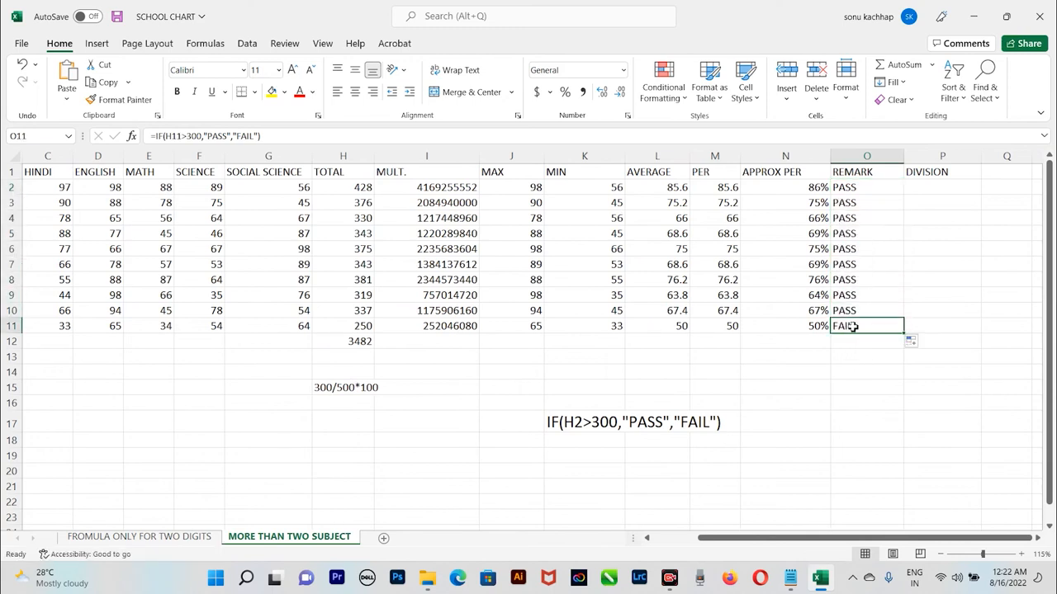
click(861, 185)
click(868, 218)
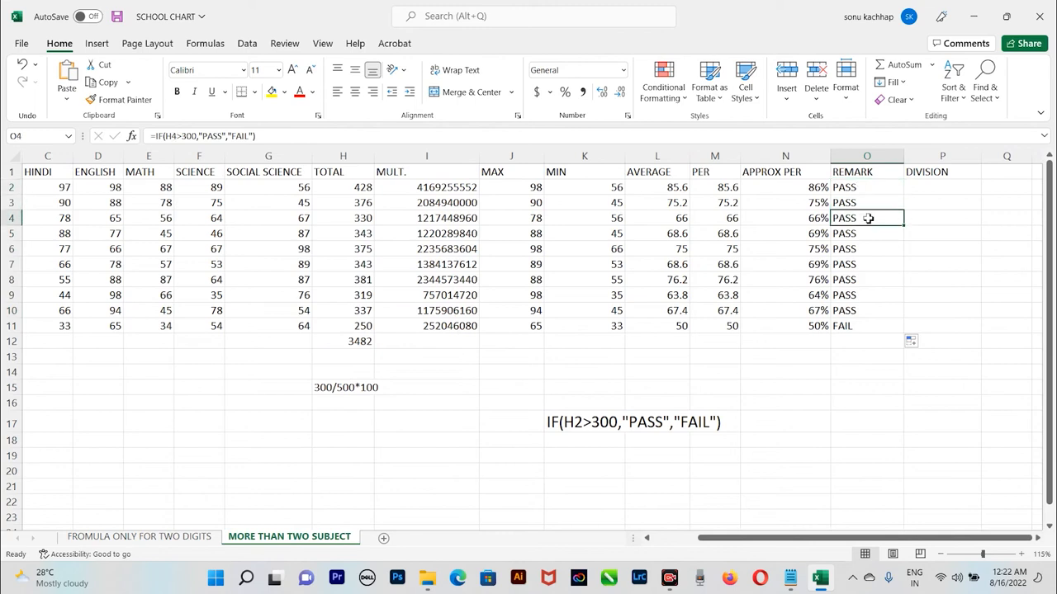
click(879, 247)
click(878, 279)
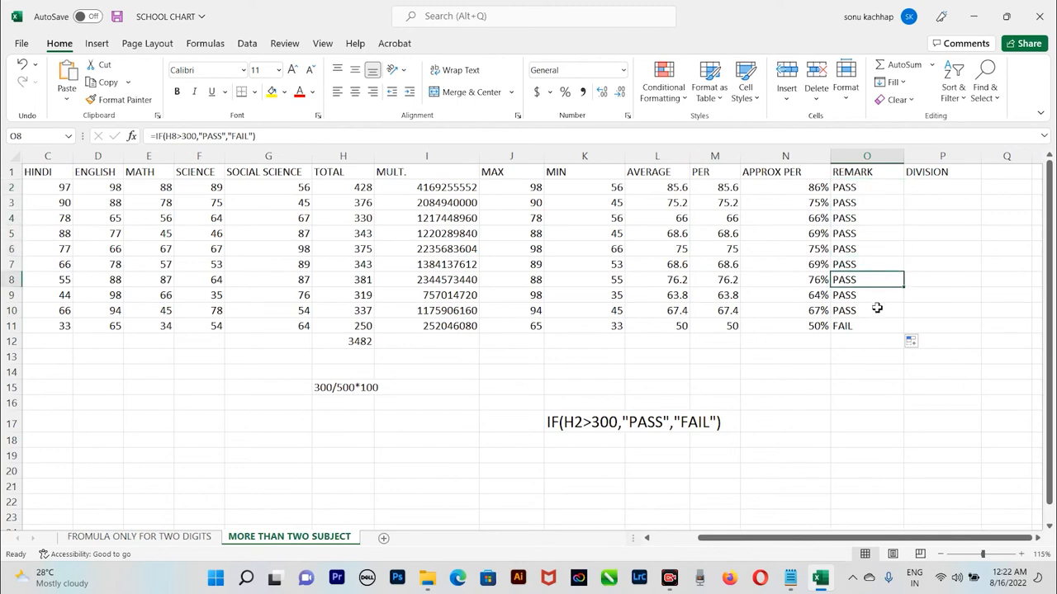
Write the nested formula =IF(H2>=300,"1ST",IF(H2>=250,"2ND",IF(H2>=200,"3RD","FAIL"))) in the first student's DIVISION cell, P2
click(939, 188)
click(941, 252)
click(936, 188)
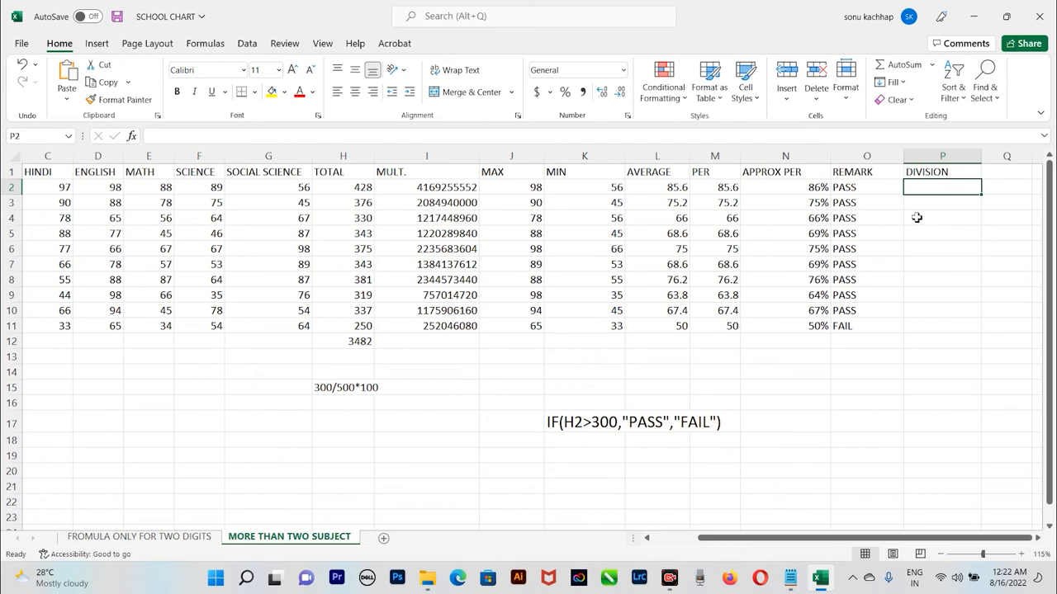
scroll(891, 224, right, 3)
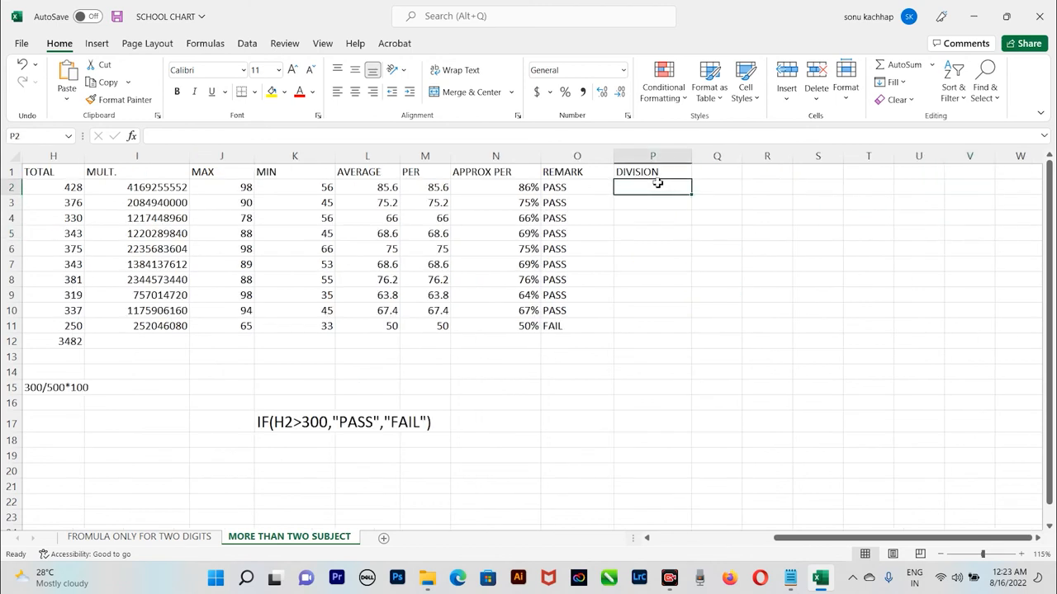
text(=I)
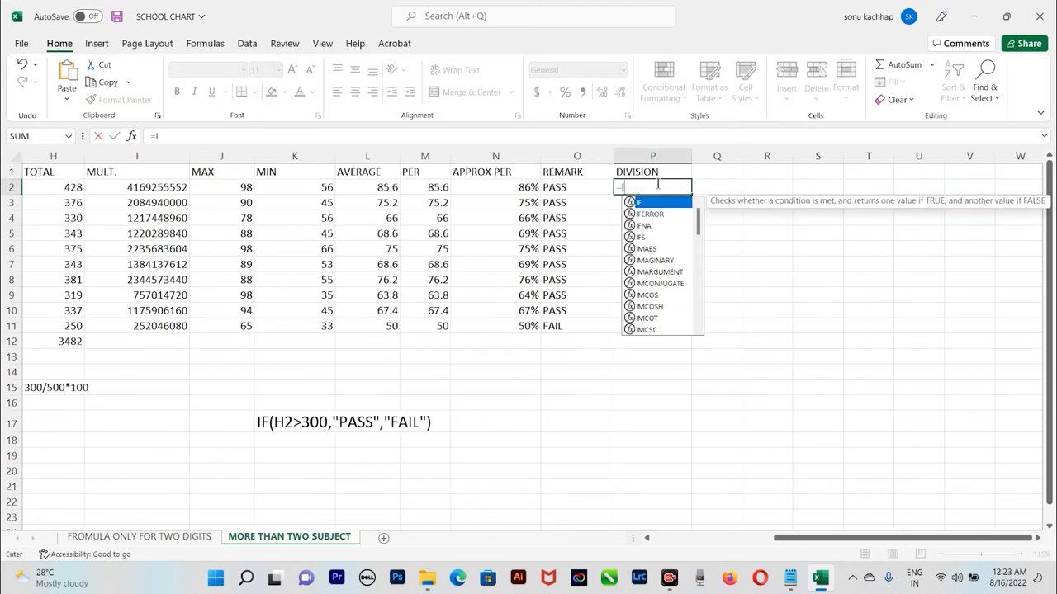
text(F()
click(43, 188)
text(>=300,"1ST",IF()
click(62, 188)
text(>=250,)
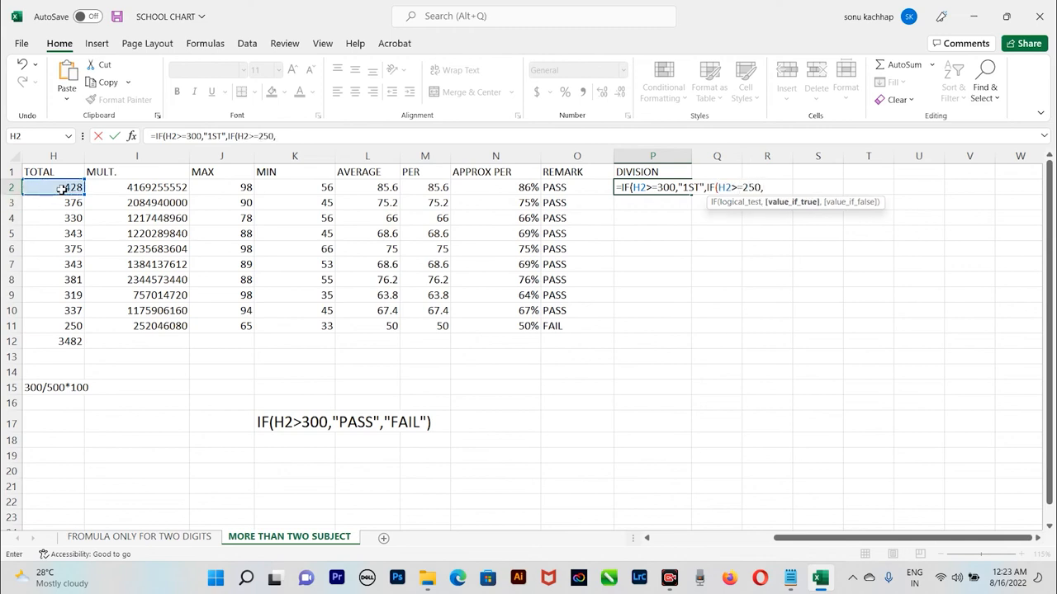
text("2ND",IF(H2>=200,"3RD","FAIL"))))
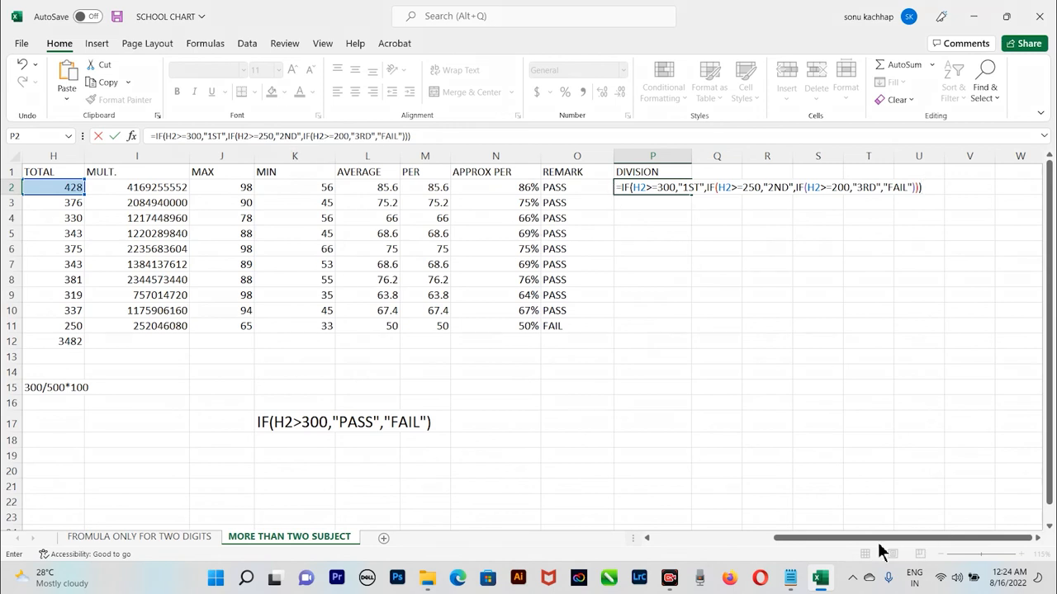
Annotate the P2 formula in red, underlining each of the three IF parts in turn and circling FAIL, and clear the markings
drag(623, 195, 702, 196)
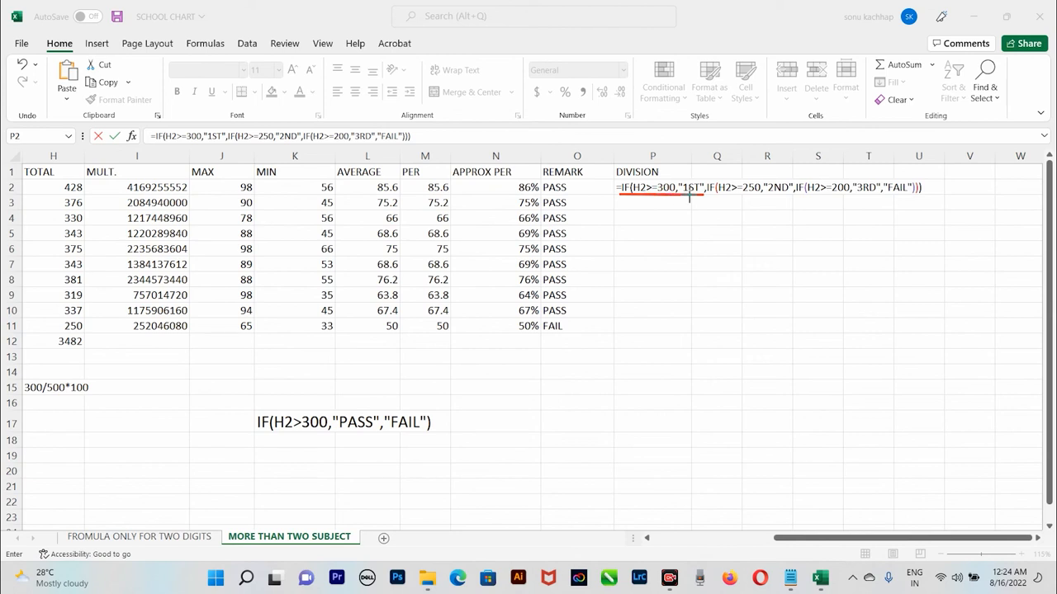
click(887, 554)
drag(709, 196, 798, 196)
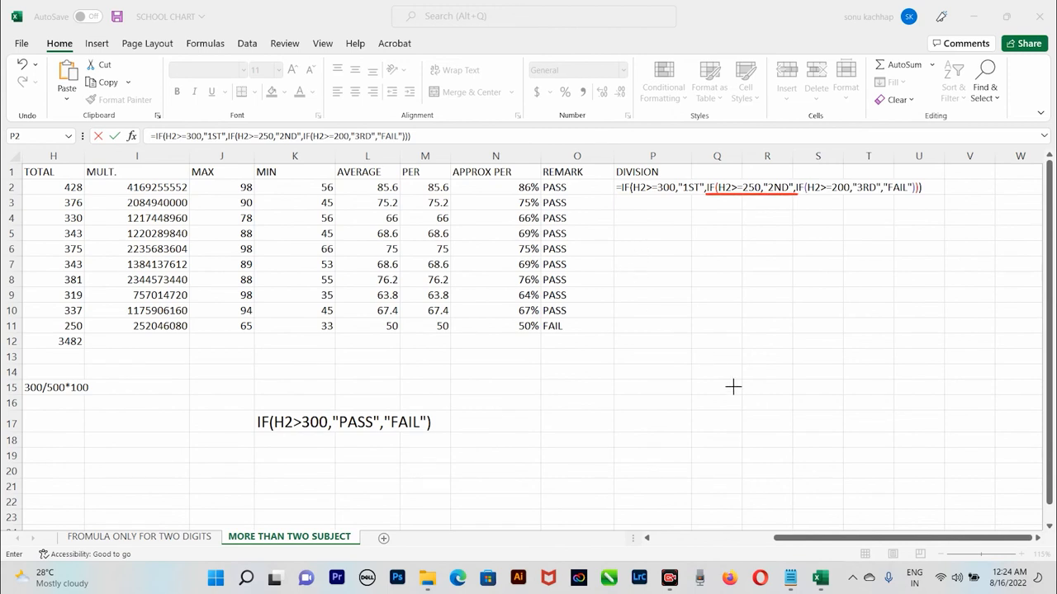
drag(794, 195, 879, 198)
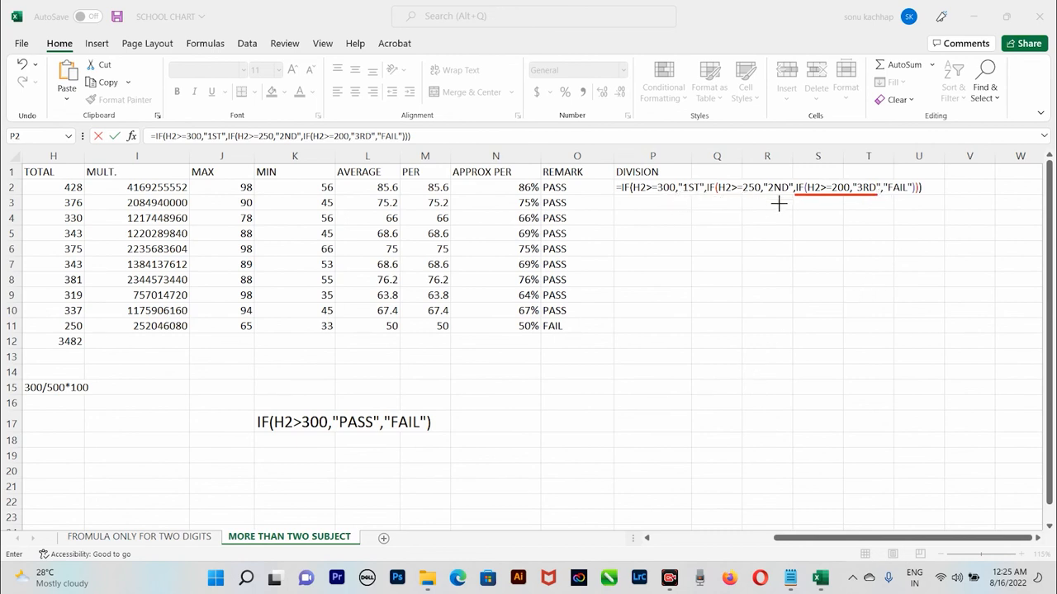
click(865, 556)
drag(880, 177, 930, 209)
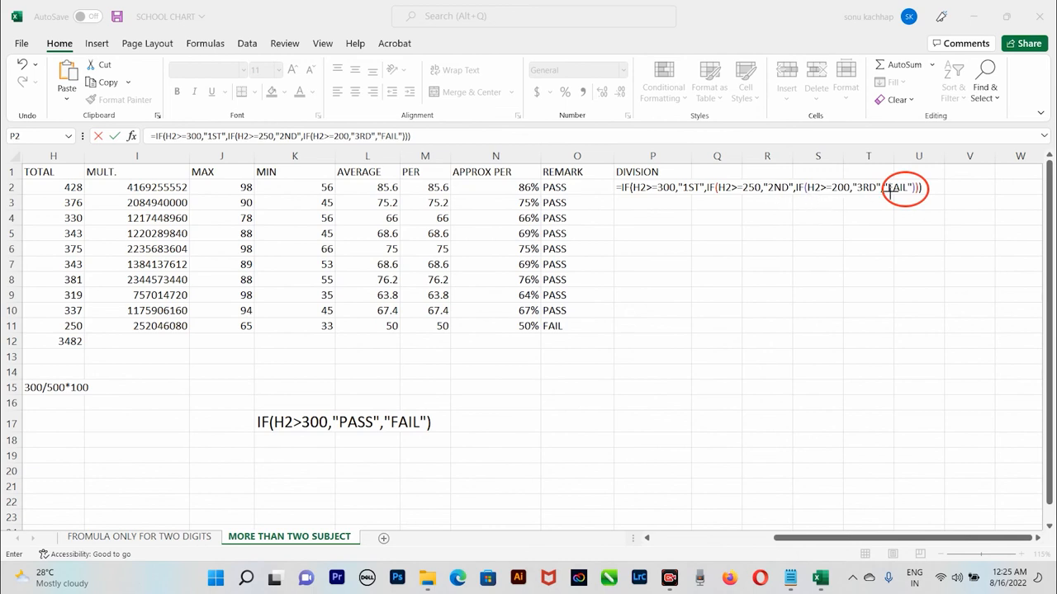
click(877, 551)
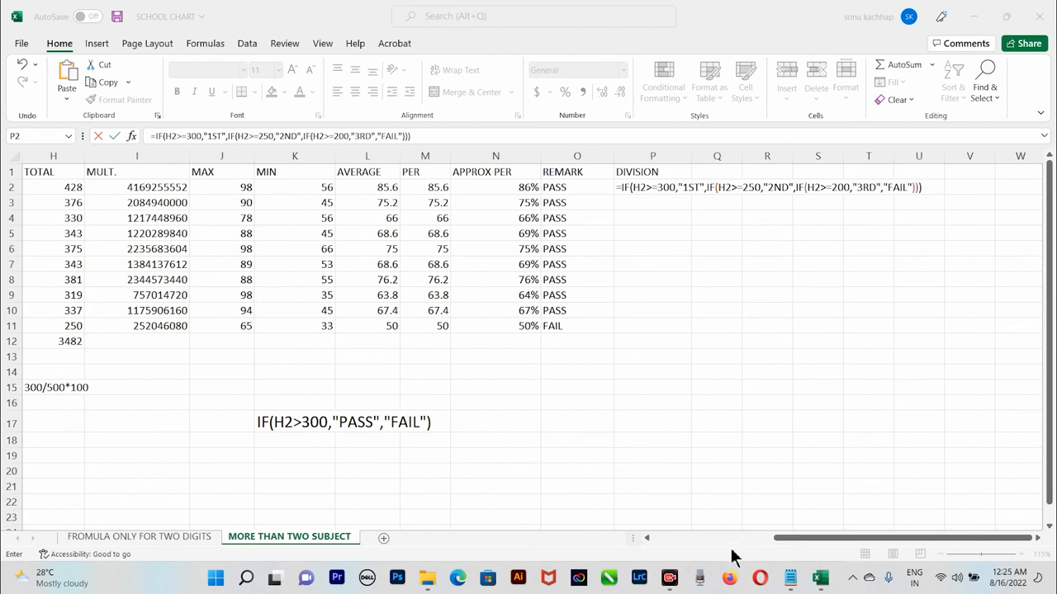
Enter the DIVISION formula and fill it from P2 down to P11, and narrow the REMARK and DIVISION columns
click(681, 202)
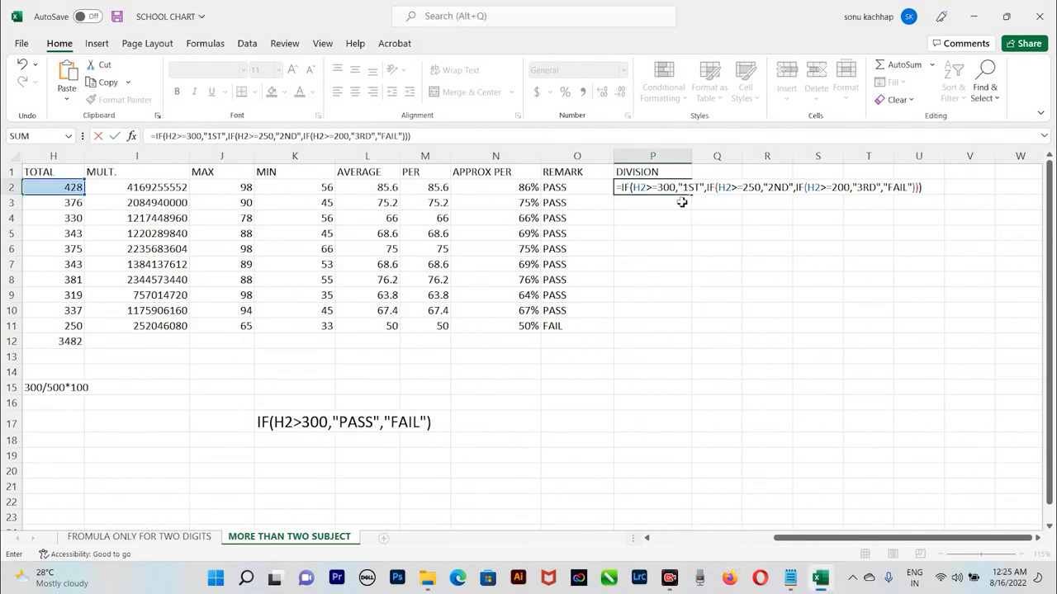
key(Up)
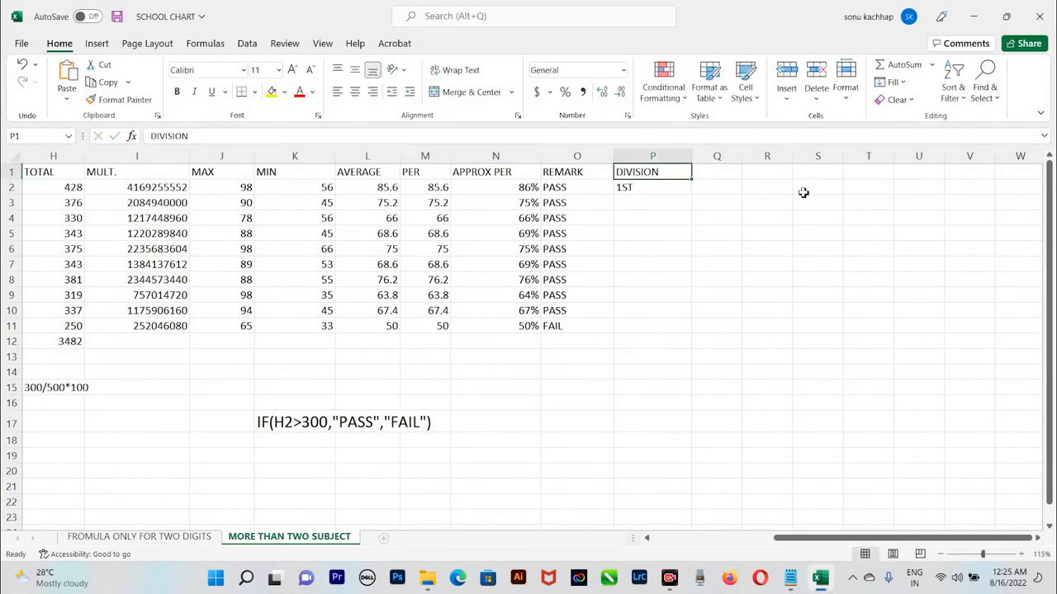
click(689, 189)
drag(694, 196, 691, 329)
drag(692, 156, 594, 155)
click(490, 477)
drag(456, 440, 19, 419)
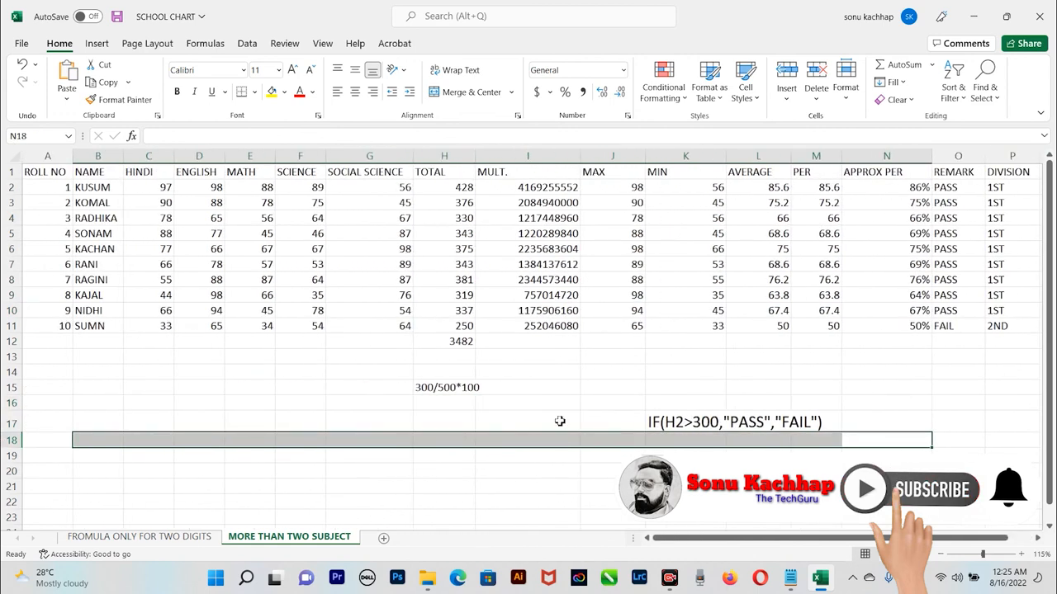
click(557, 404)
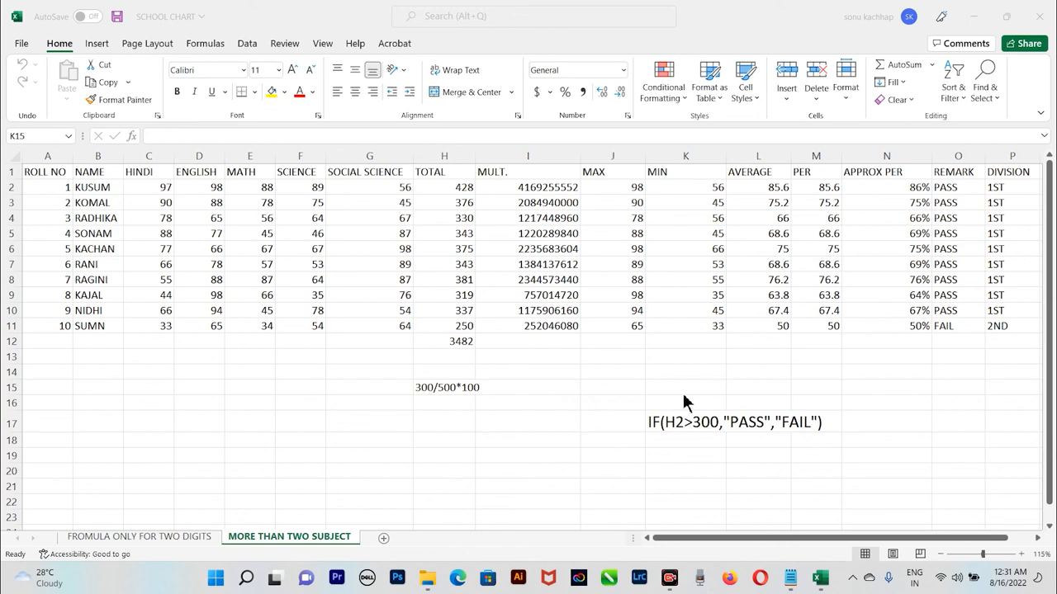
Review the completed chart, examining the marks and the row 2 formula of each calculated column from TOTAL to DIVISION
click(266, 186)
click(306, 206)
click(399, 199)
click(105, 175)
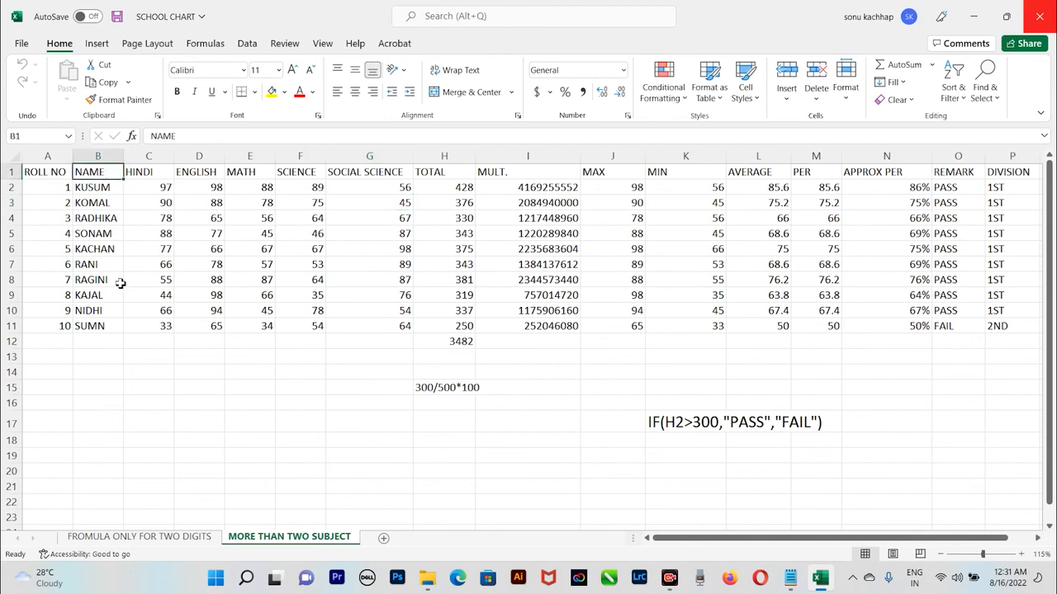
click(169, 326)
click(361, 248)
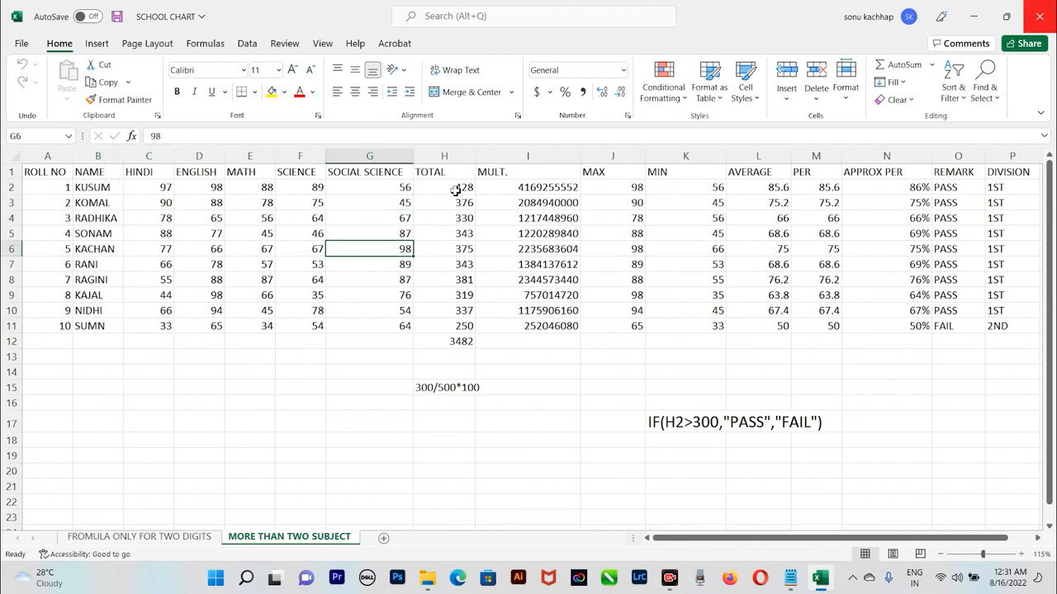
click(455, 190)
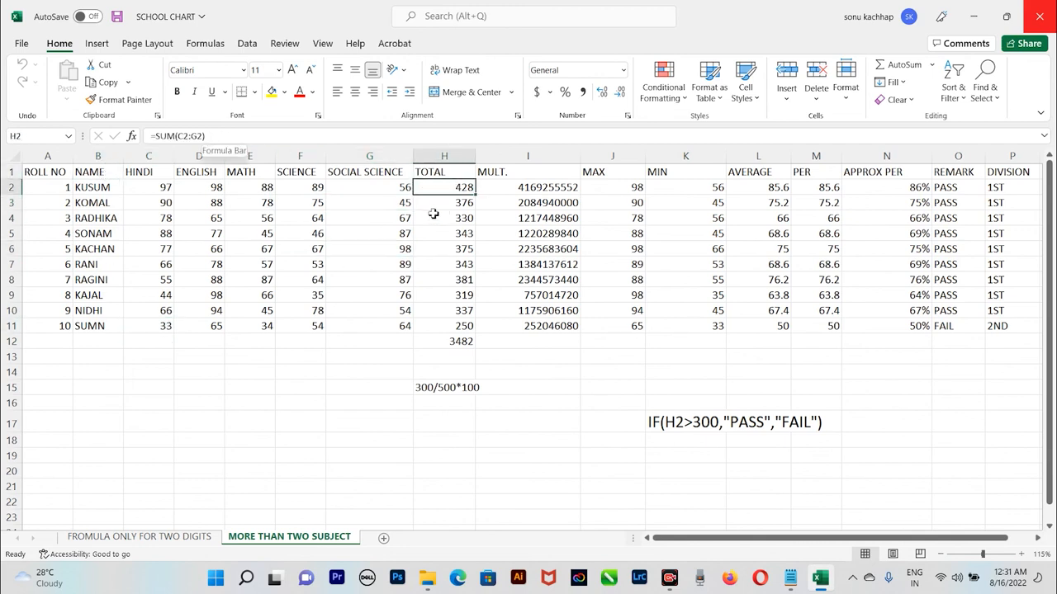
click(538, 186)
click(625, 189)
click(698, 189)
click(779, 186)
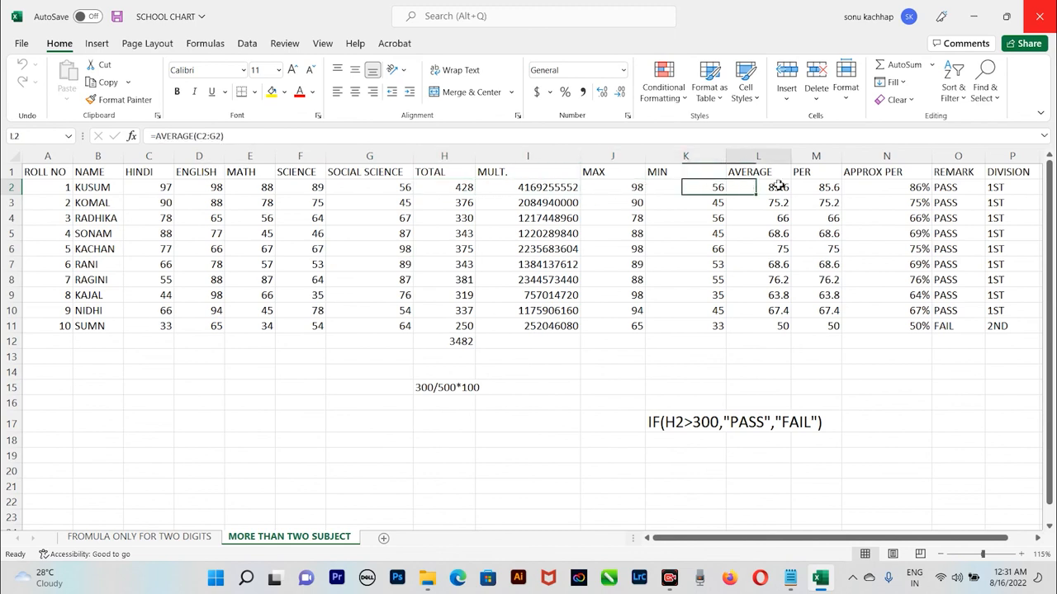
click(807, 186)
click(889, 186)
click(947, 189)
click(997, 188)
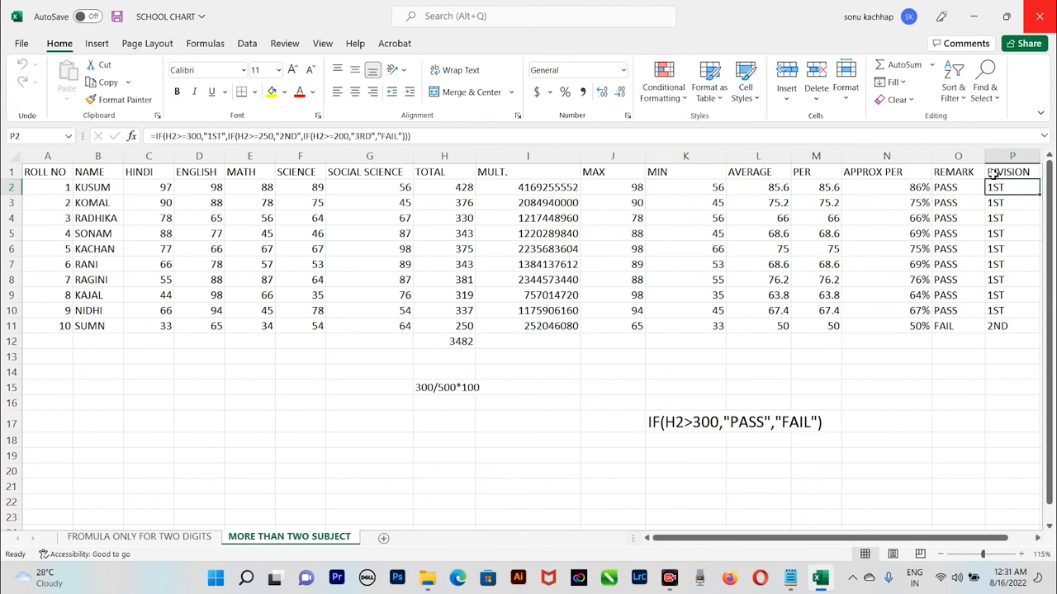